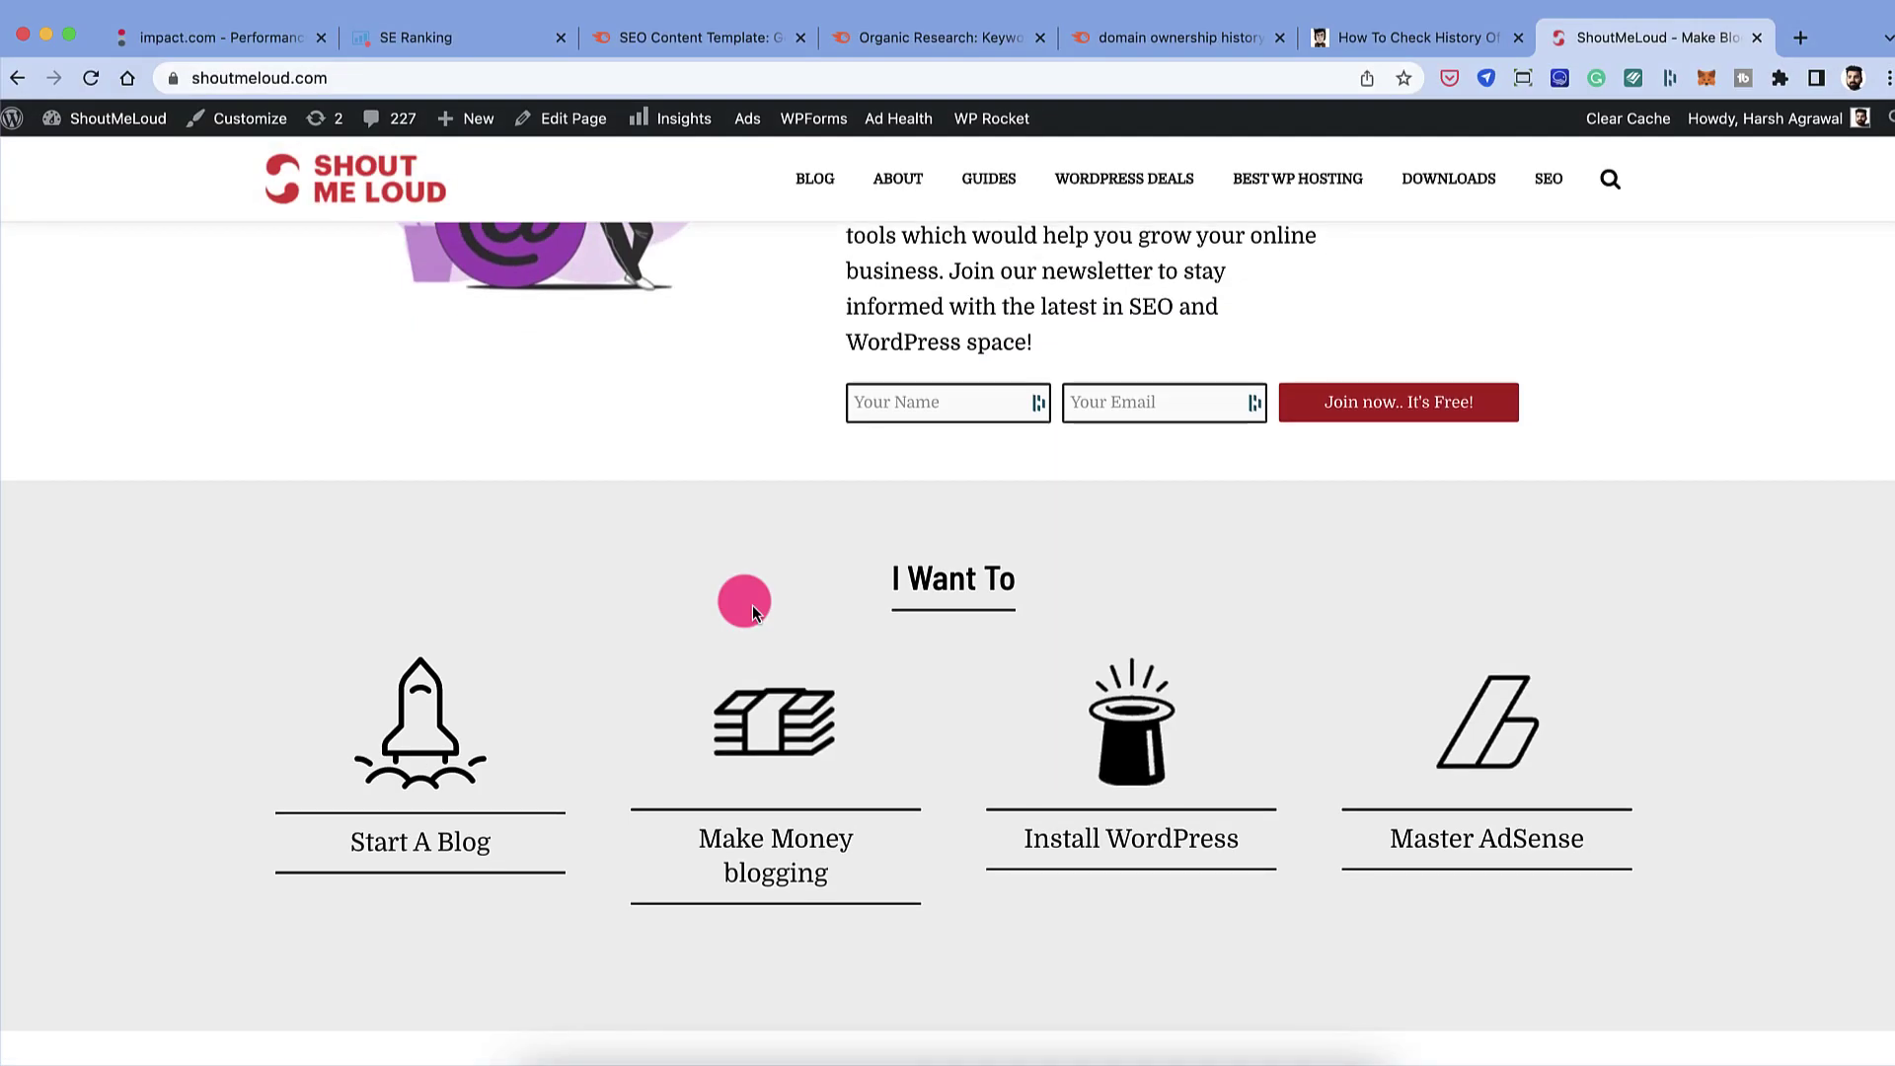
Step: Copy the domain-history blog post's URL and return to the Semrush Organic Research page
scroll(752, 606, "up", 3)
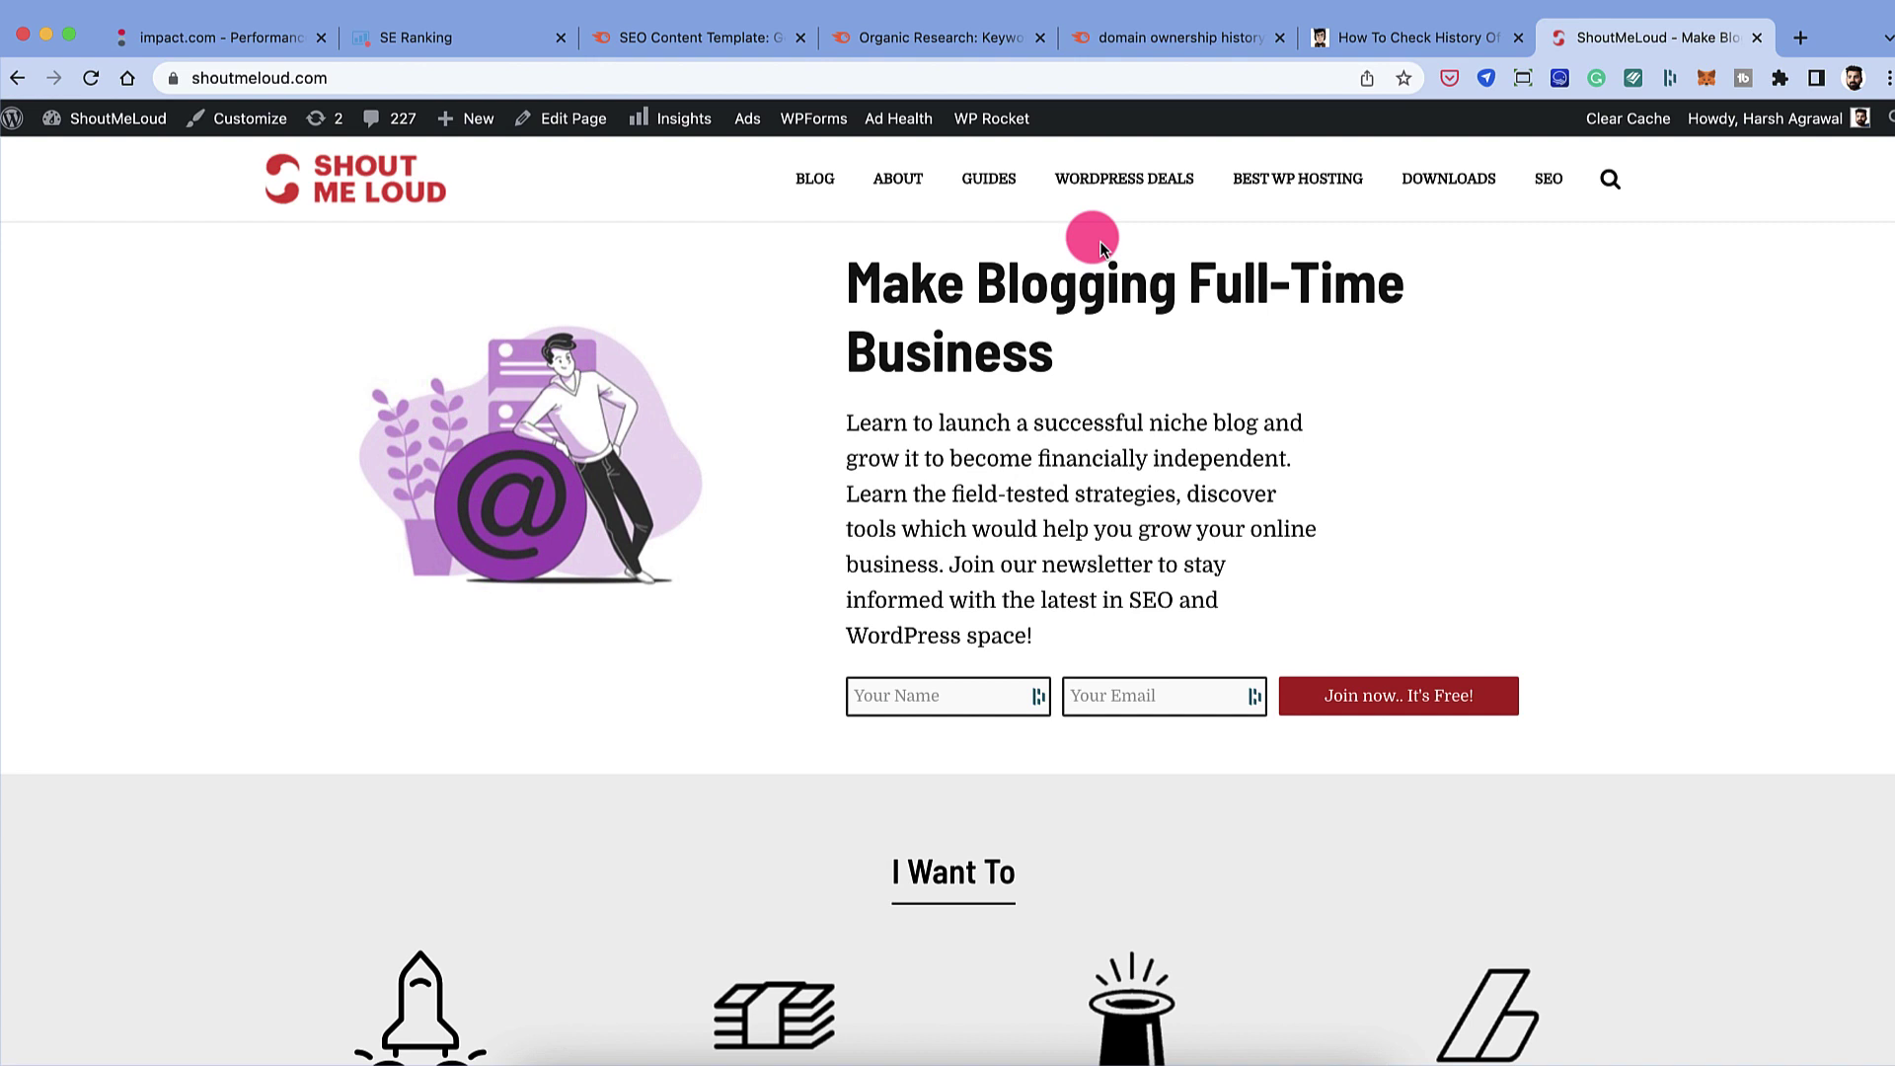
left_click(1407, 44)
left_click(921, 245)
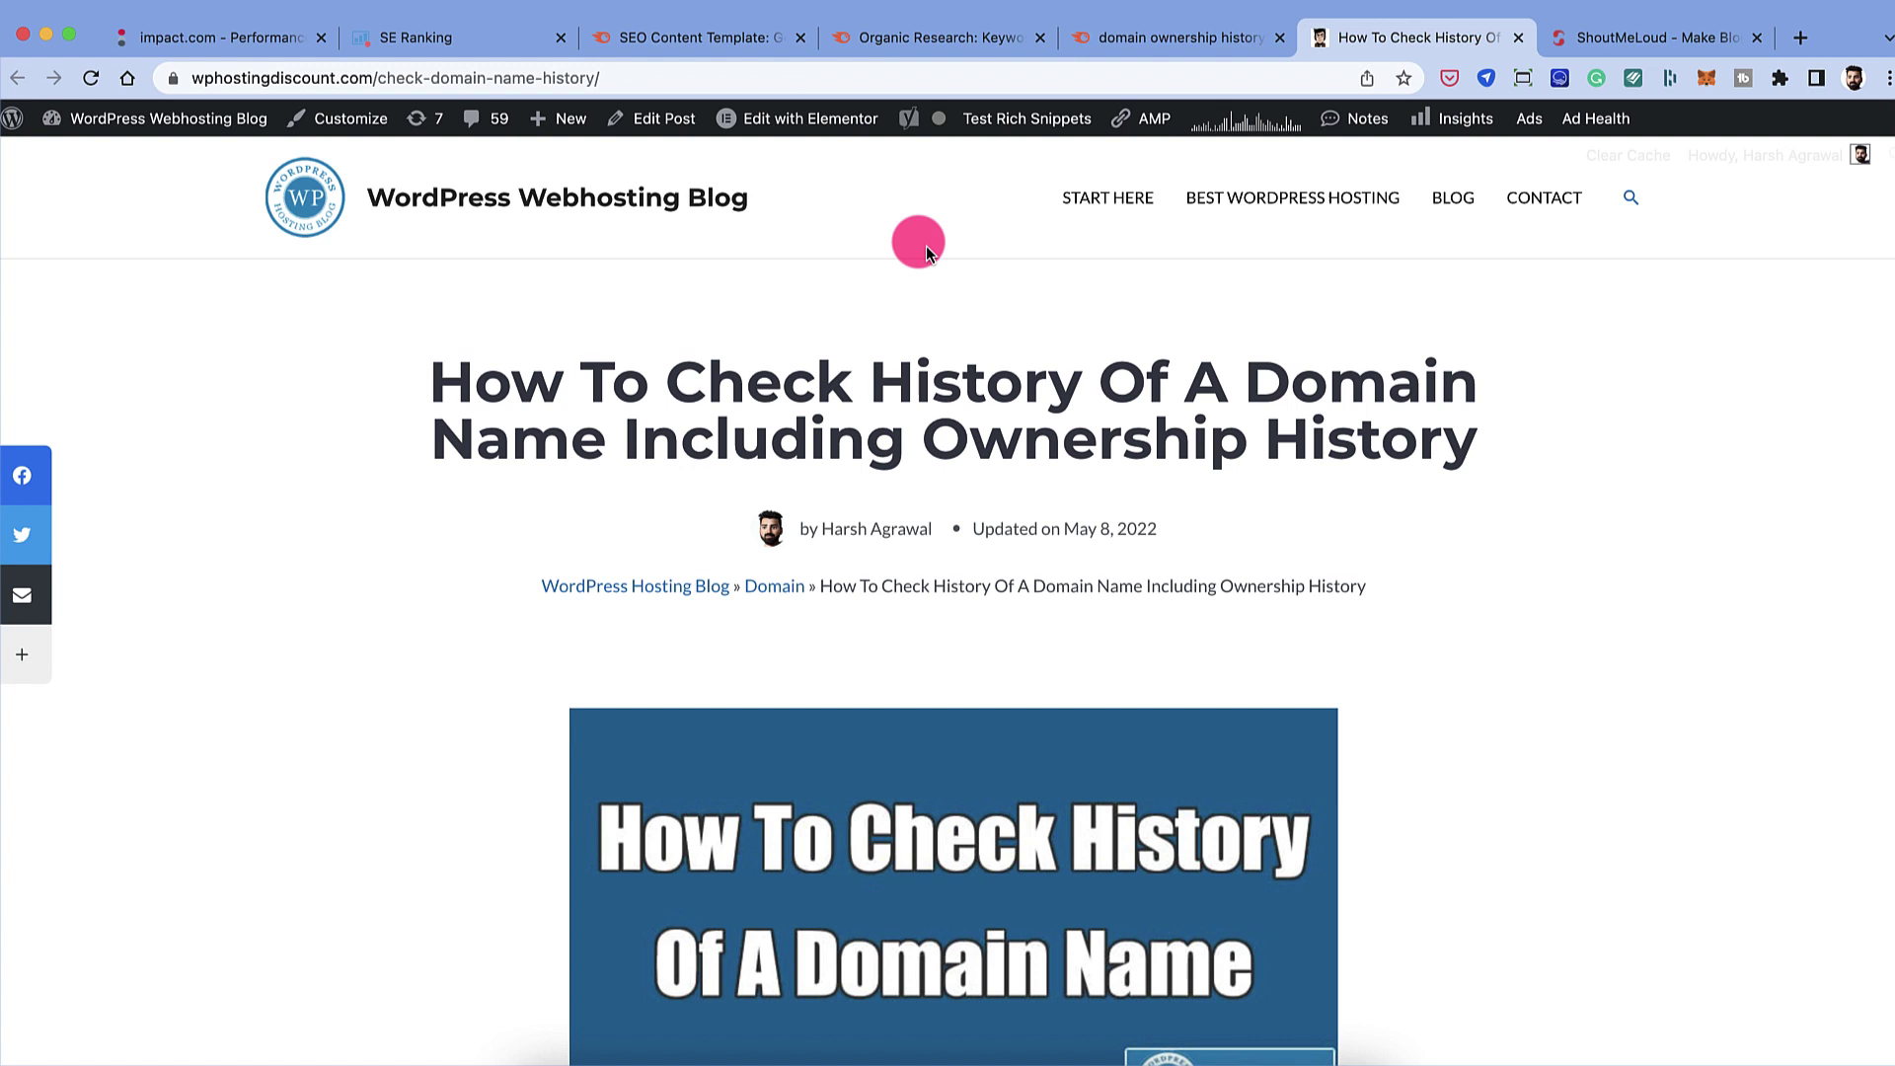
left_click(891, 78)
key("super+c")
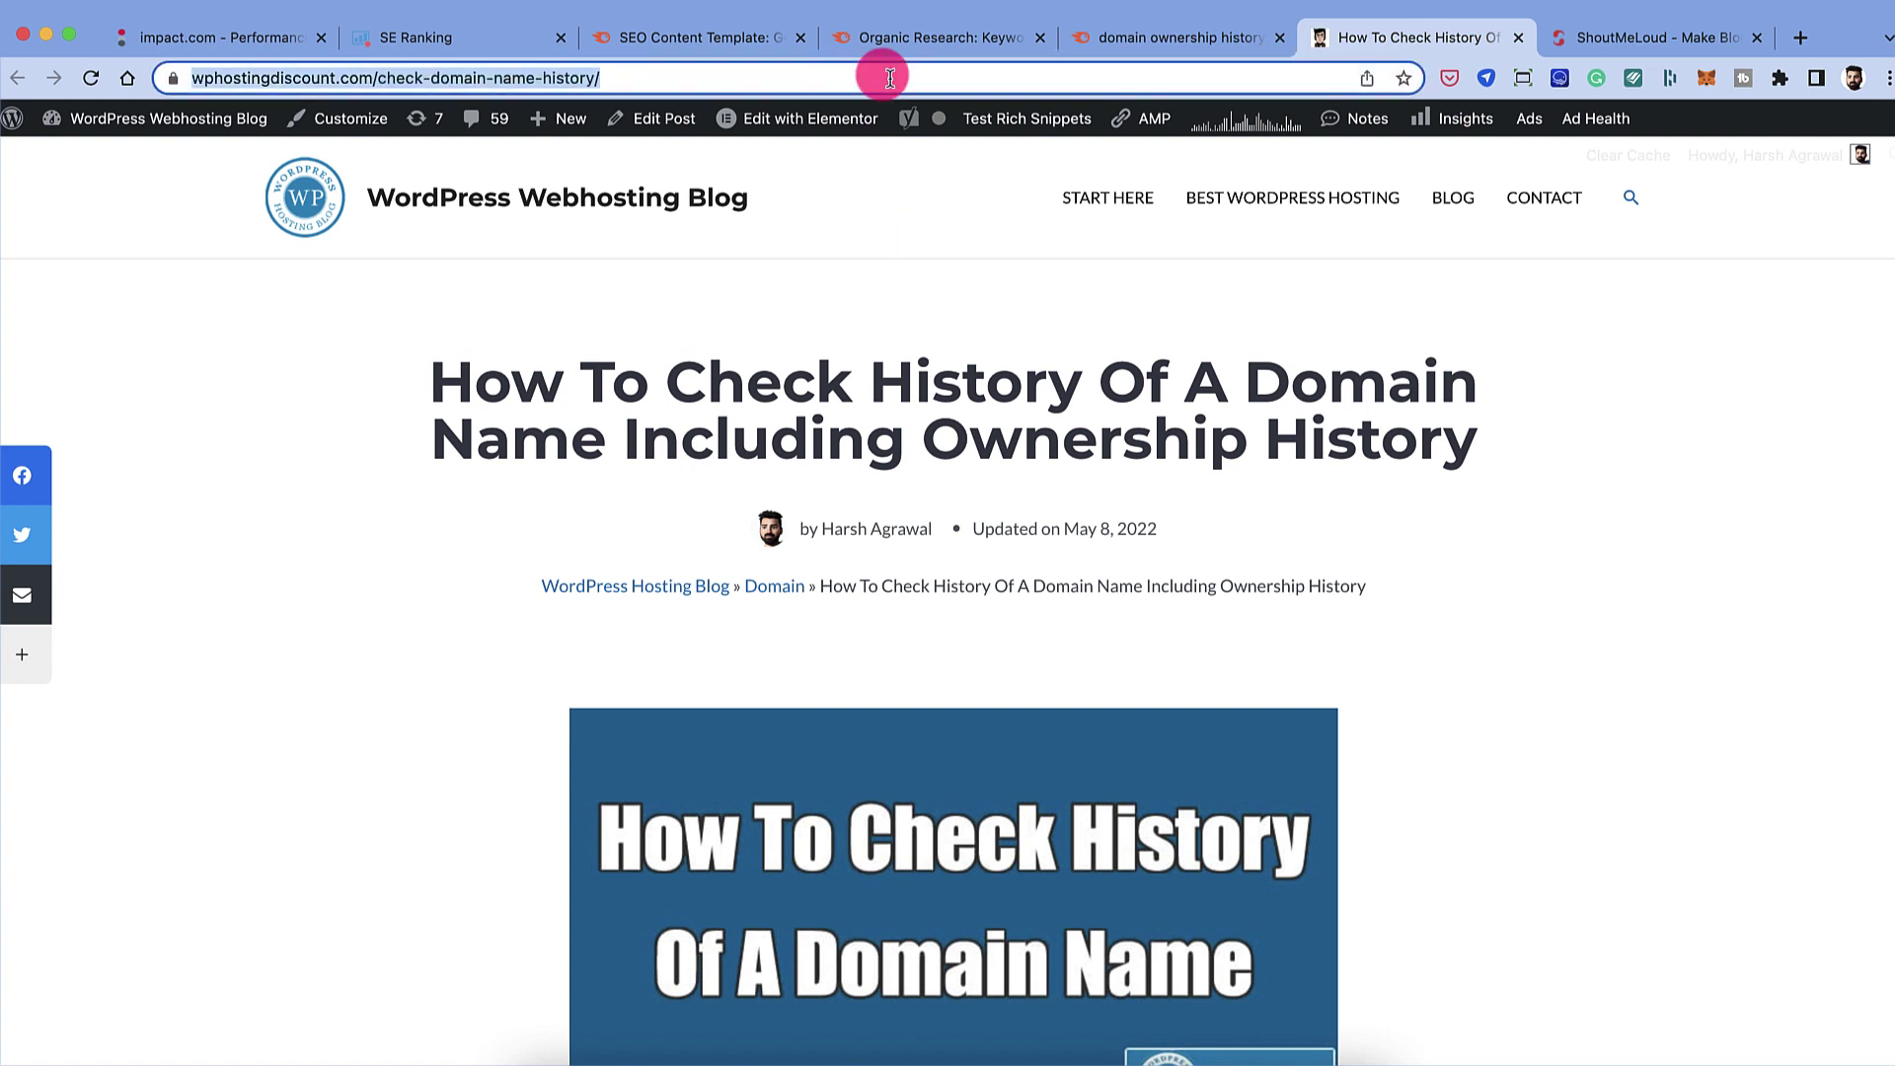
left_click(937, 37)
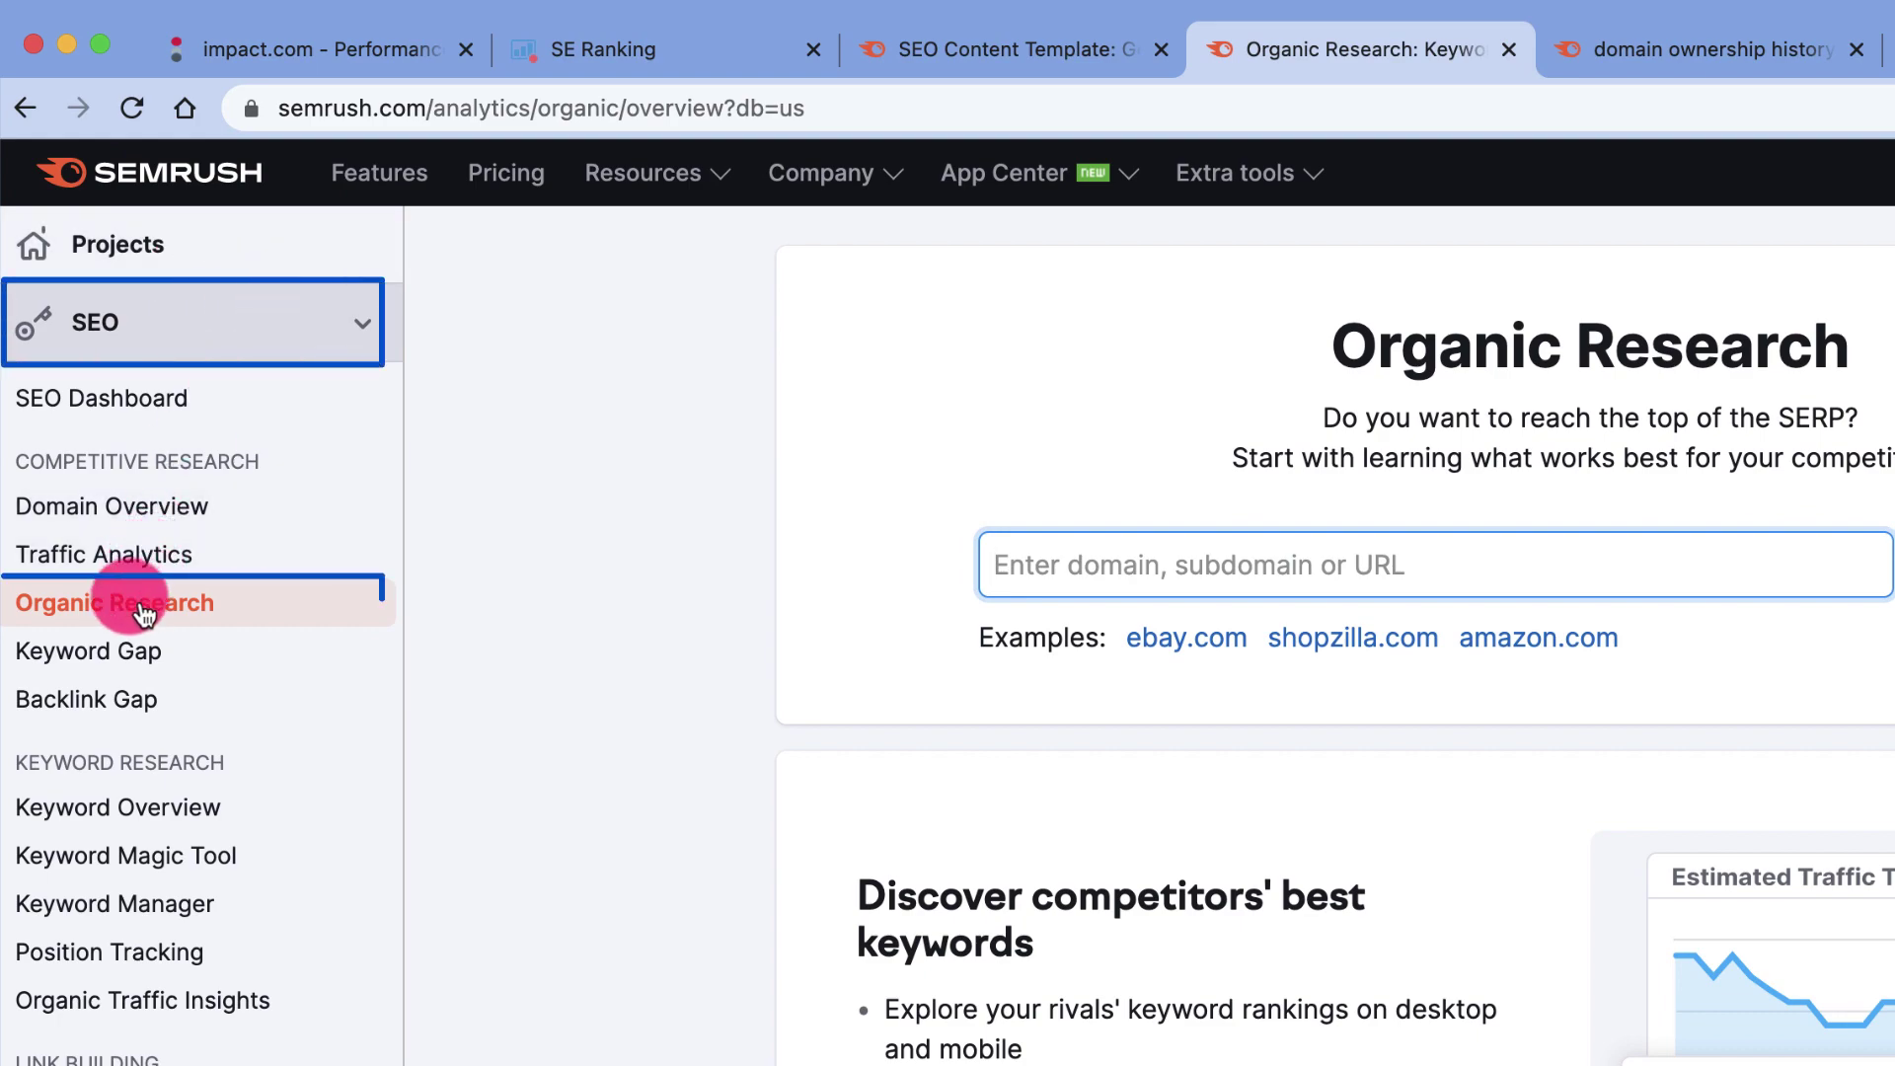
Step: Run Organic Research on the pasted post URL using the US database
key("super+v")
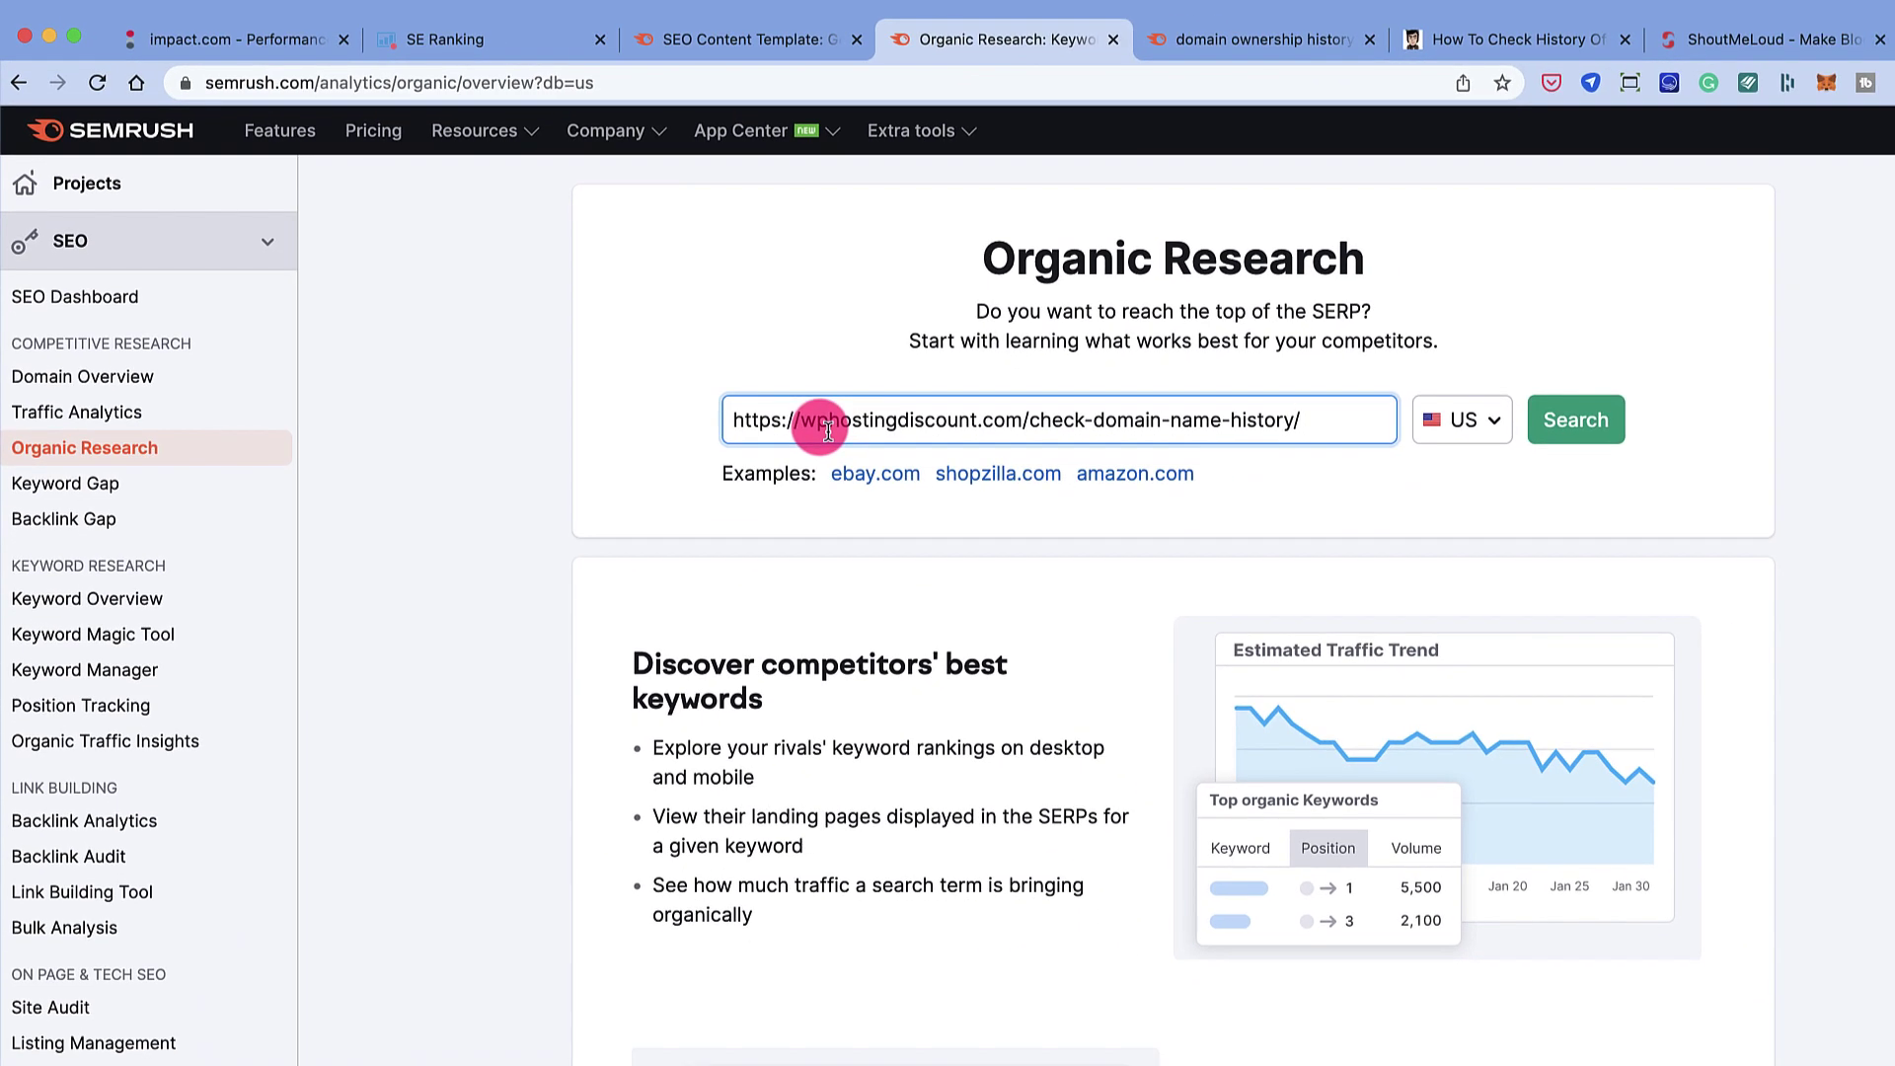
left_click(1458, 422)
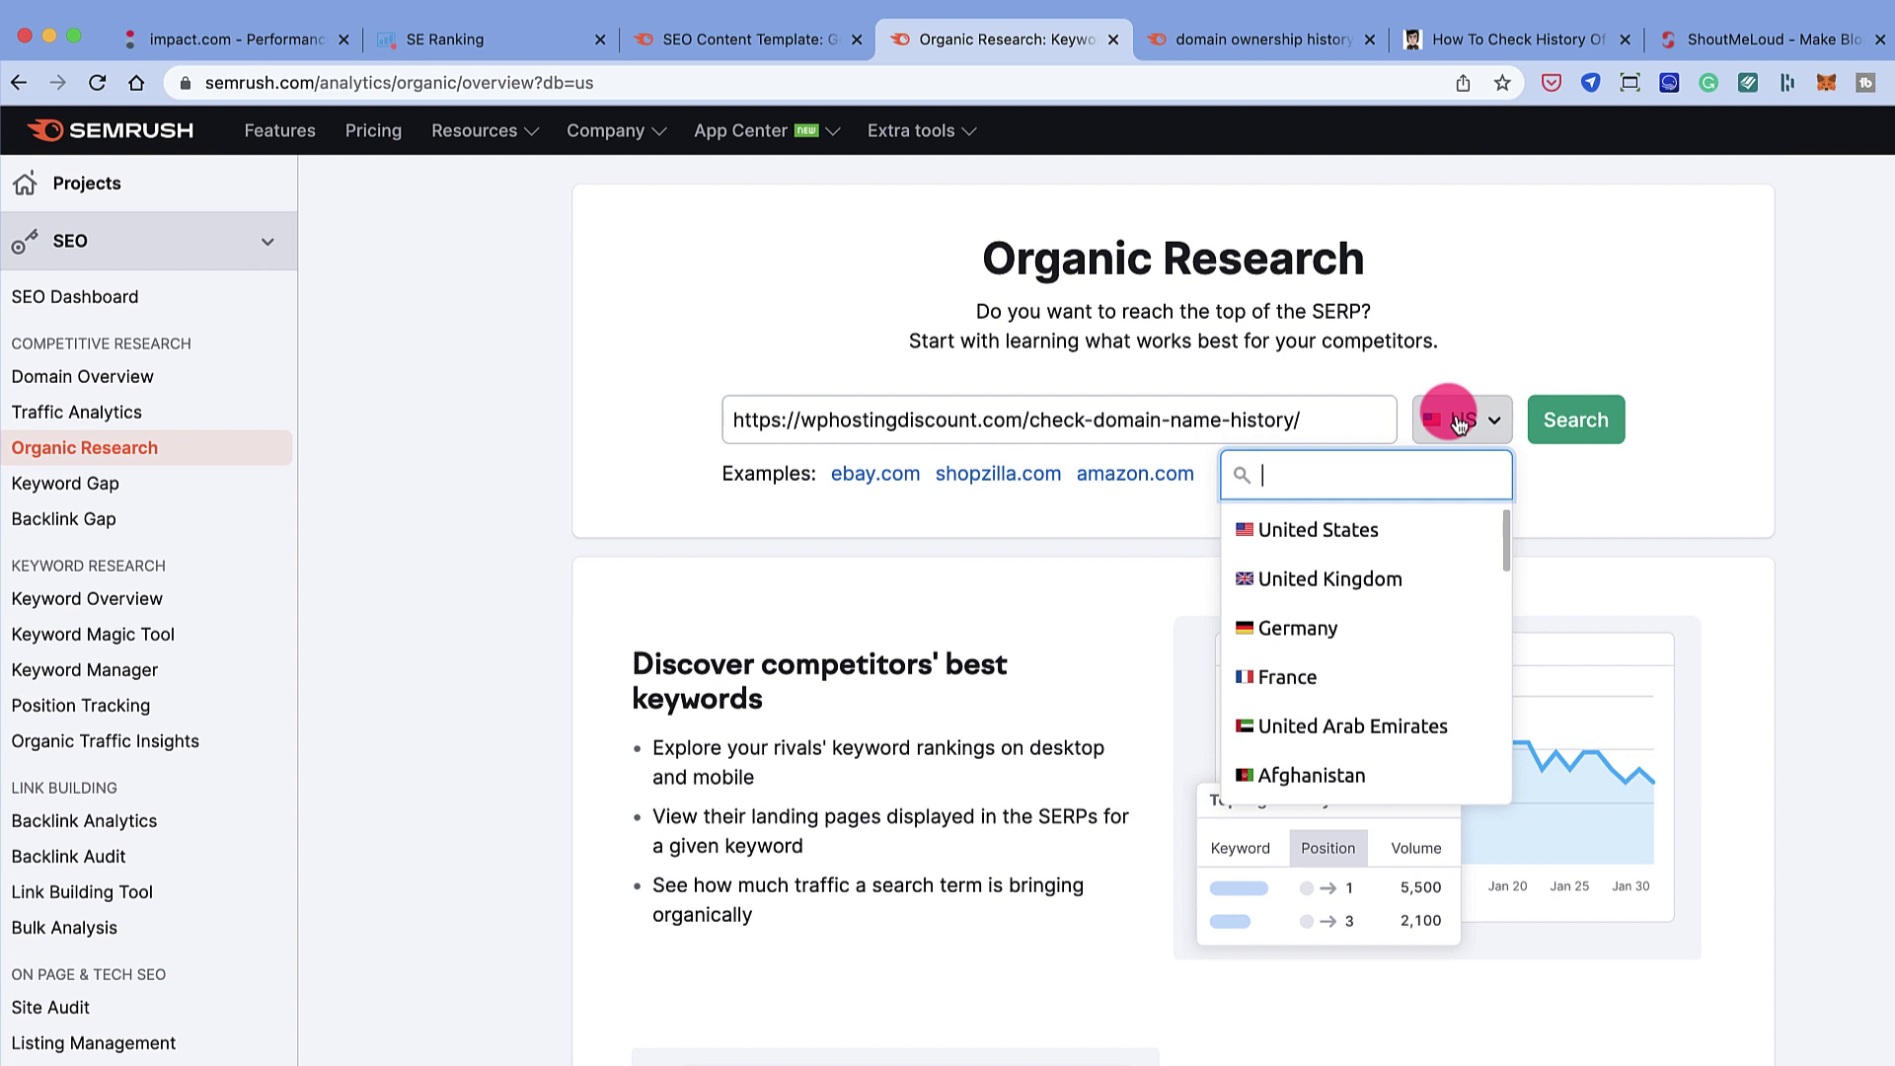
left_click(1485, 336)
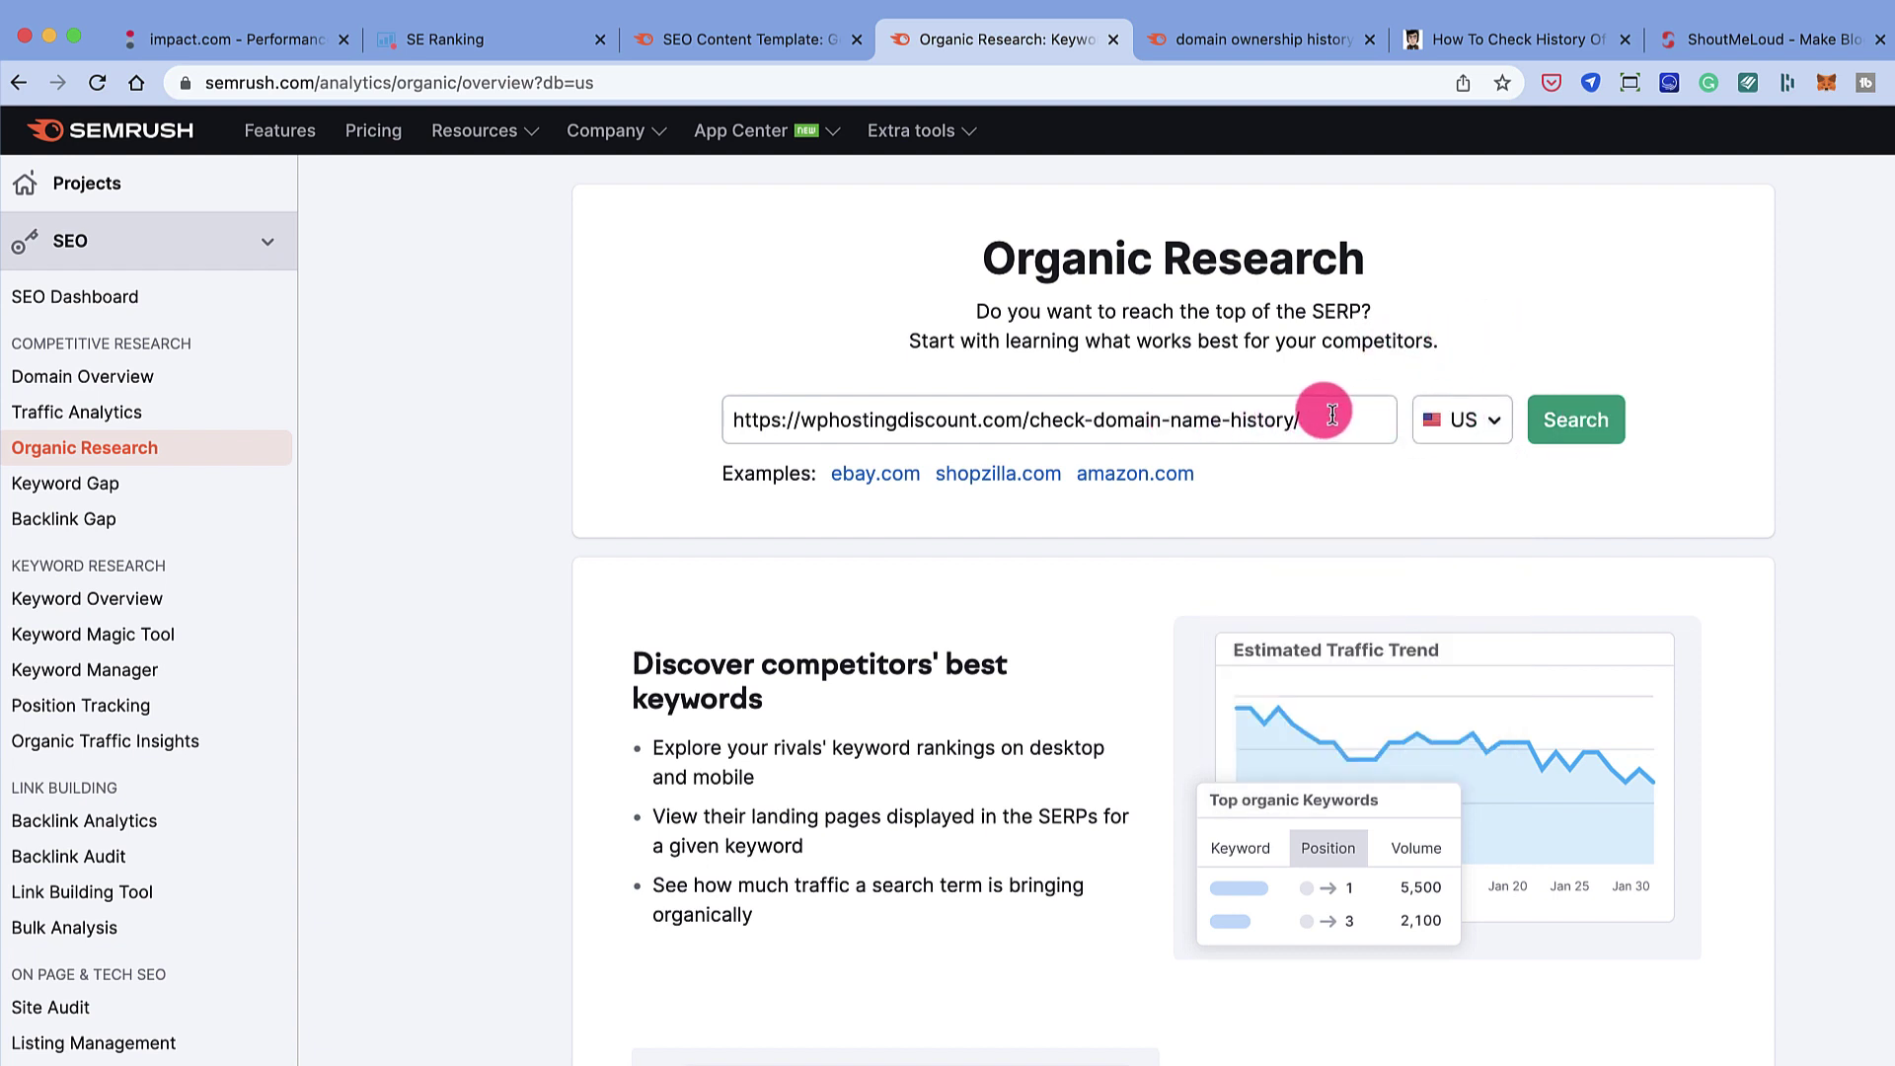
left_click(1545, 417)
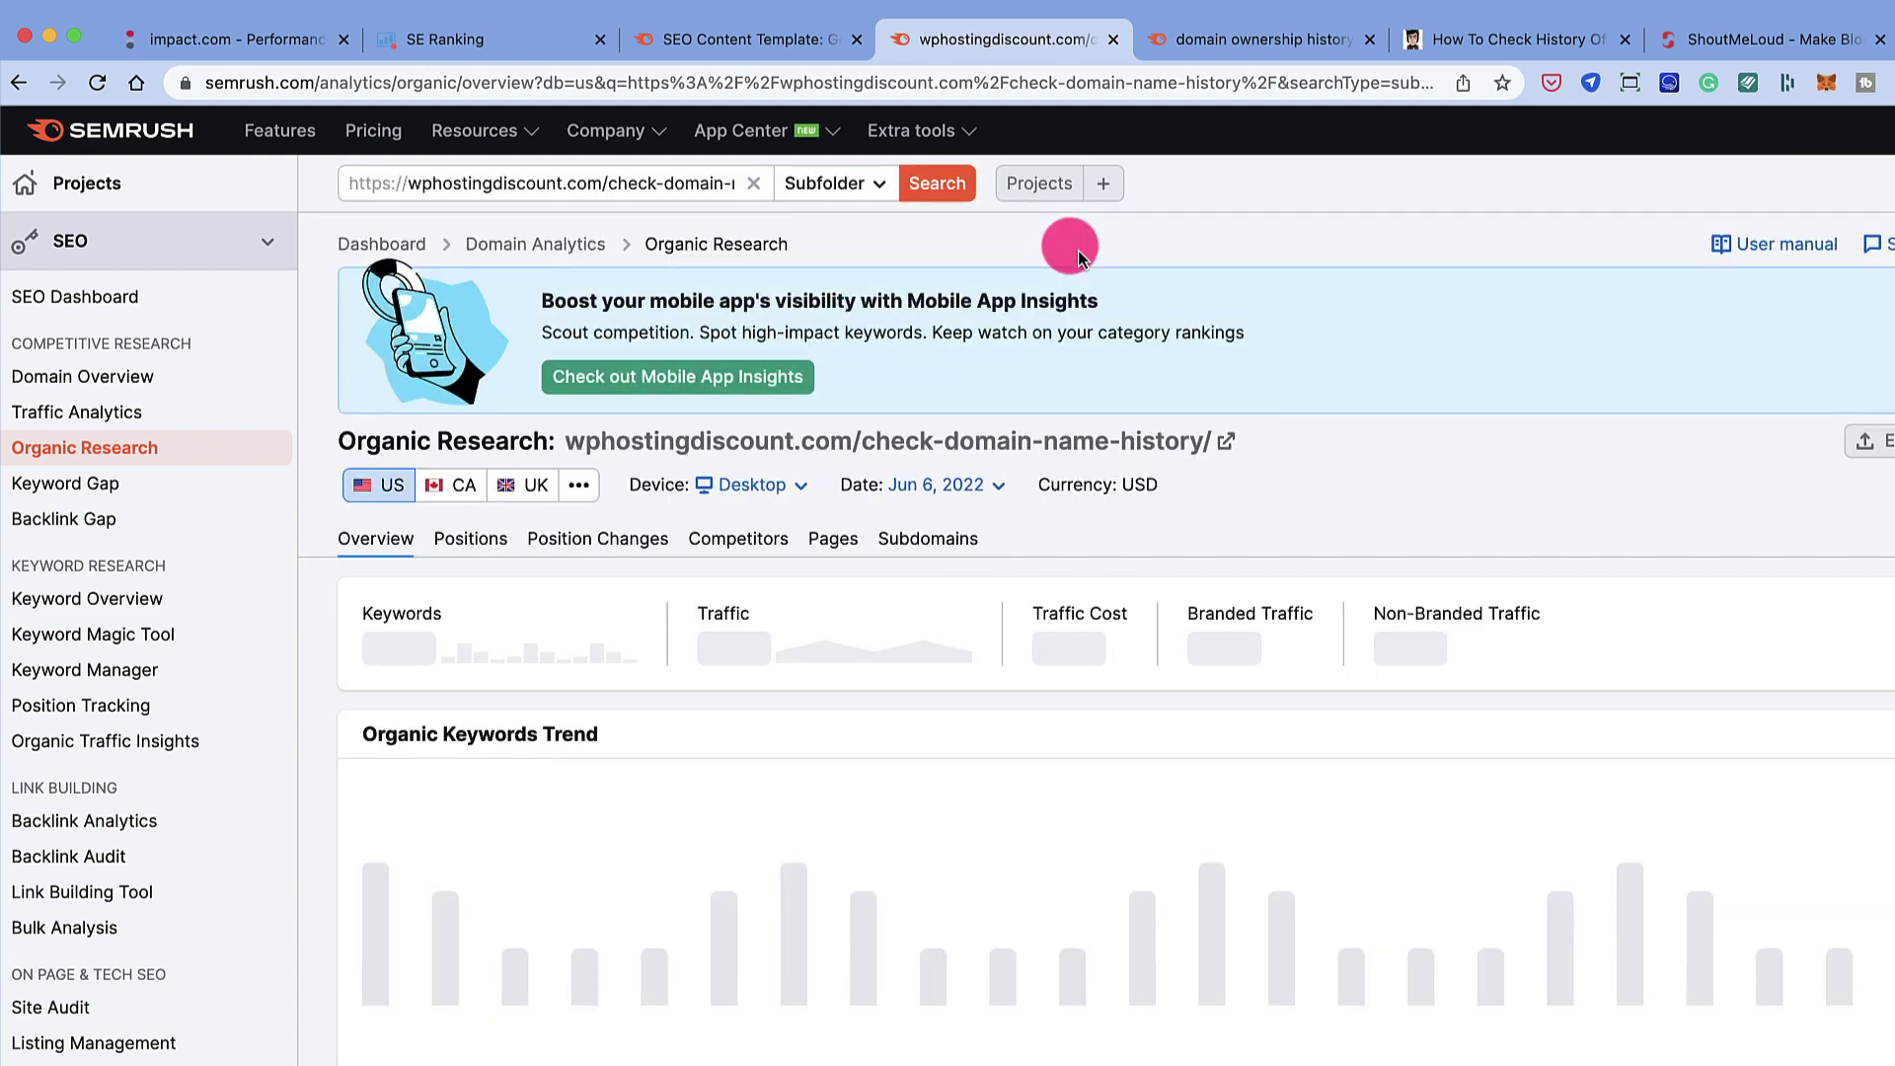
Step: Open the 'domain ownership history' keyword from Top Organic Keywords in a new tab
scroll(773, 291, "down", 7)
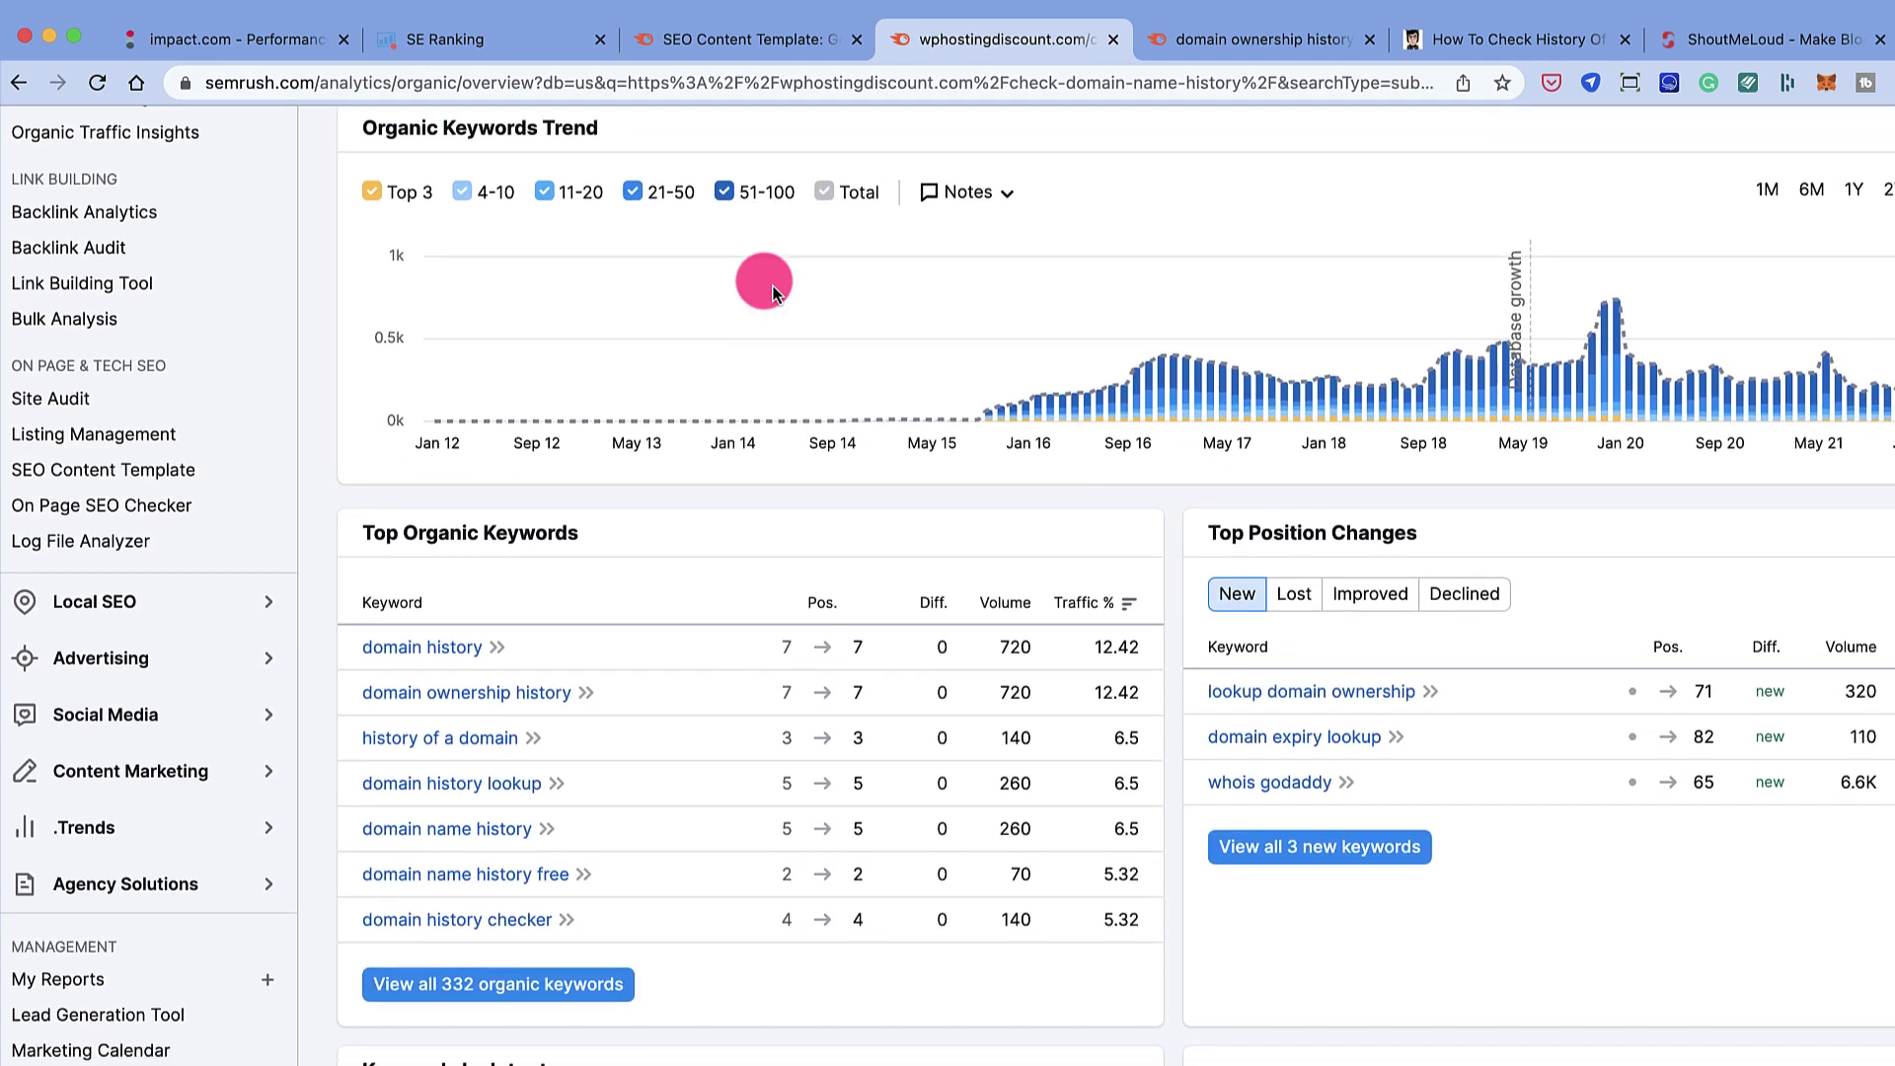
scroll(591, 523, "up", 7)
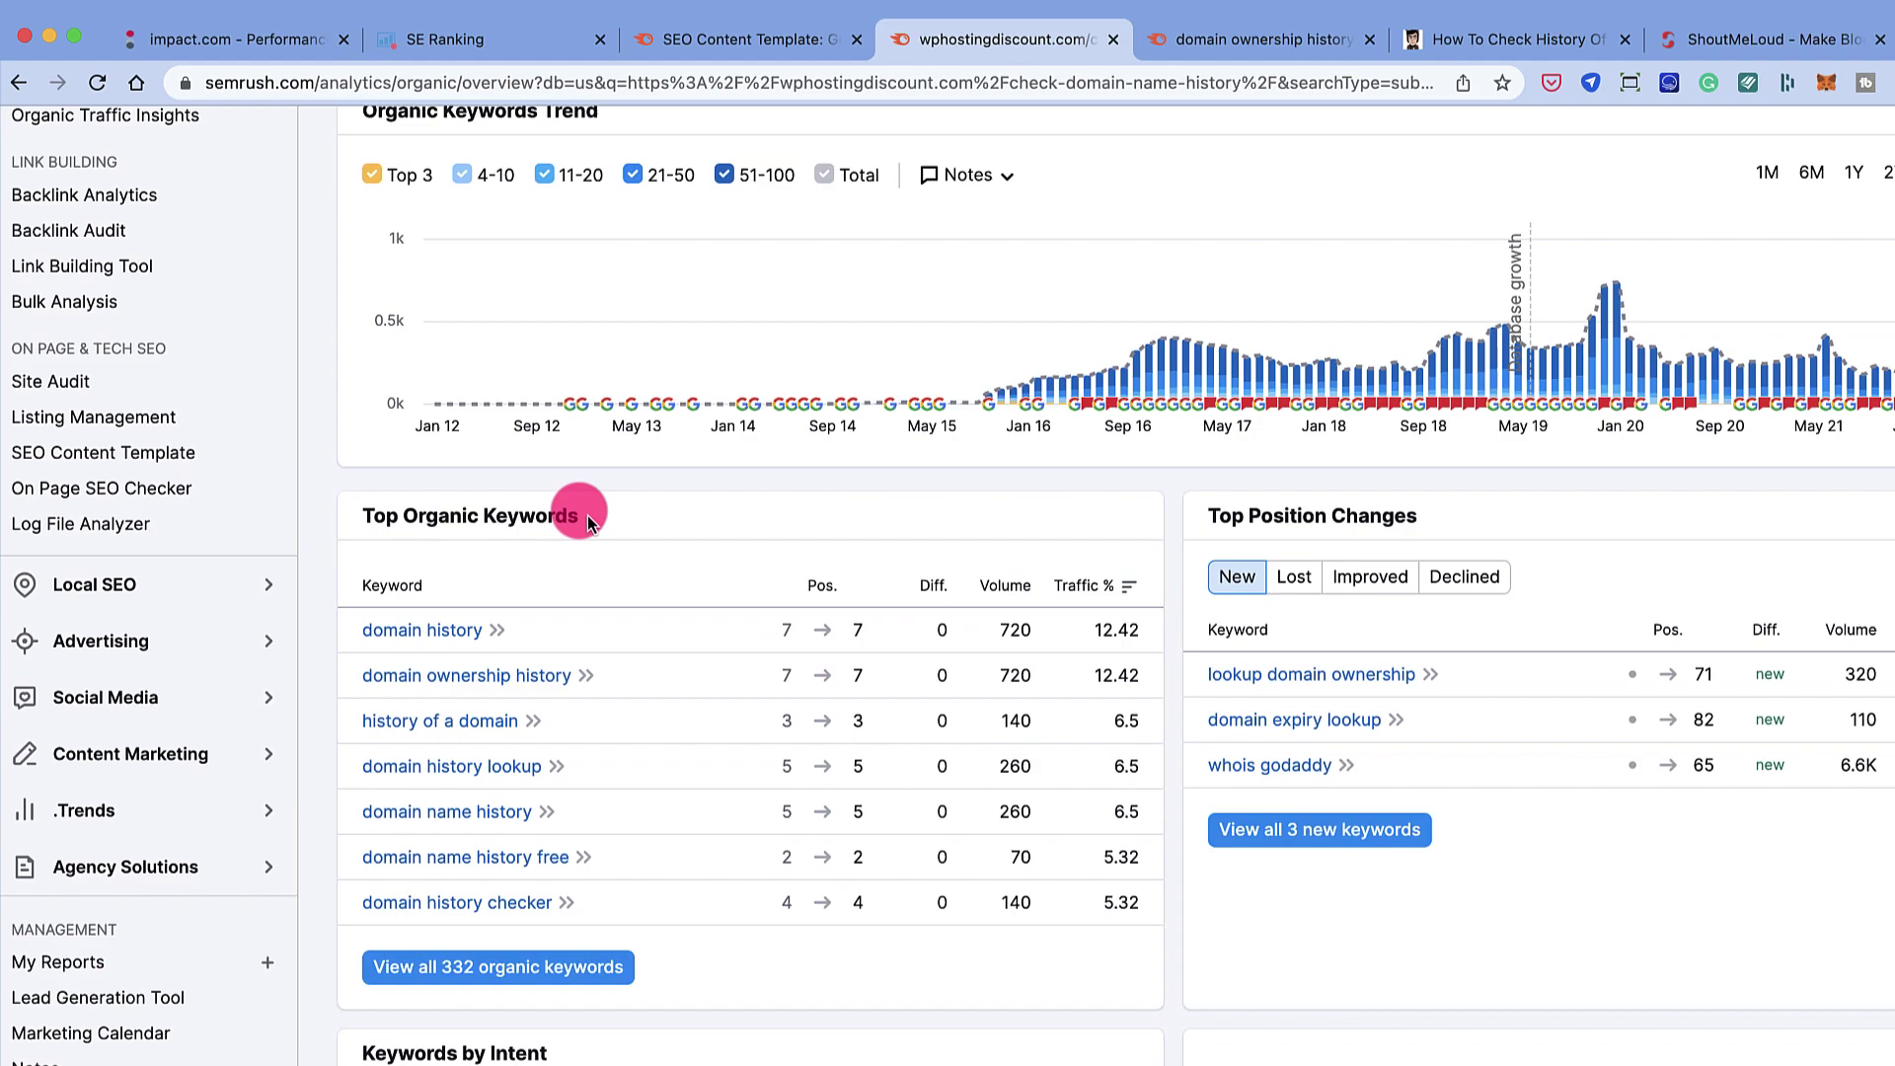
scroll(589, 515, "down", 7)
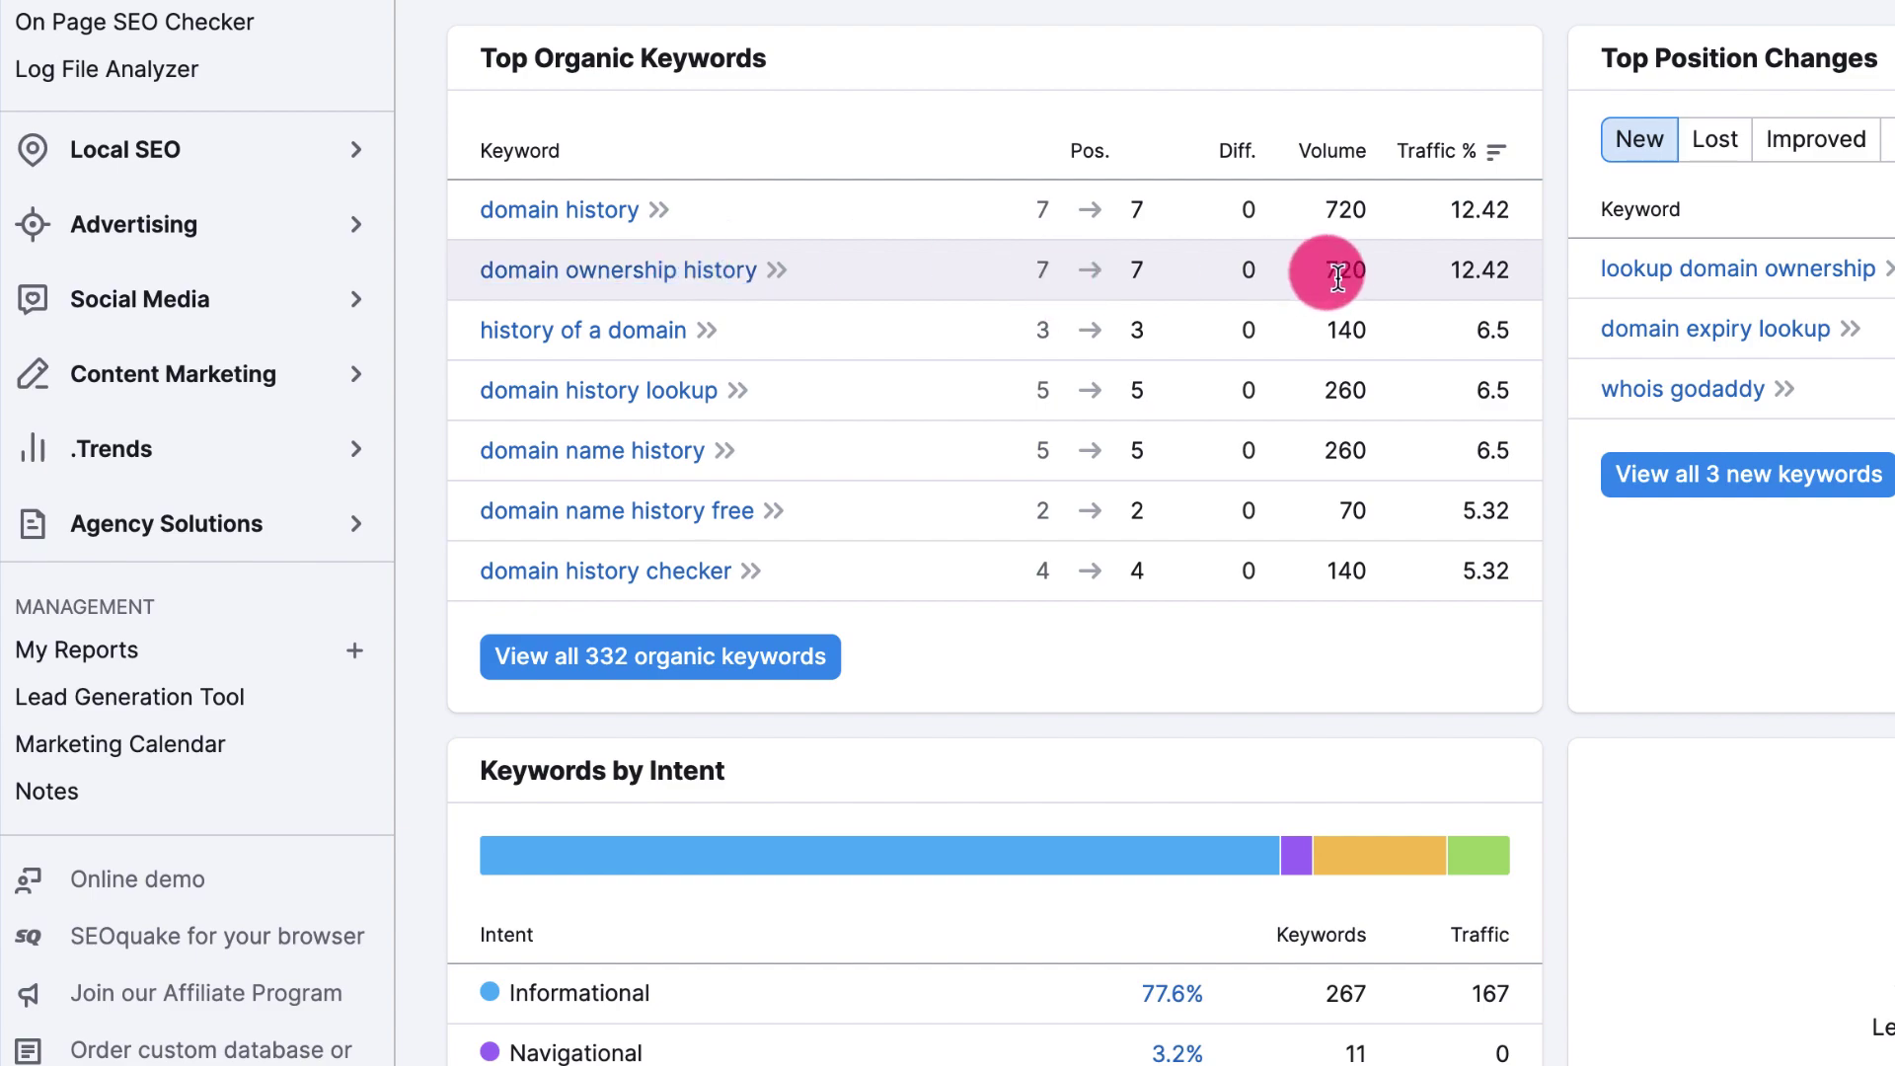
right_click(676, 270)
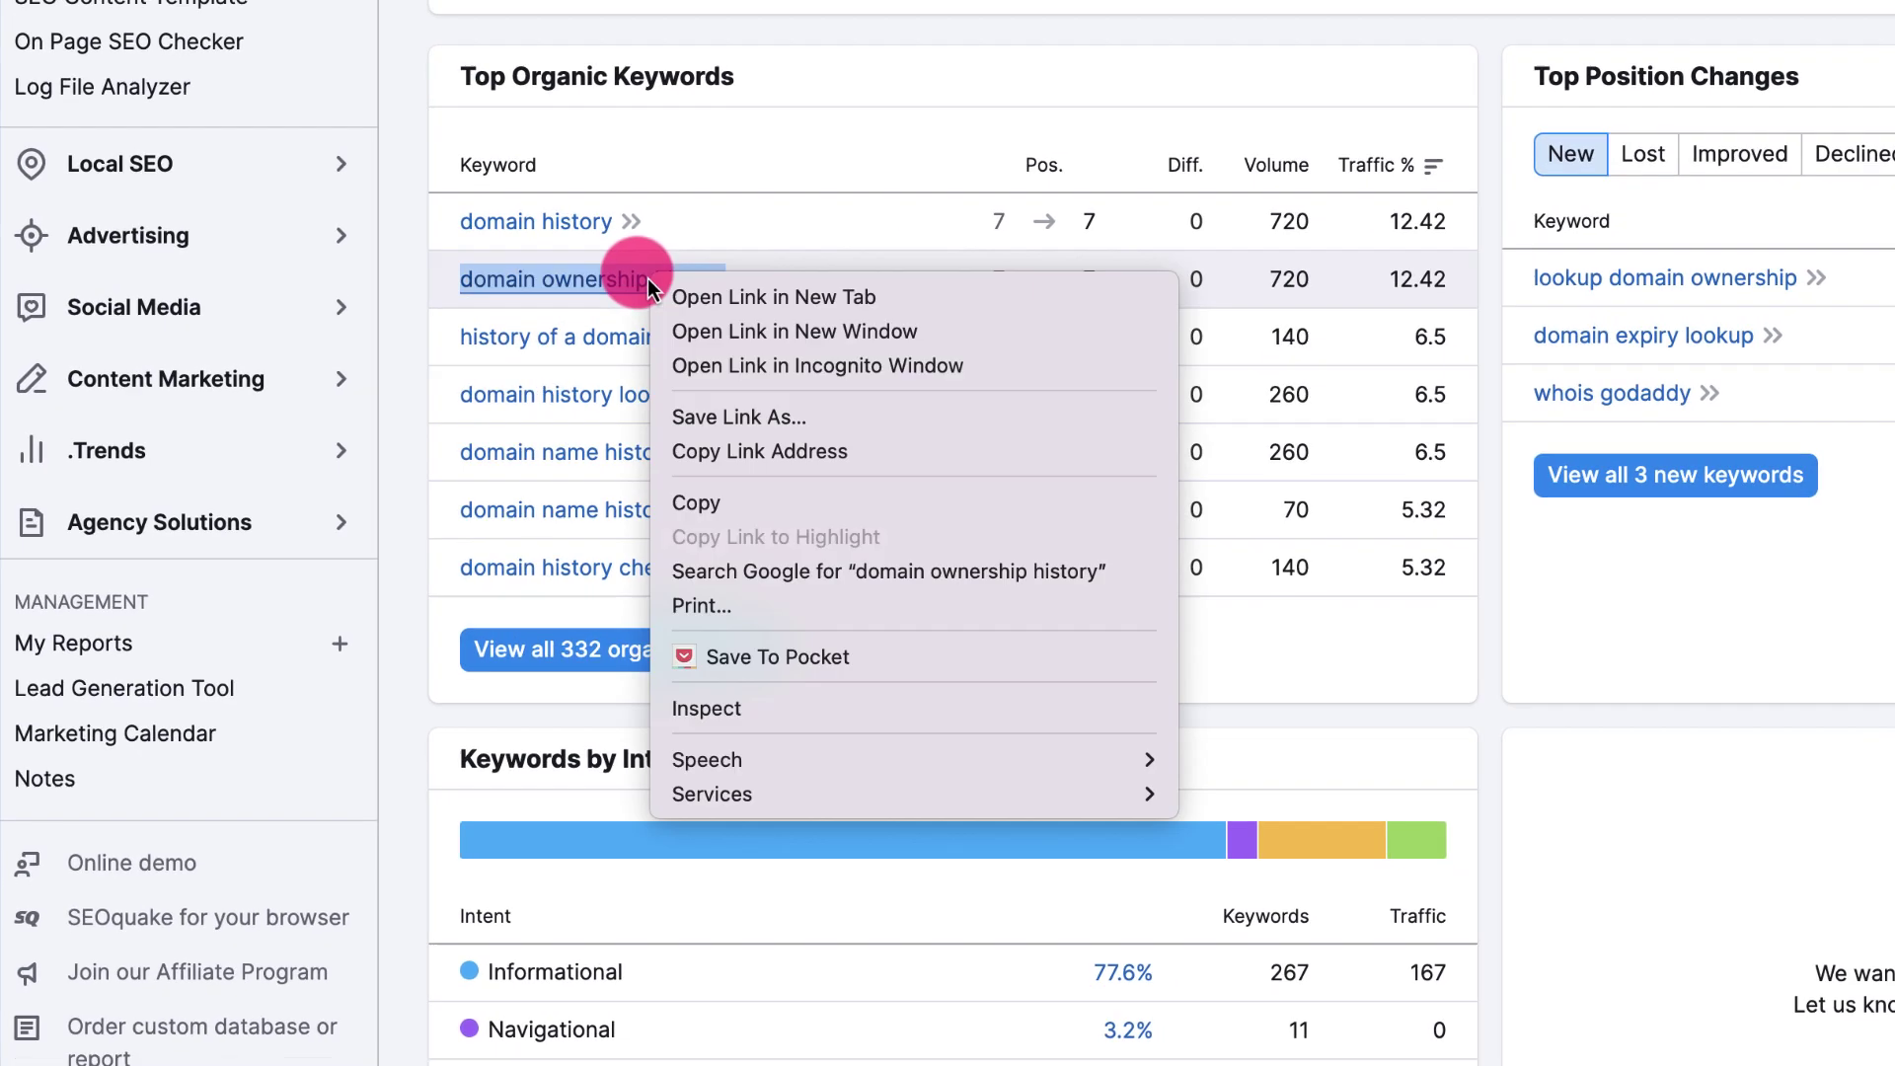
left_click(681, 296)
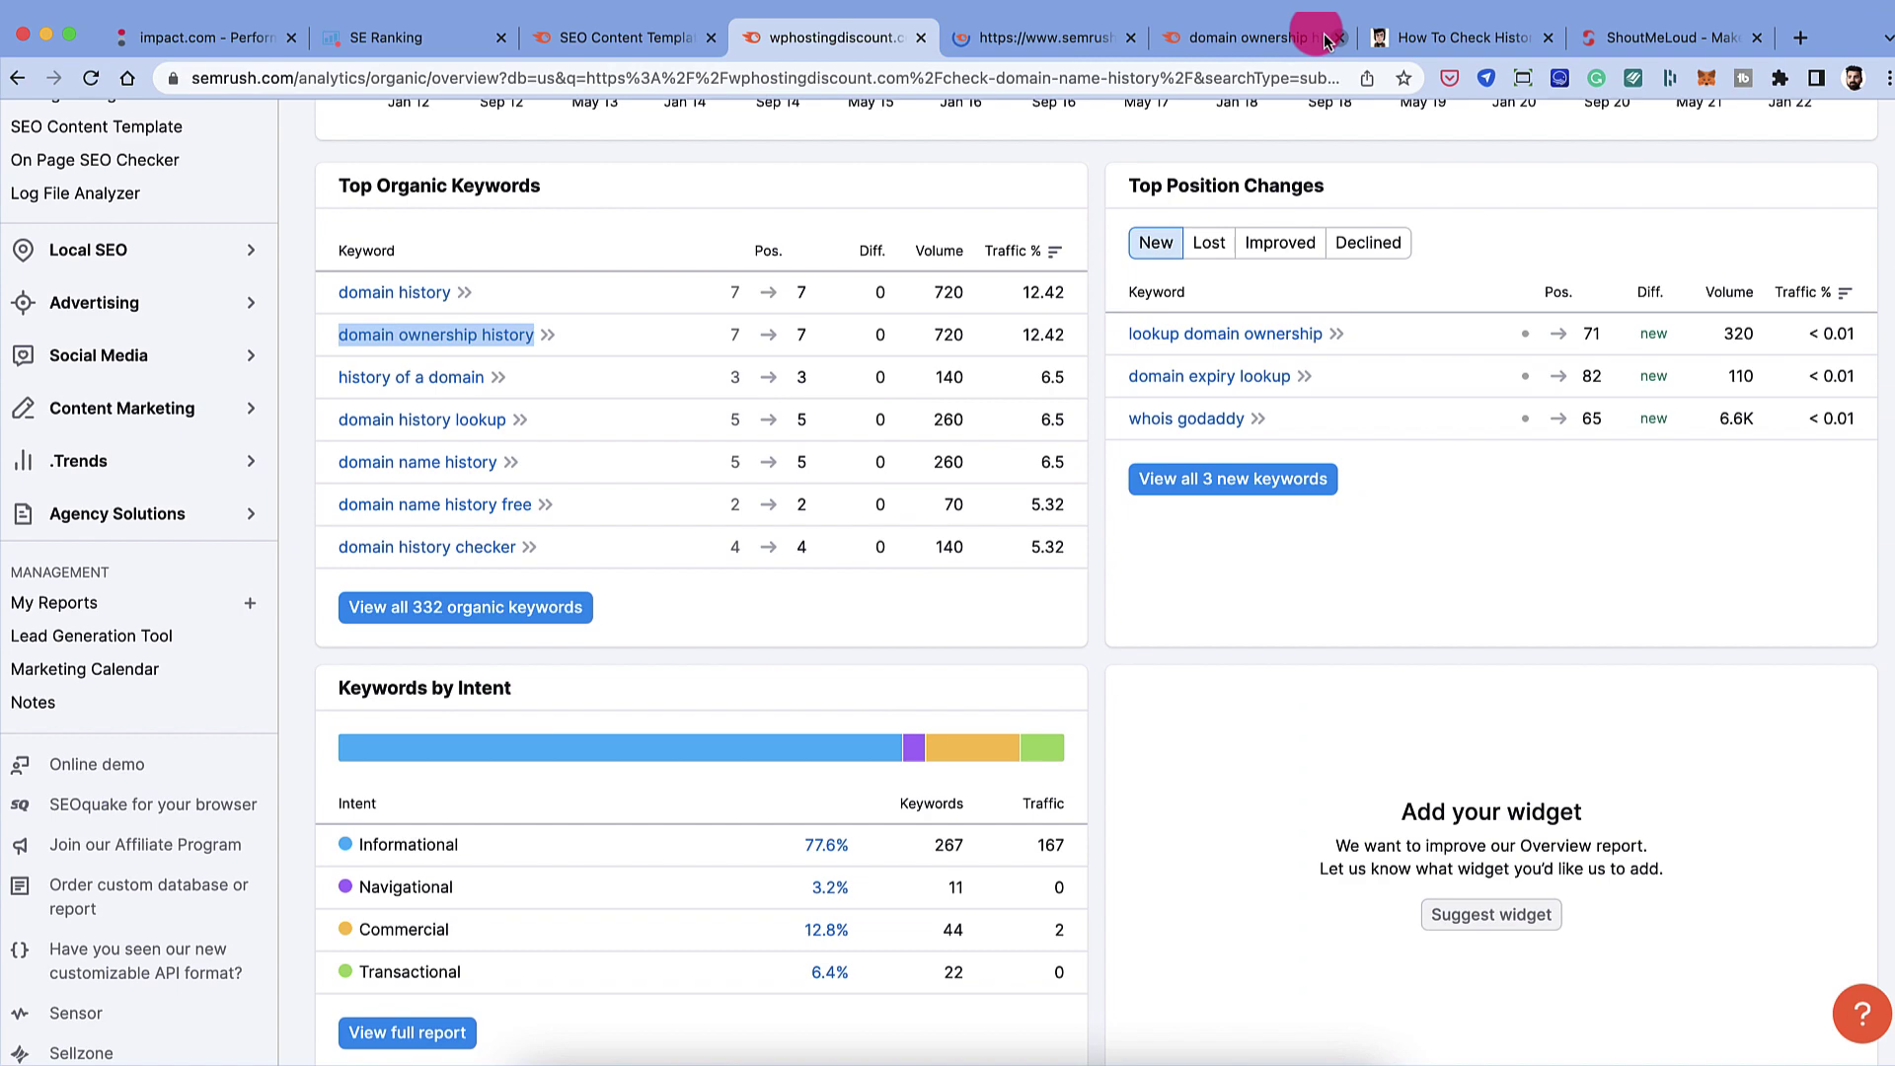
Step: Review the 'domain ownership history' Keyword Overview: 720 volume, 61% difficulty, questions and SERP results
left_click(1337, 39)
left_click(1046, 45)
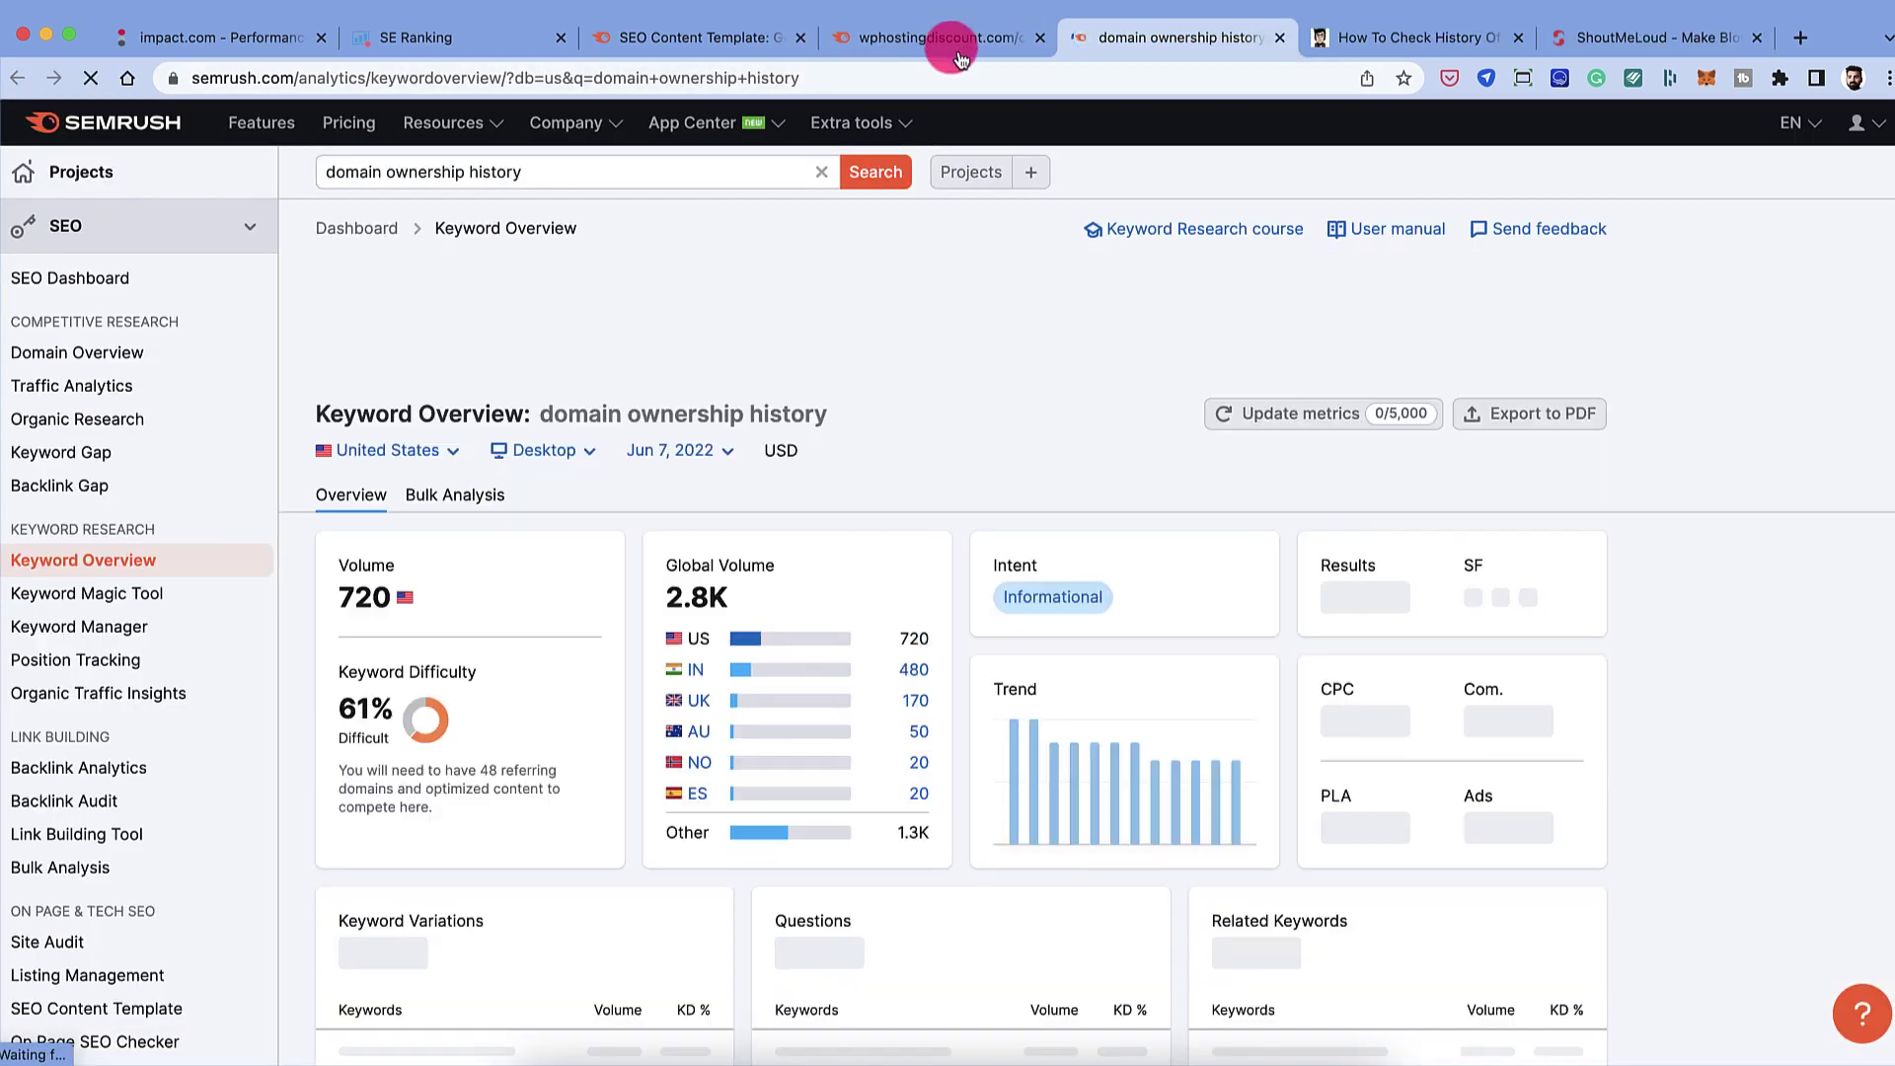
scroll(885, 448, "down", 7)
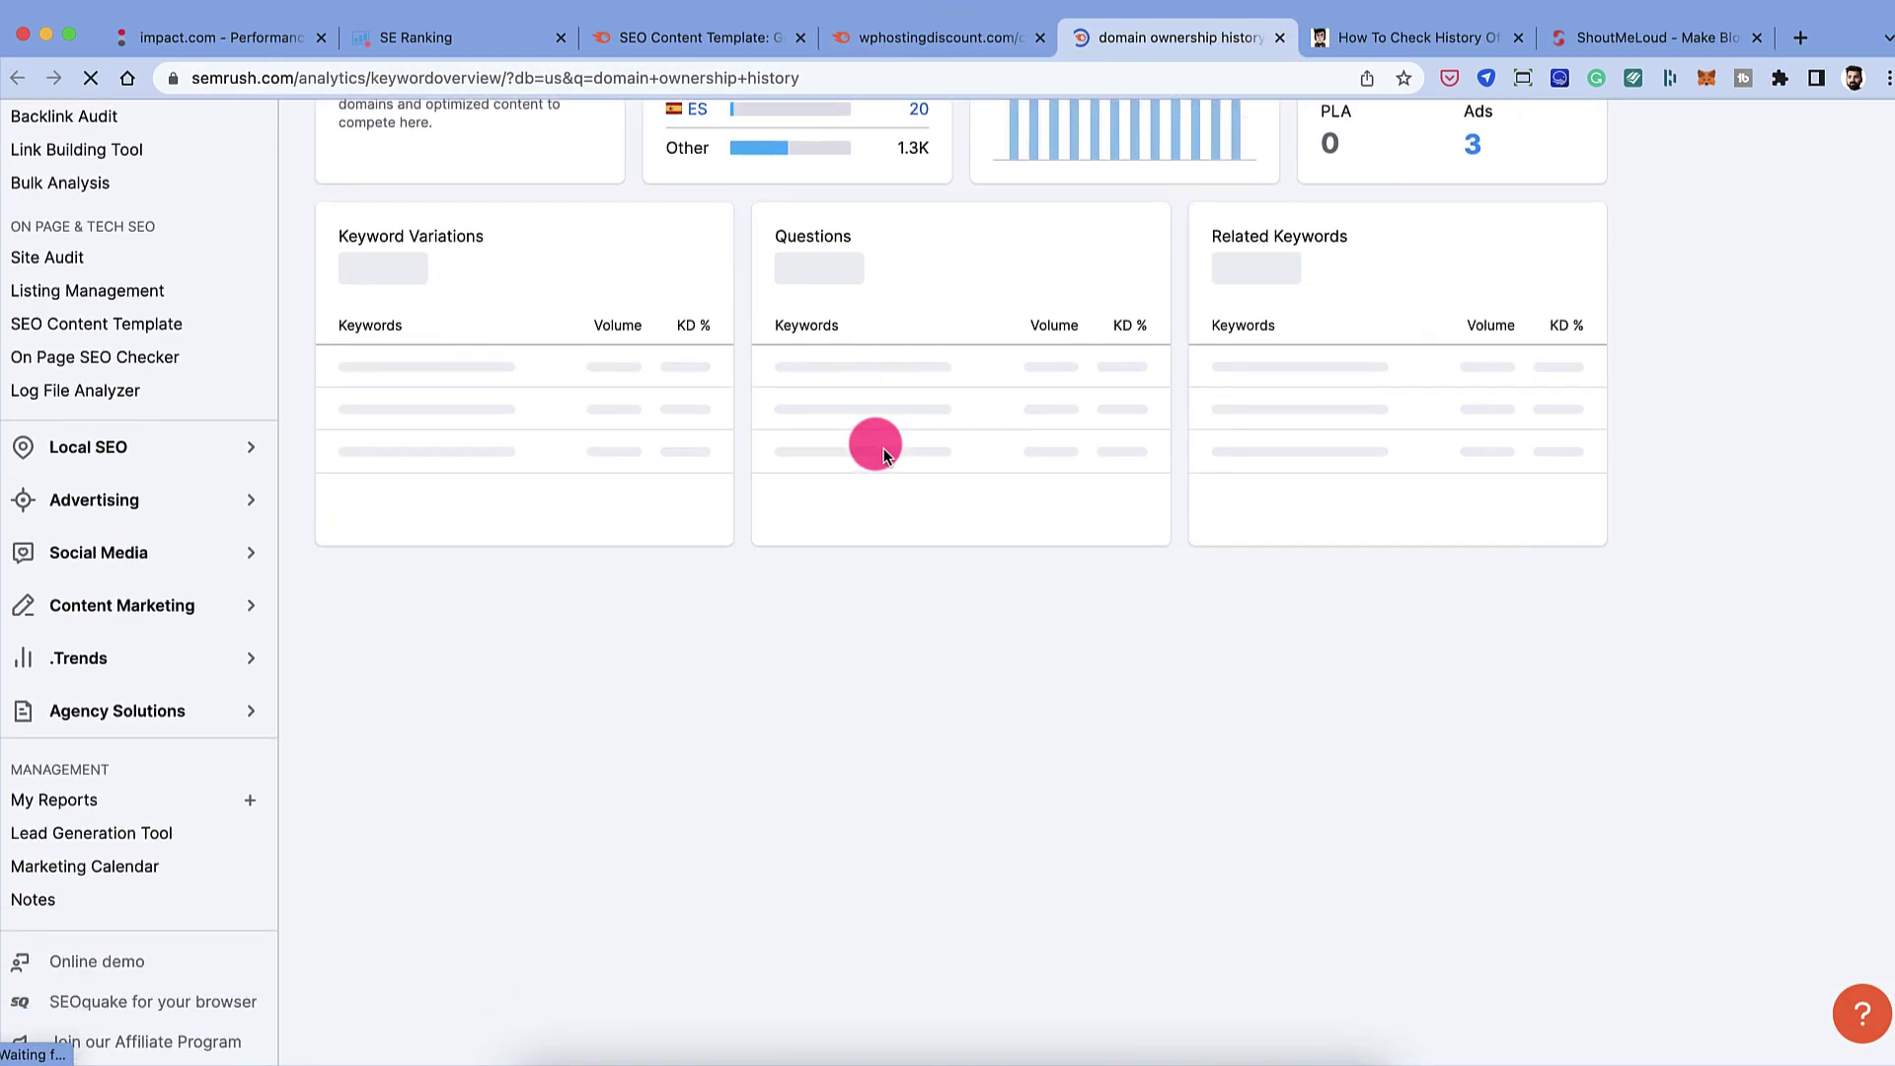
scroll(884, 448, "down", 3)
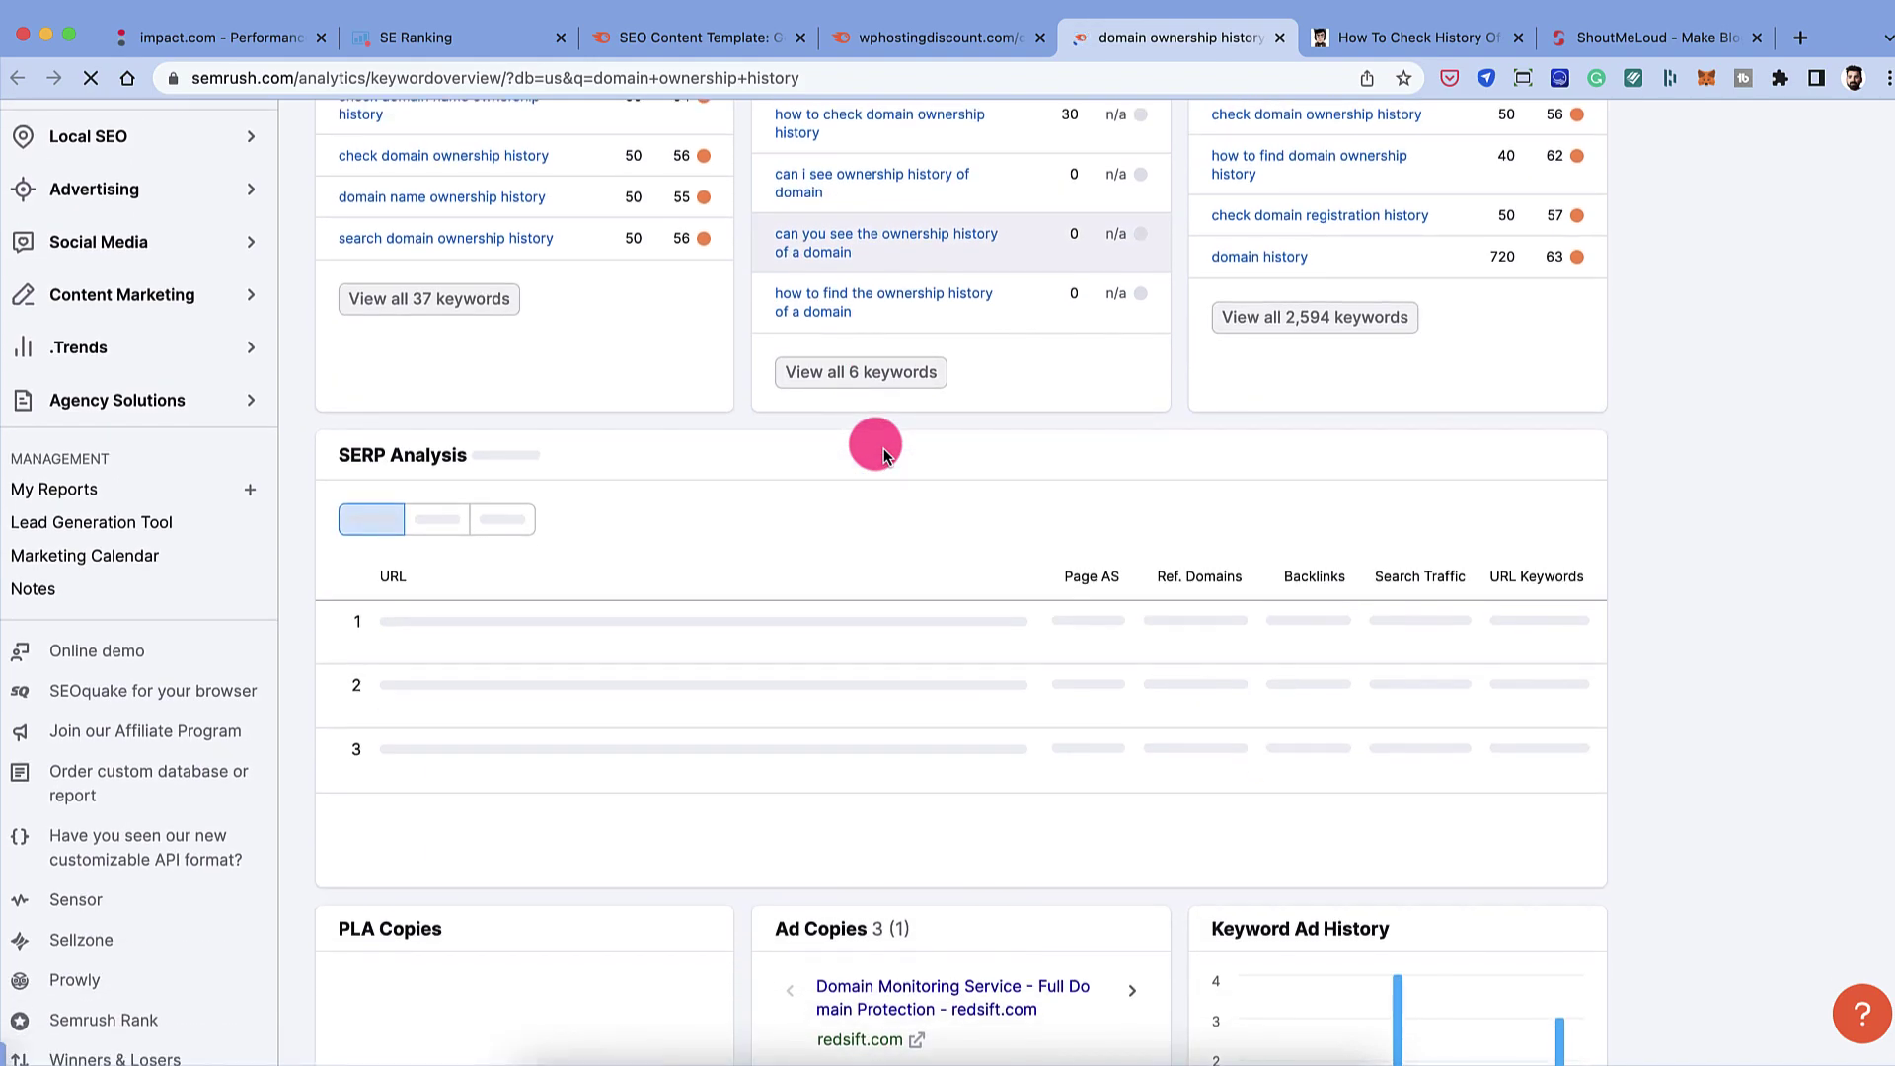
scroll(885, 448, "down", 3)
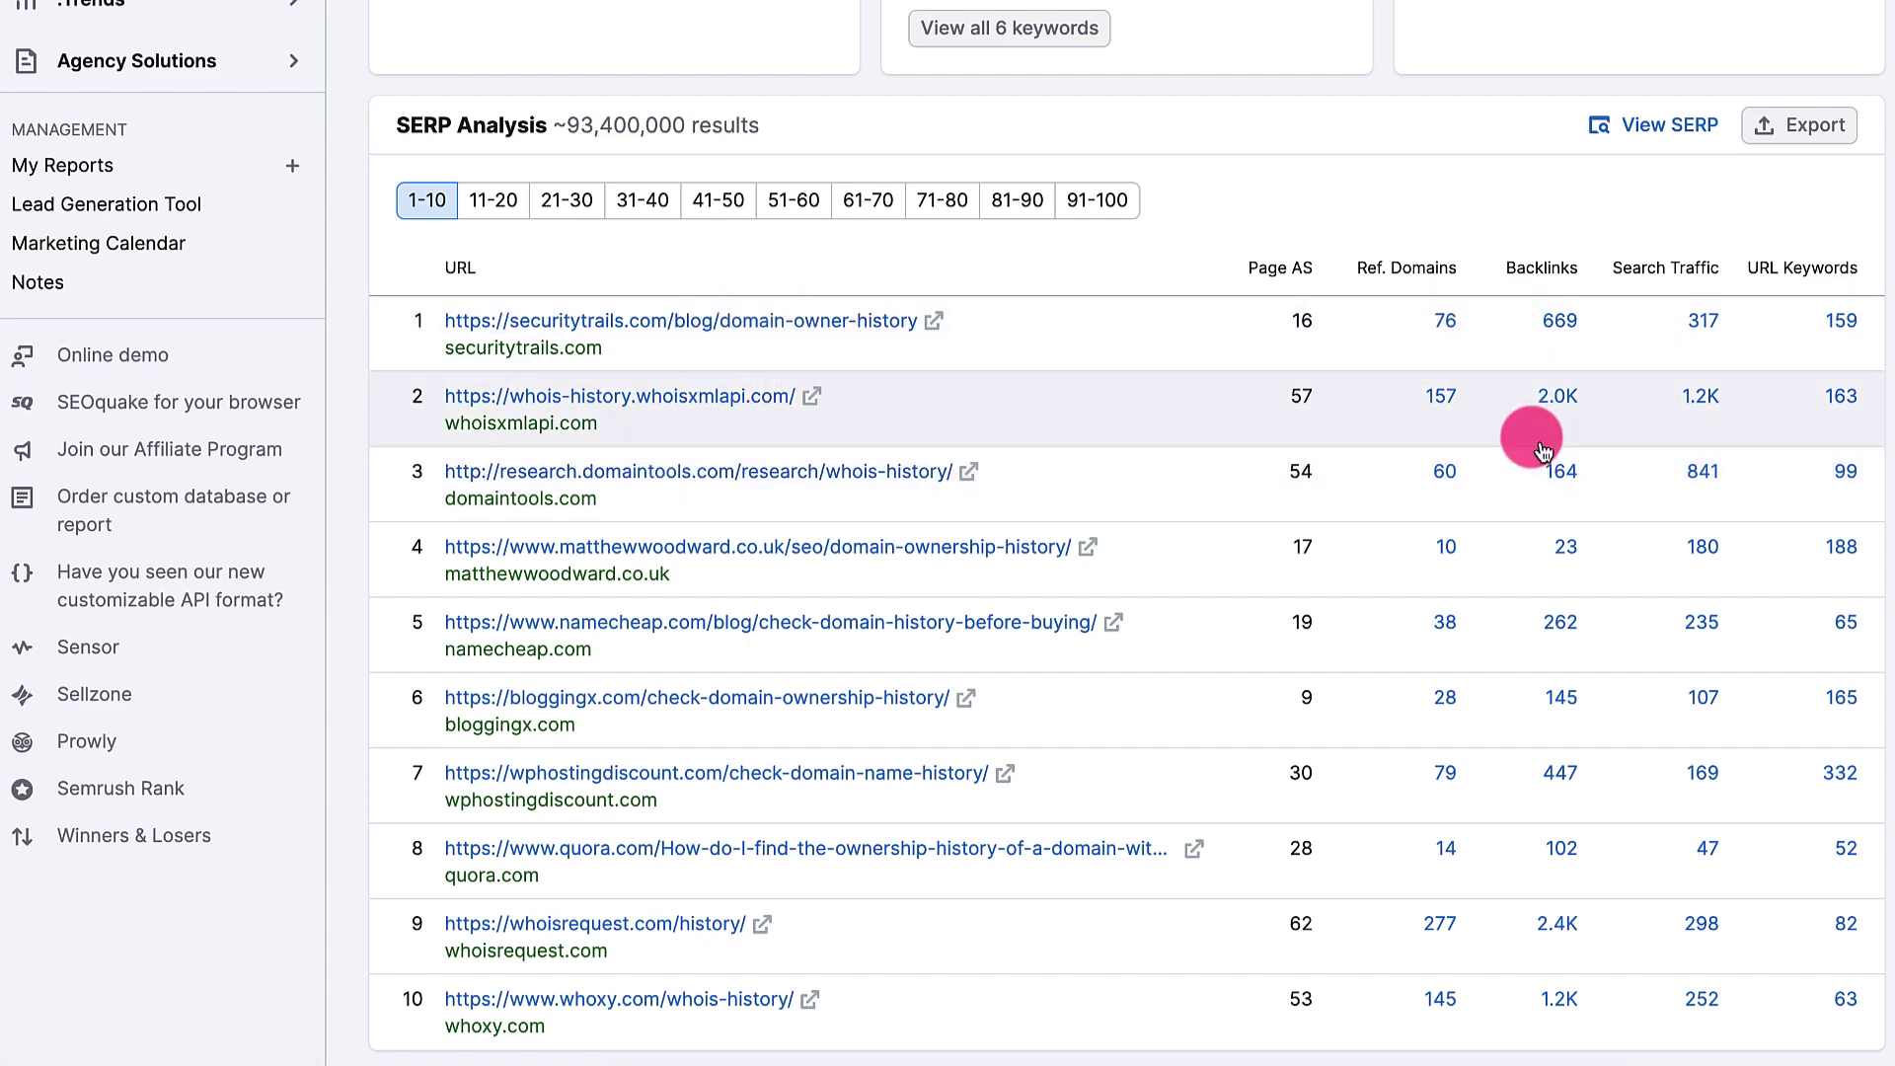
scroll(967, 499, "down", 1)
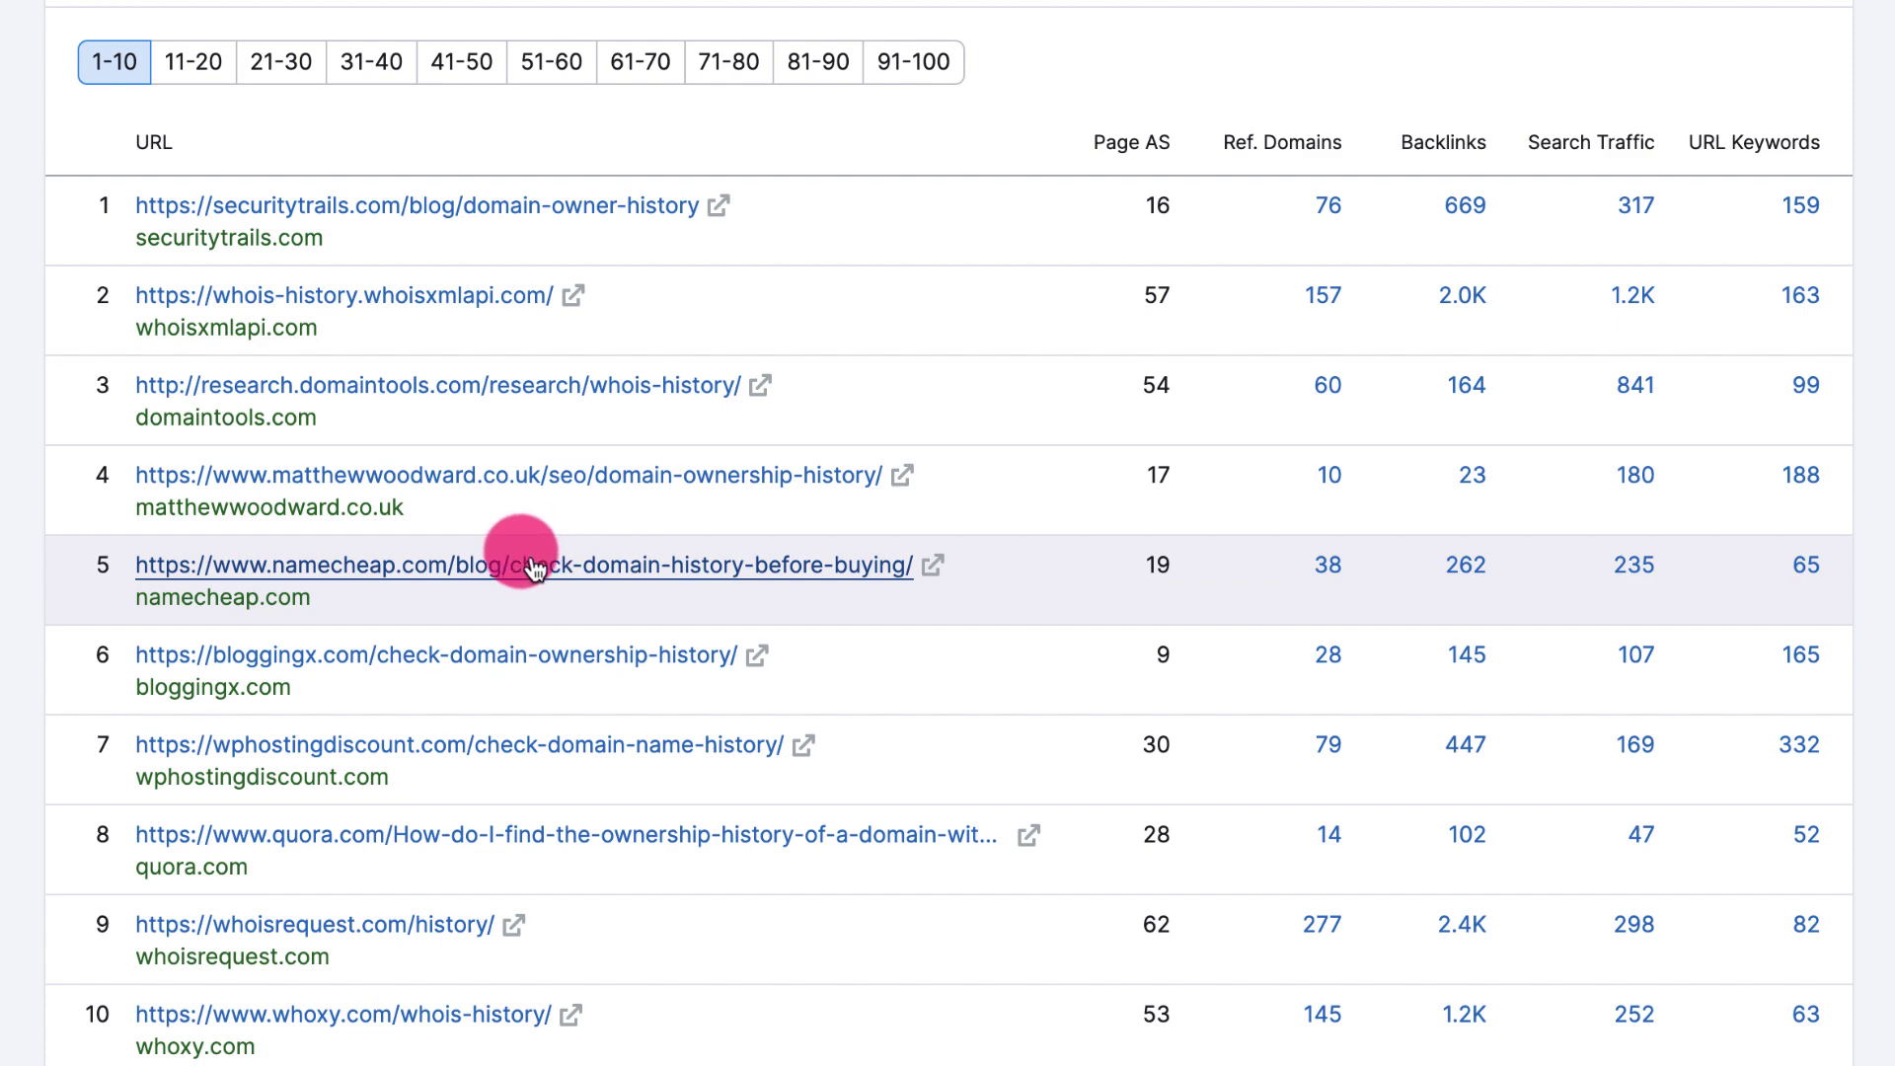
scroll(547, 572, "down", 1)
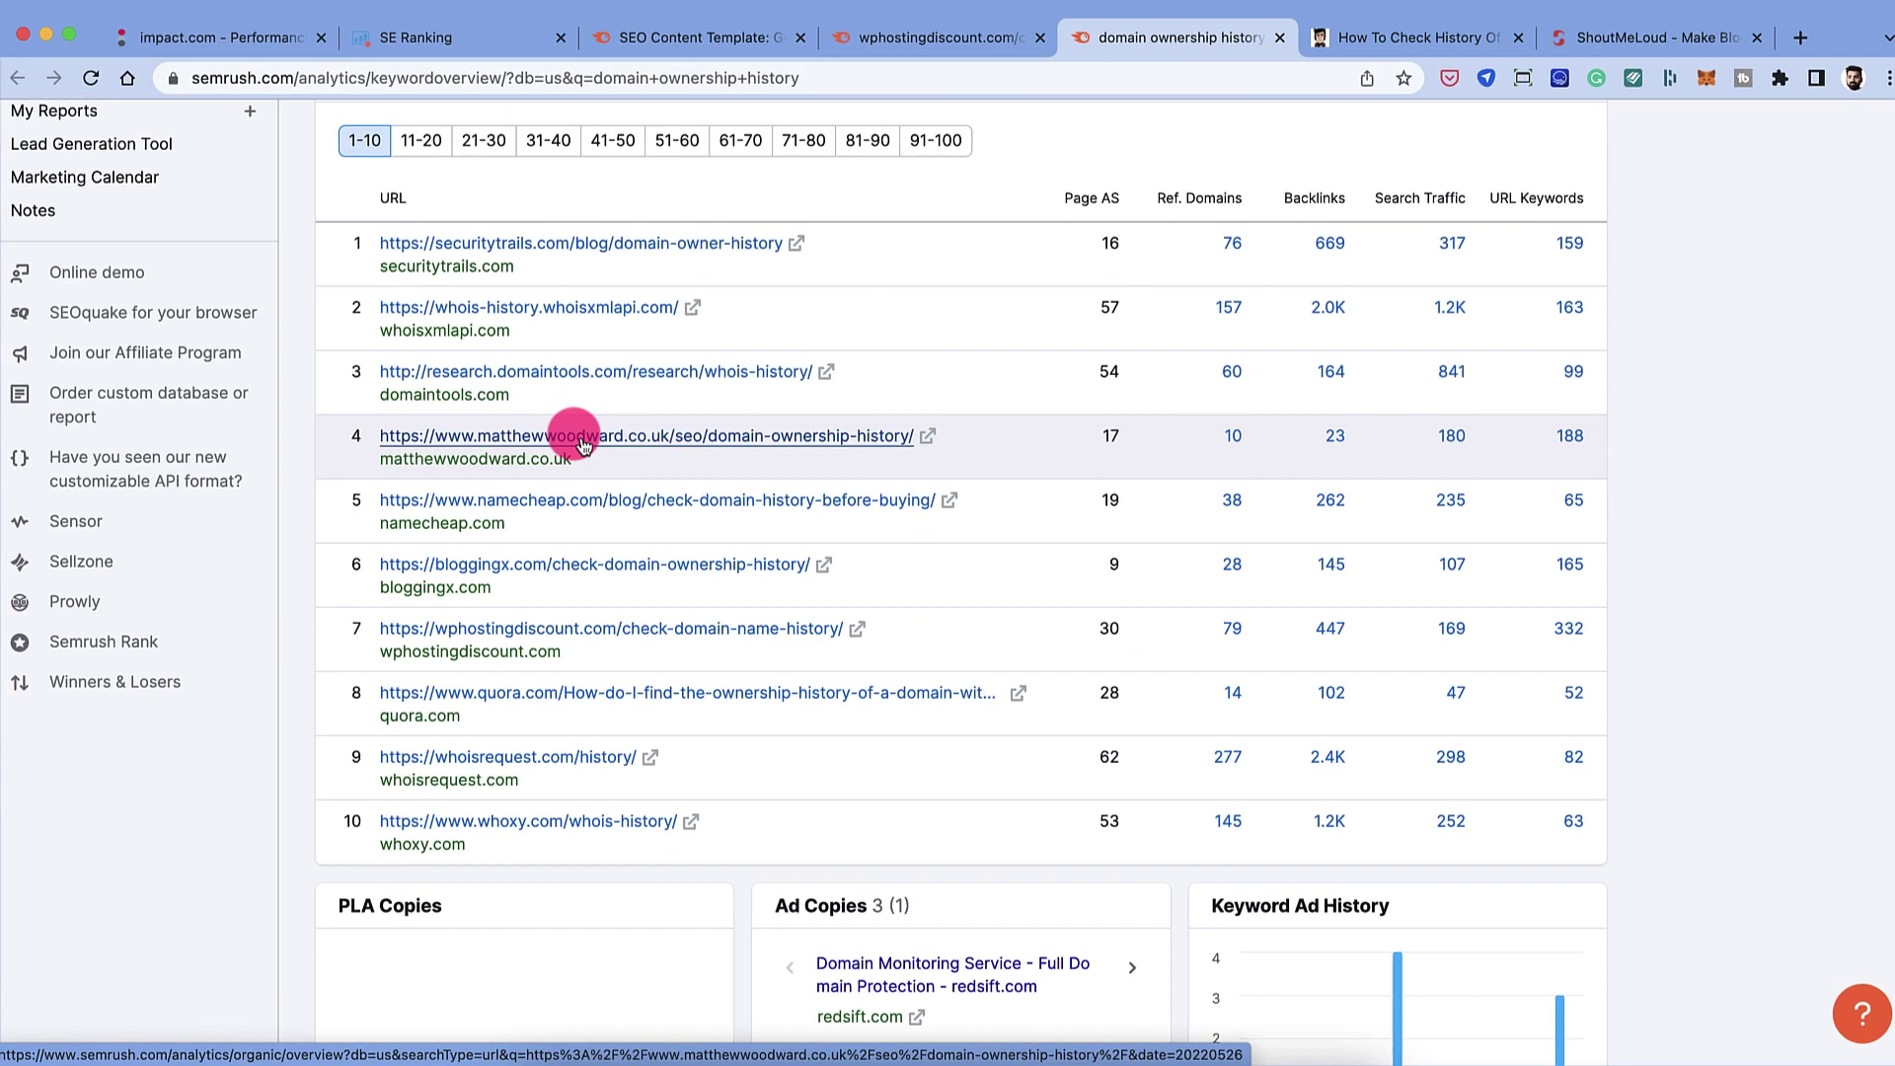
scroll(419, 384, "up", 8)
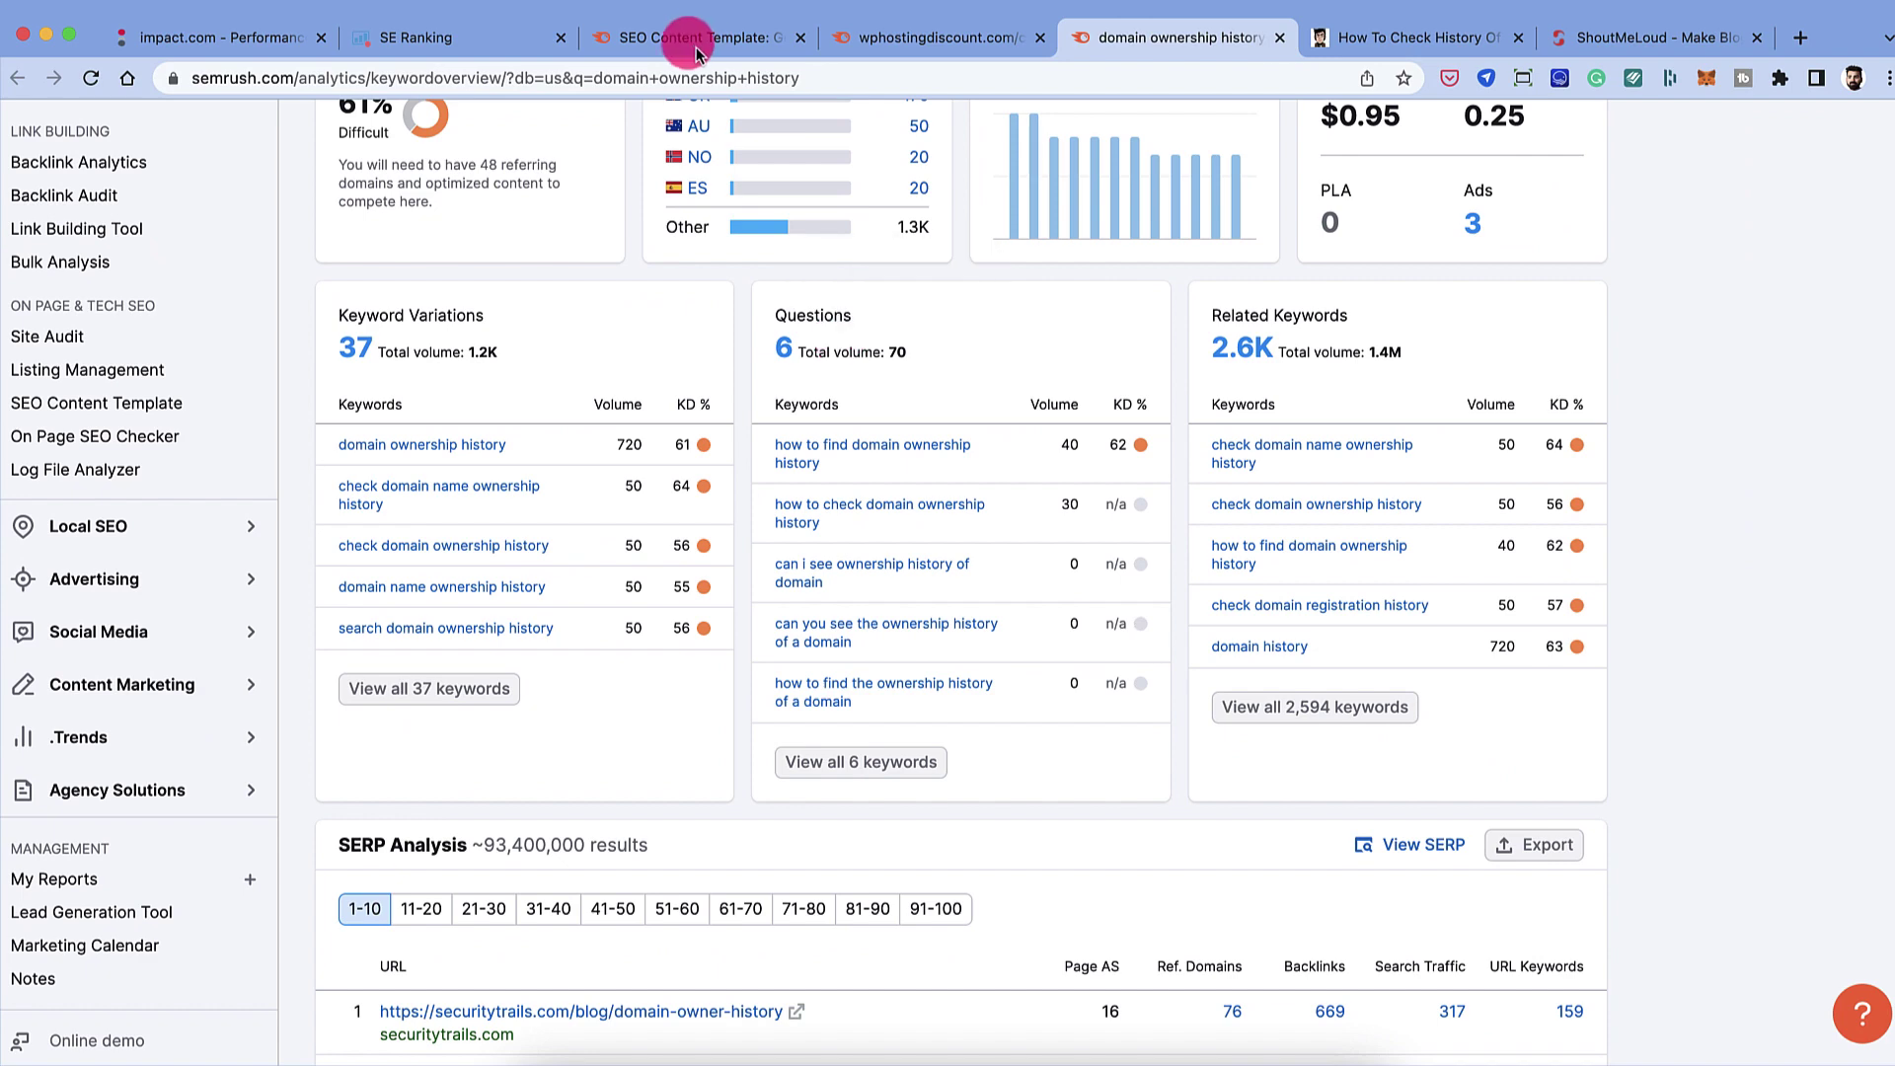
Step: Reload the SEO Content Template tool and enter 'domain ownership history' as the target keyword
left_click(696, 40)
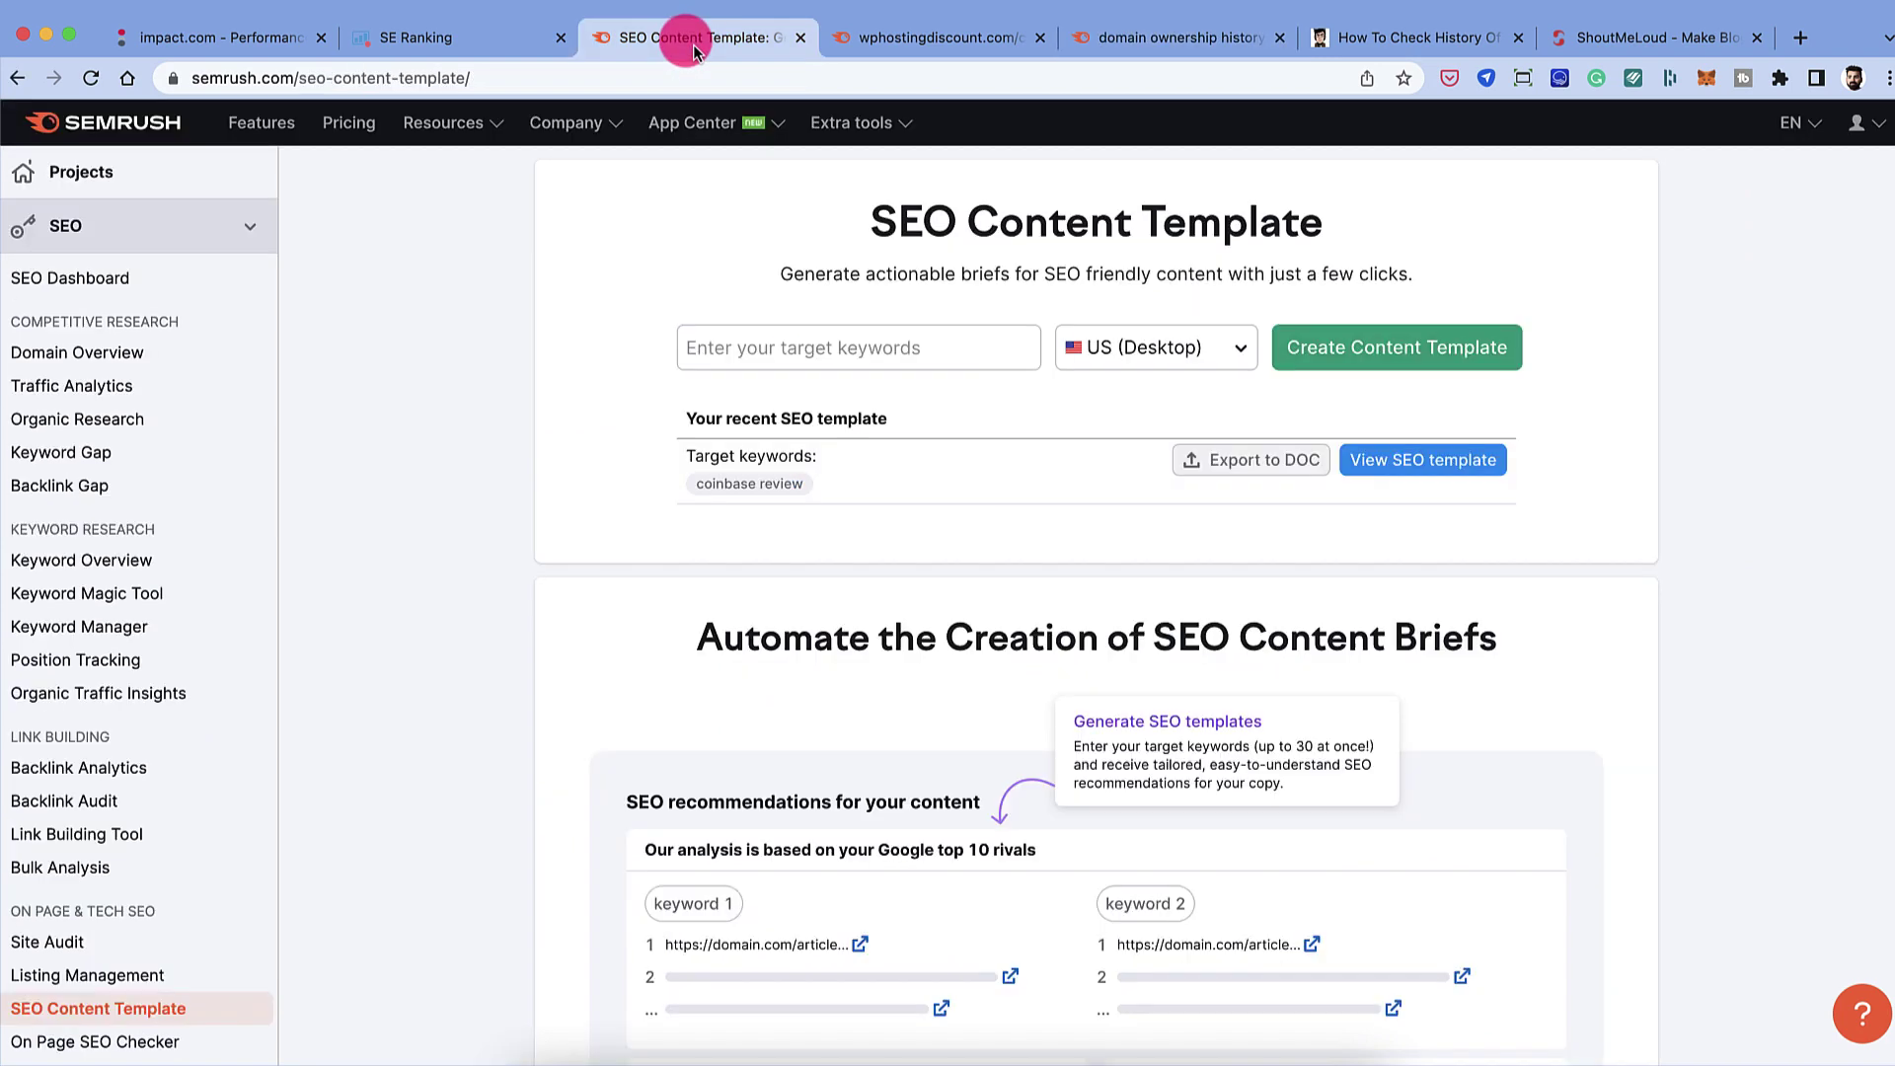
scroll(292, 665, "down", 3)
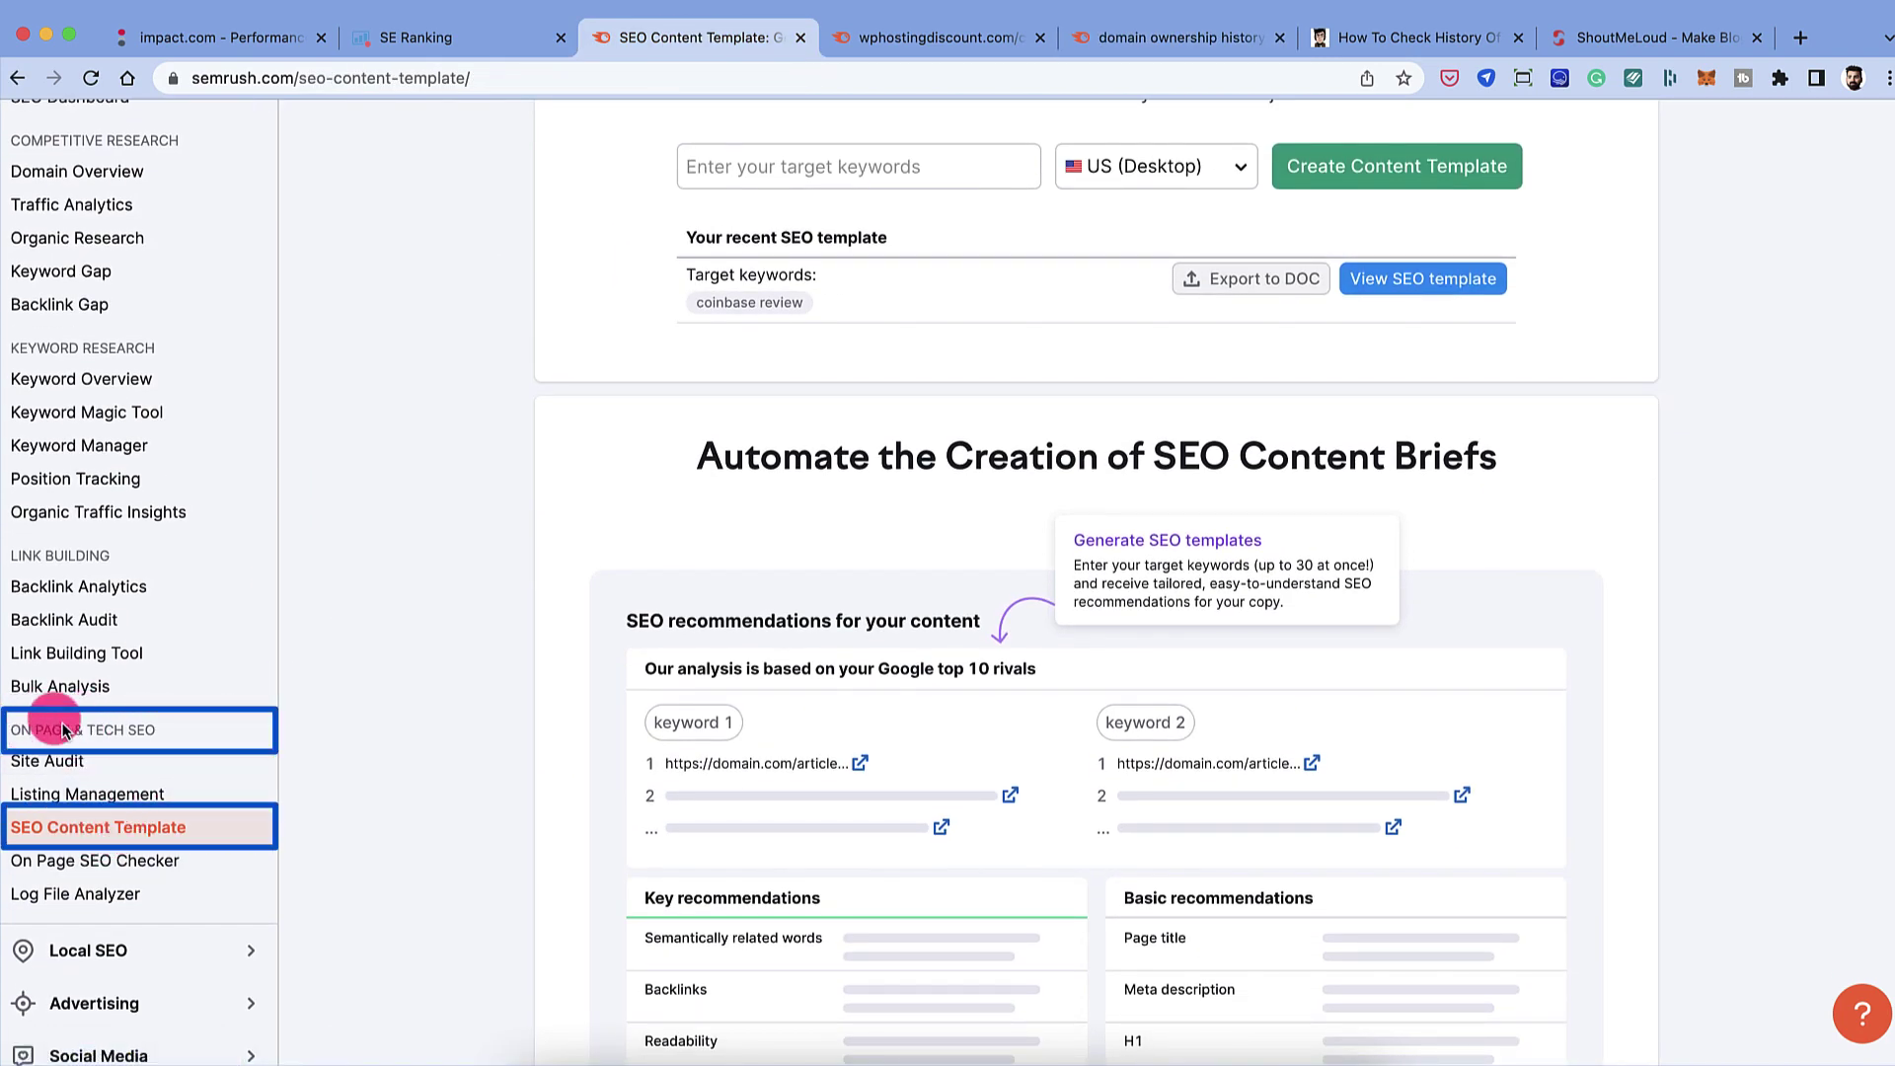
left_click(30, 828)
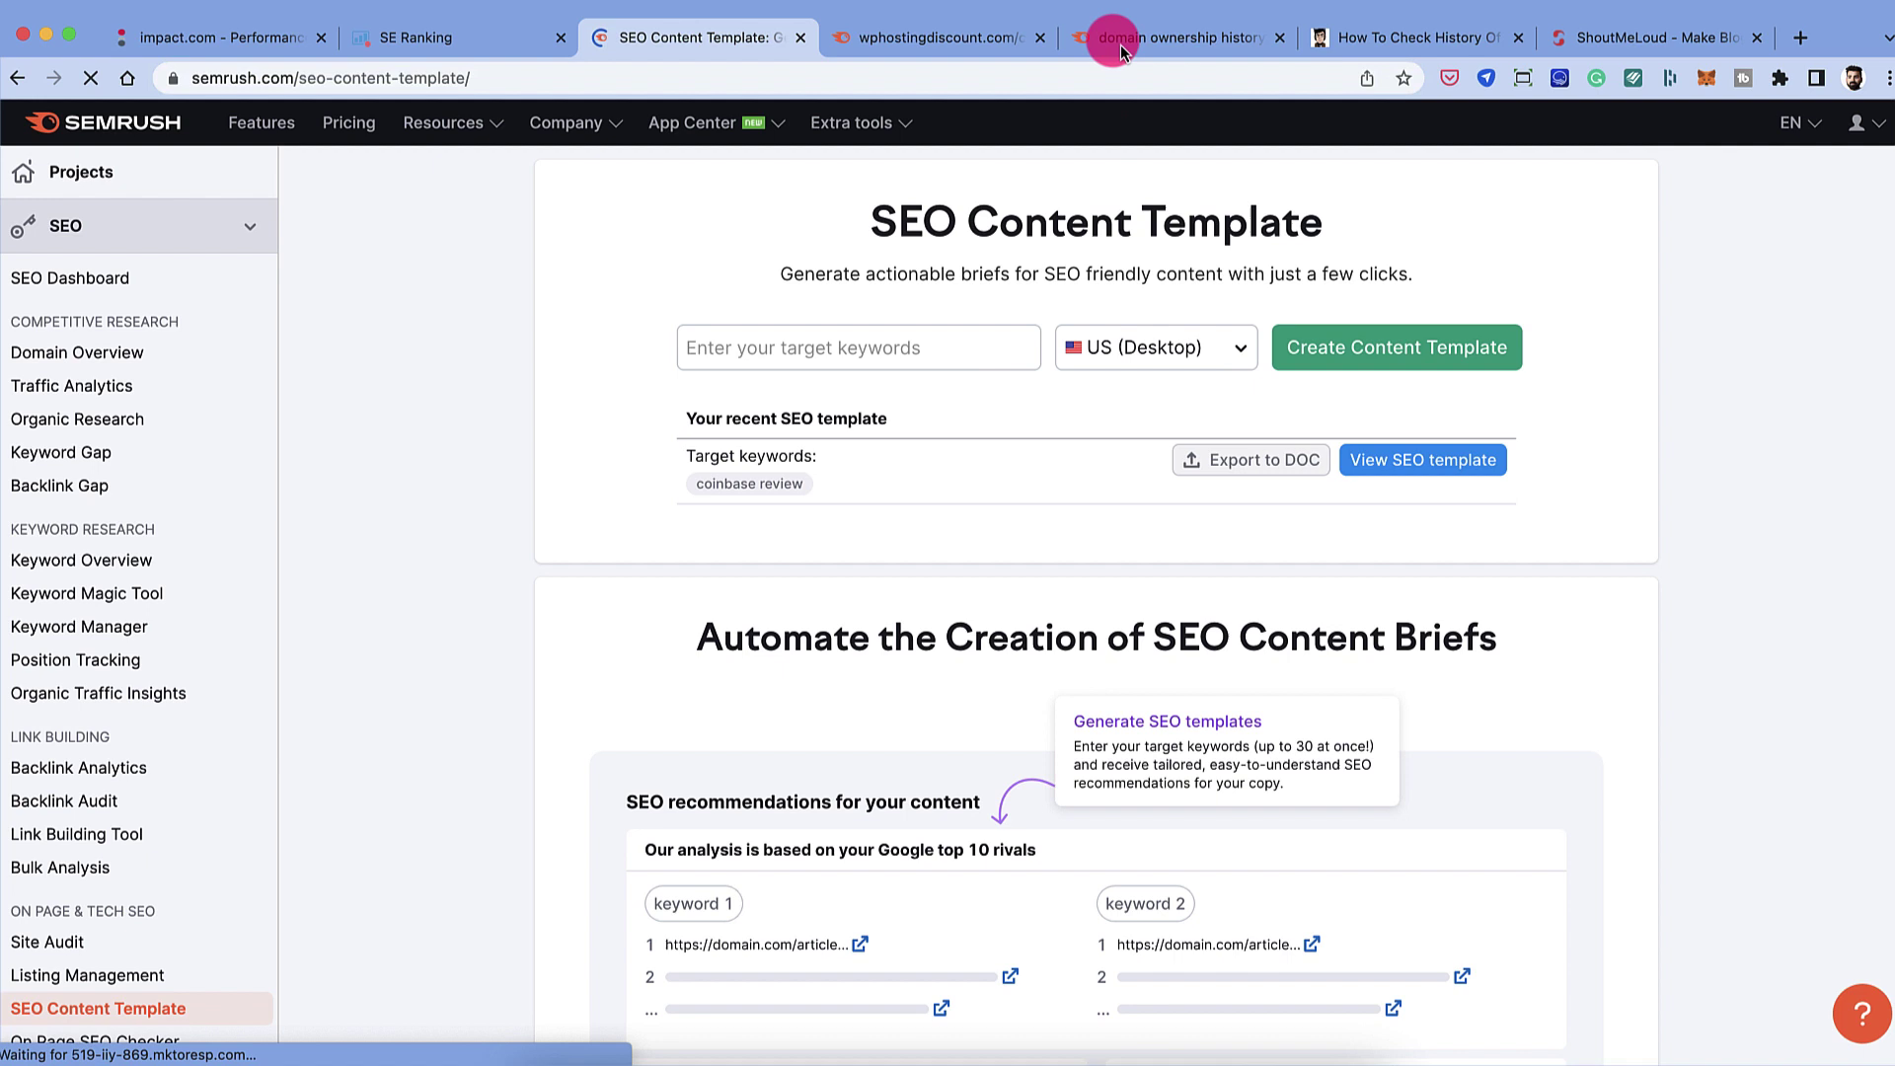
left_click(864, 353)
type("omain ownership history")
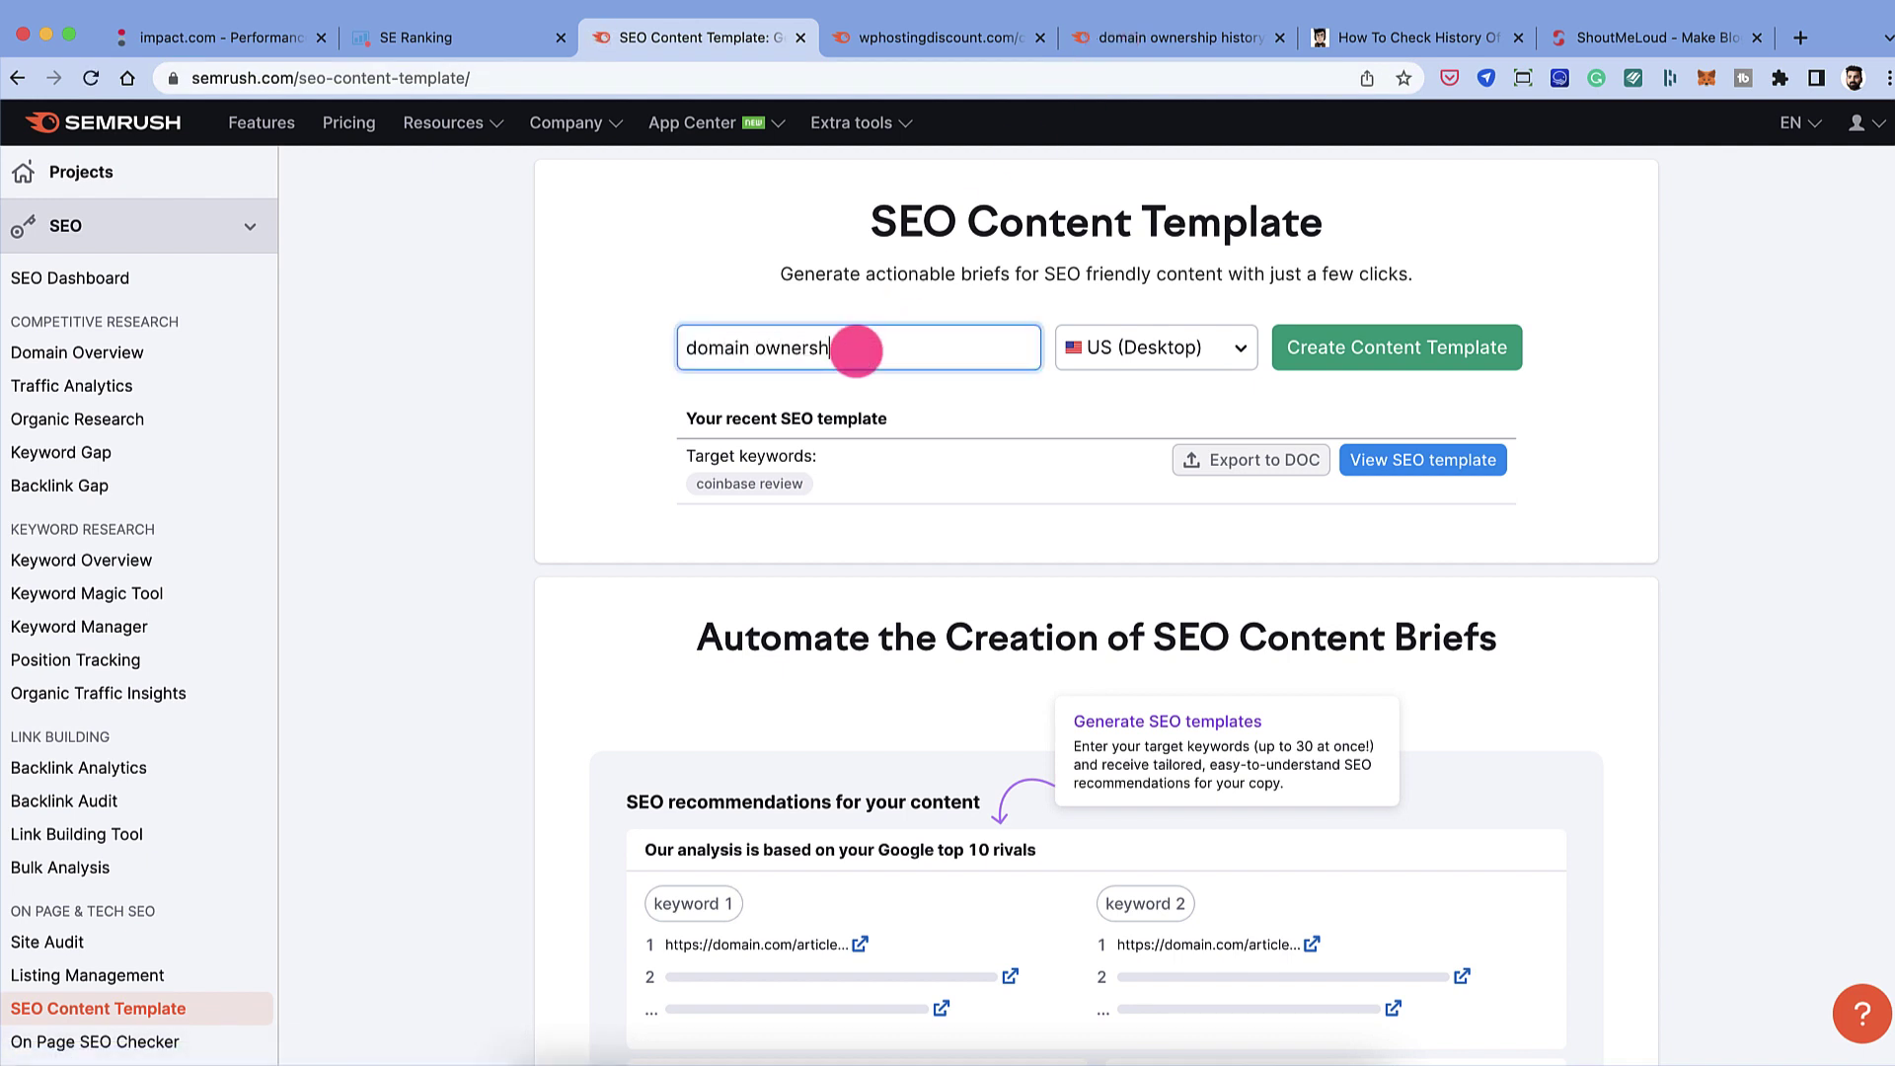
Step: Confirm US (Desktop) as the location, glance at the blog post, and return to the template
left_click(1137, 347)
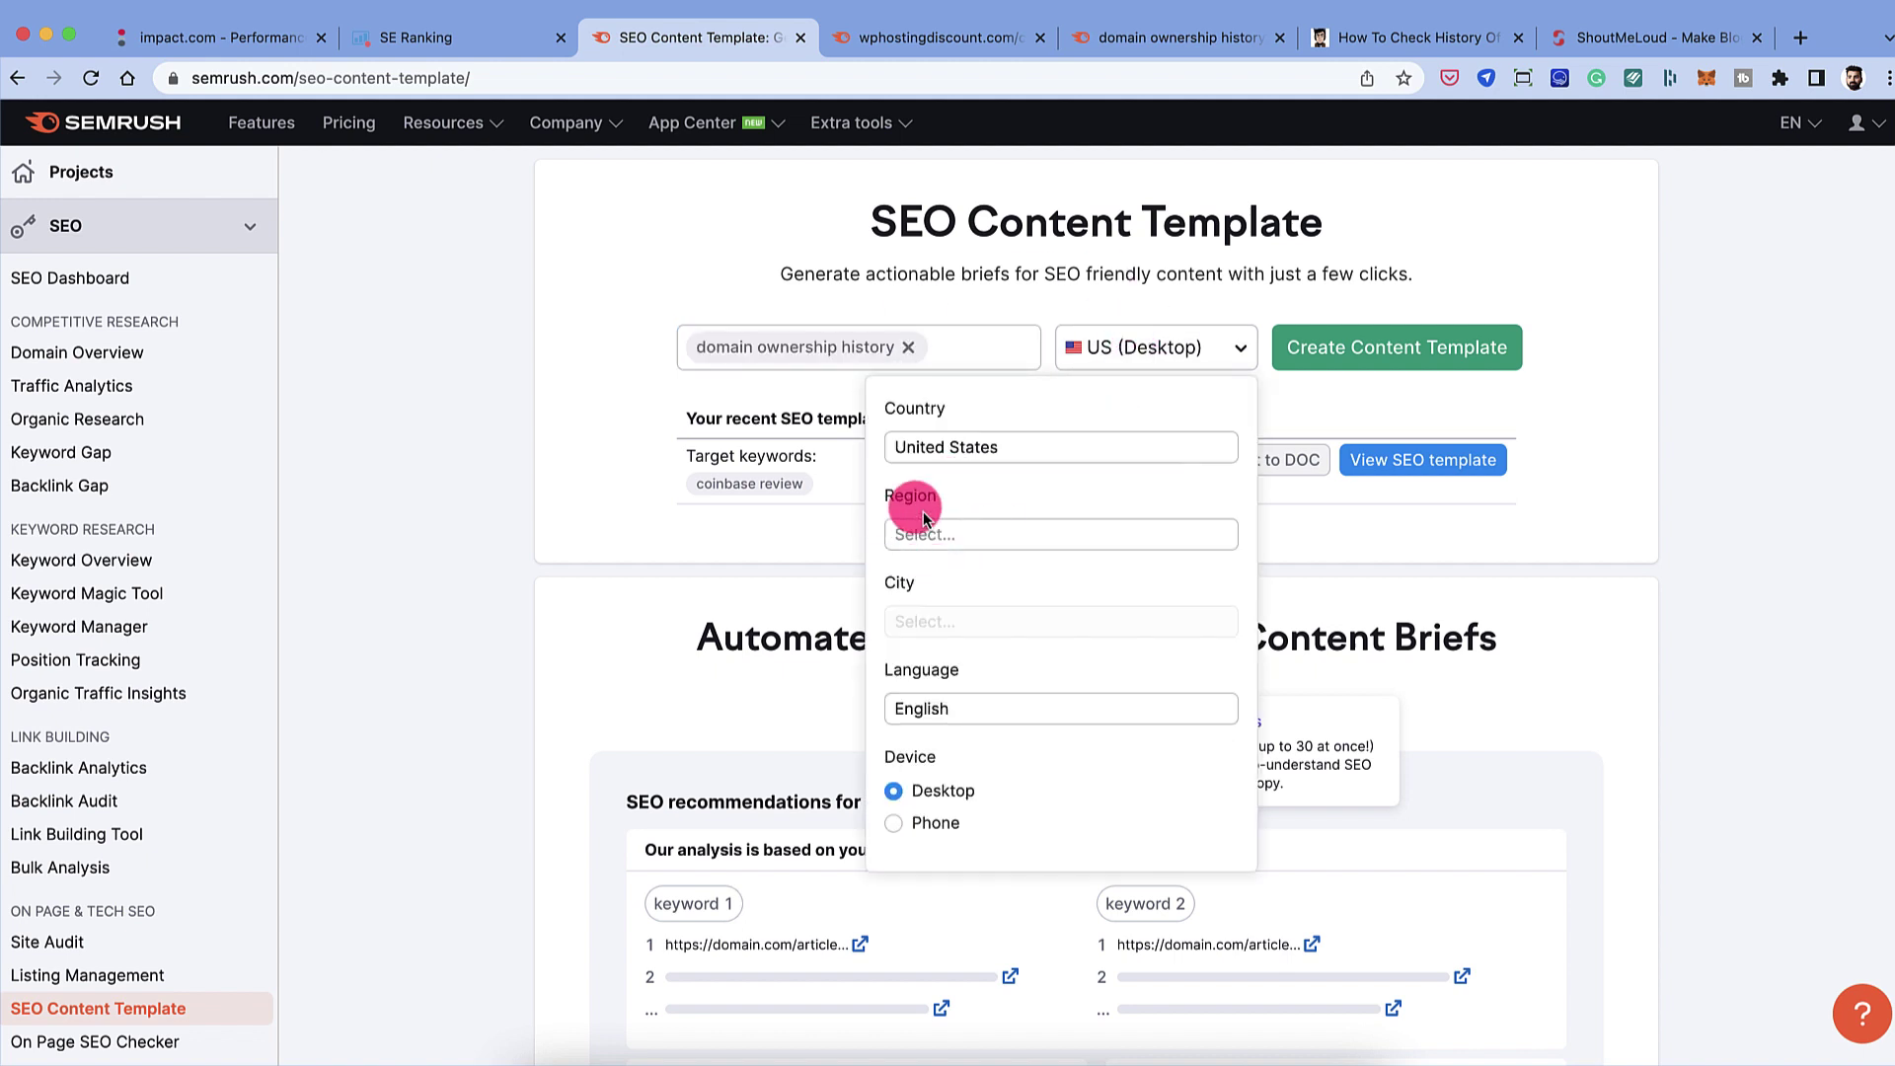
left_click(638, 428)
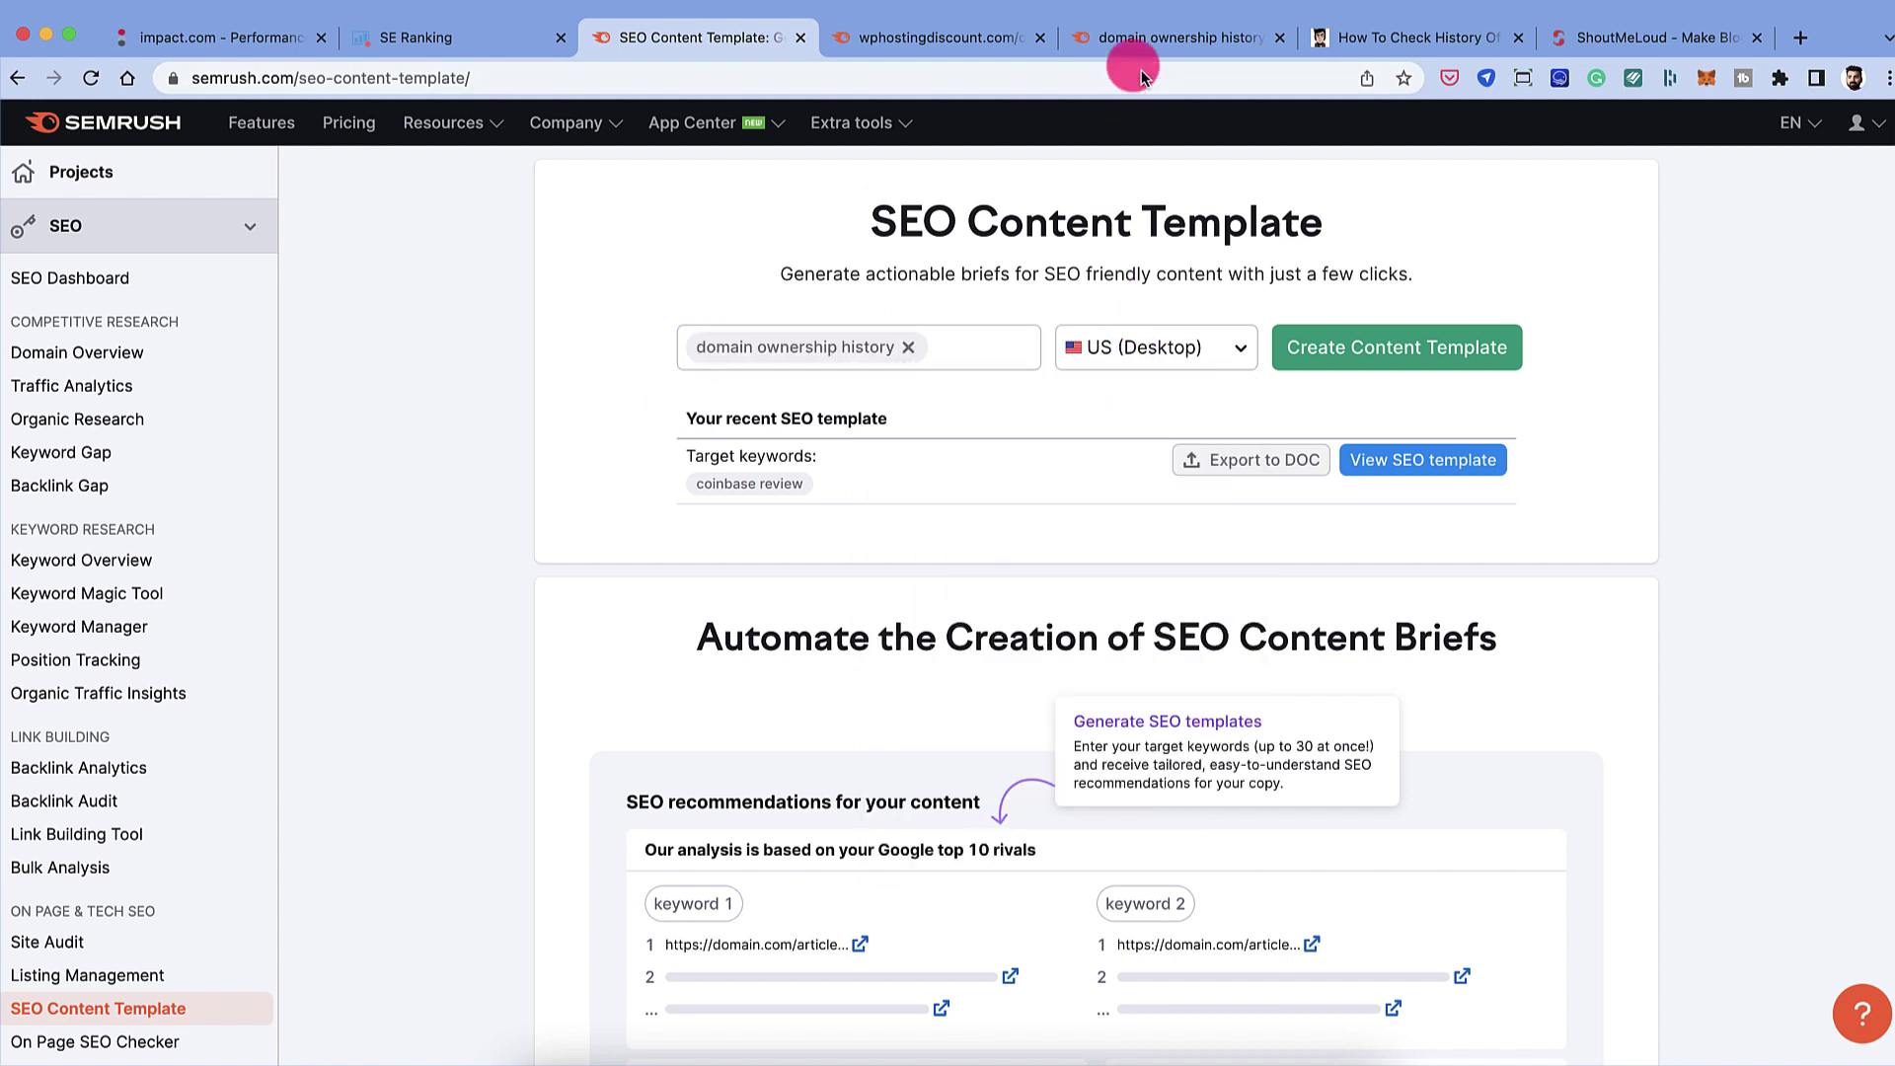
left_click(1364, 41)
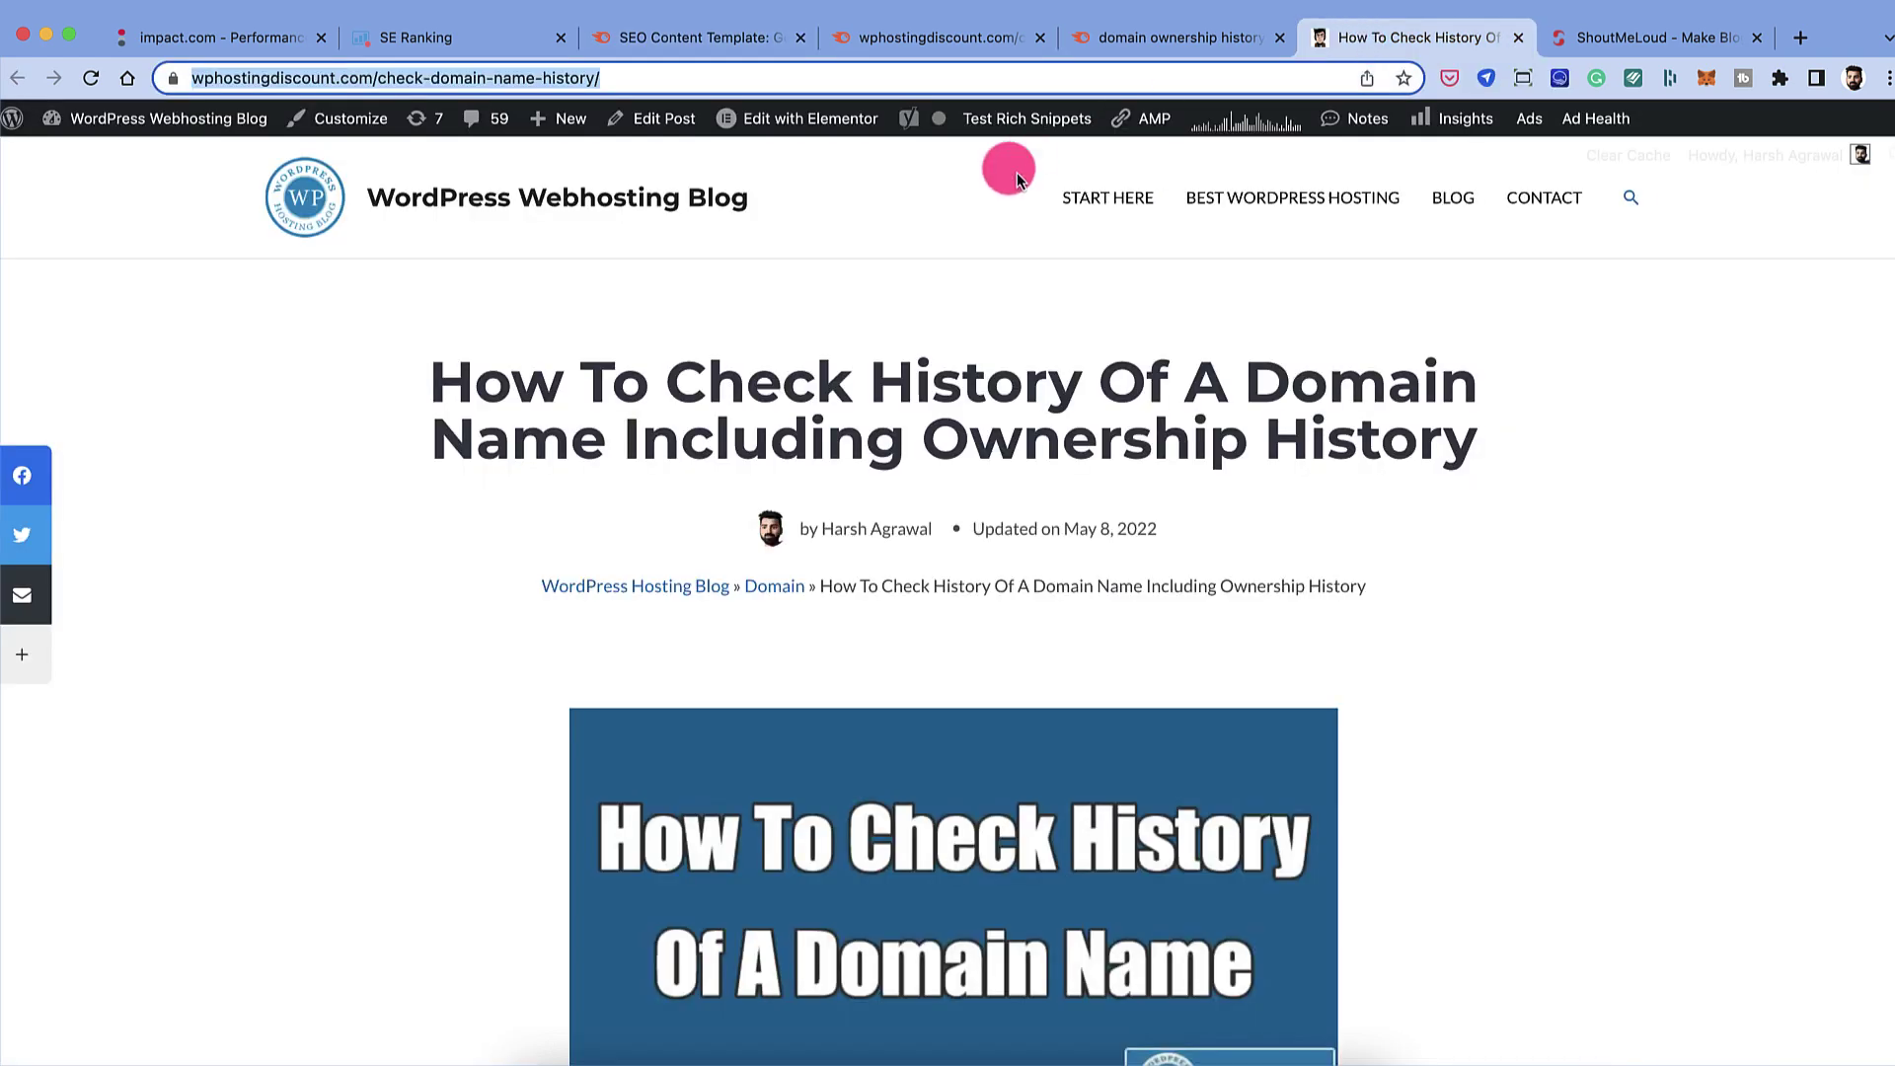
left_click(671, 39)
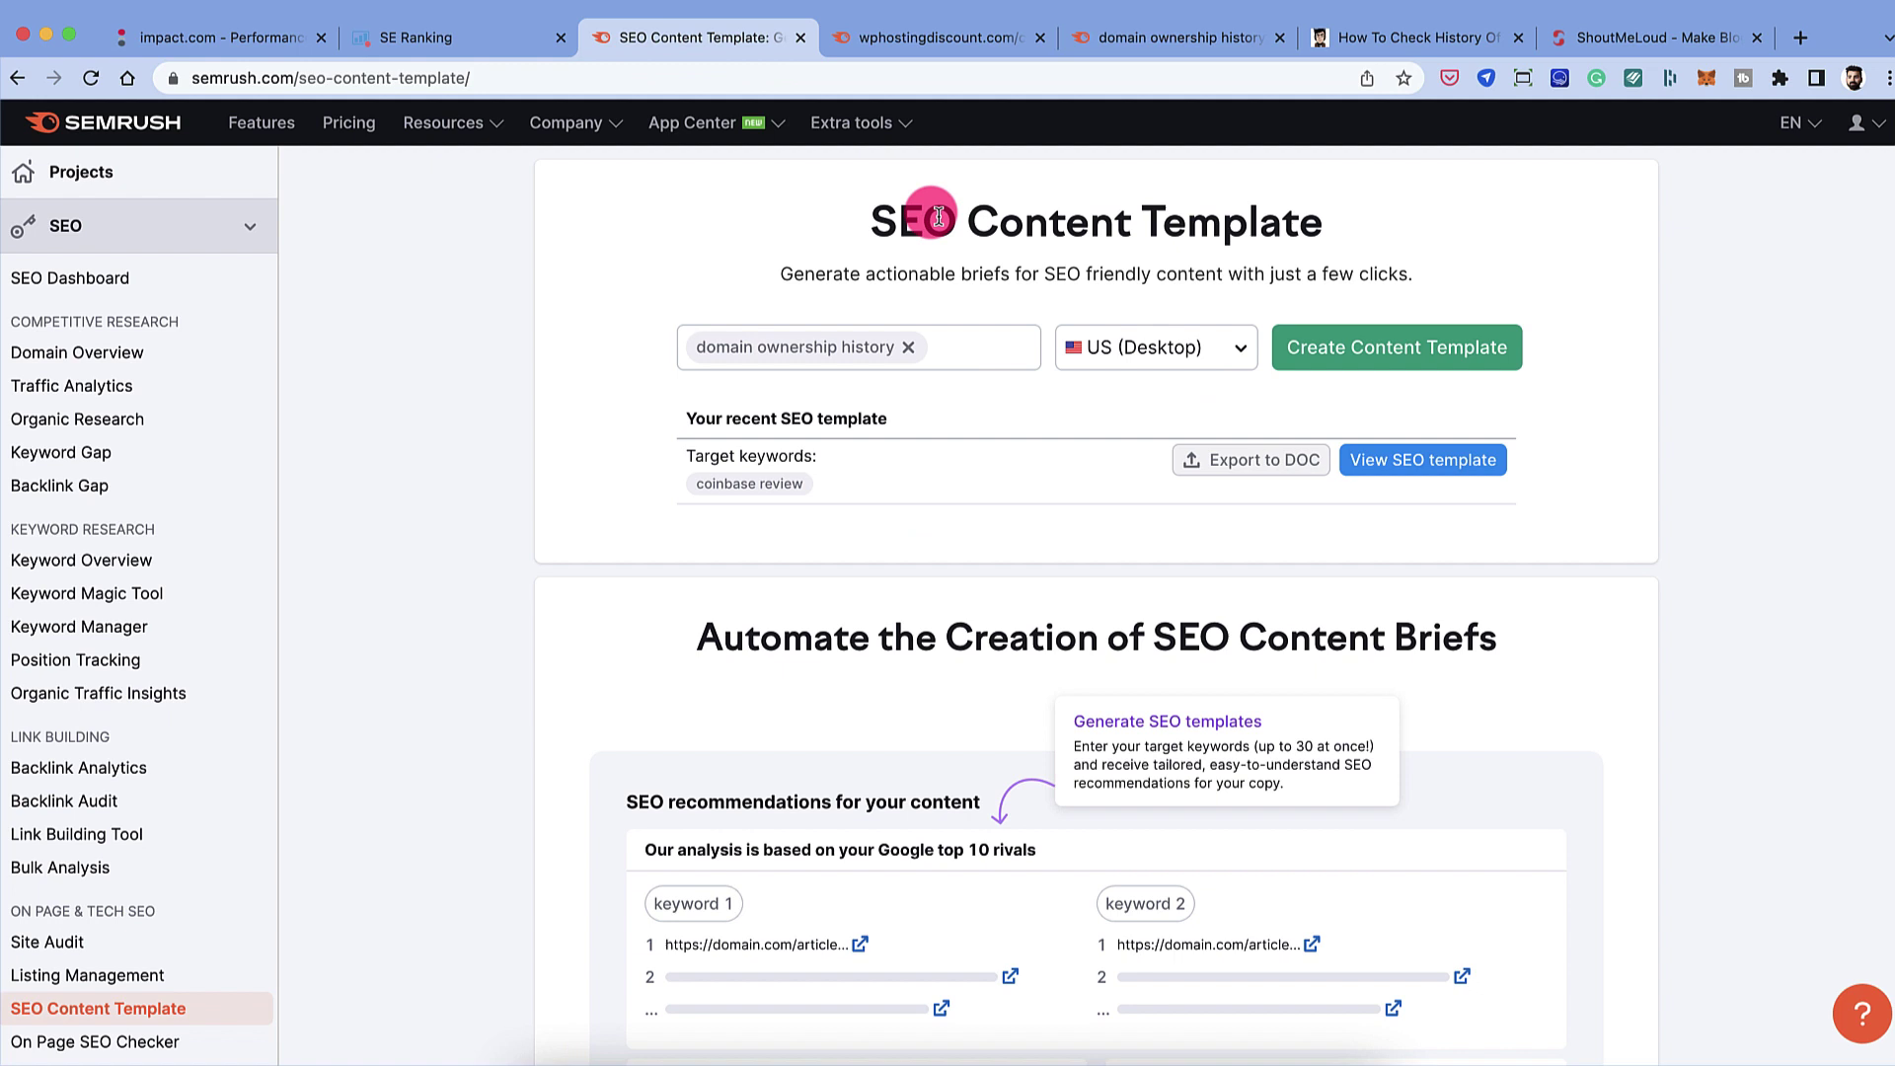
Step: Create the content template and wait while Semrush analyses the top 10 rivals
left_click(1342, 354)
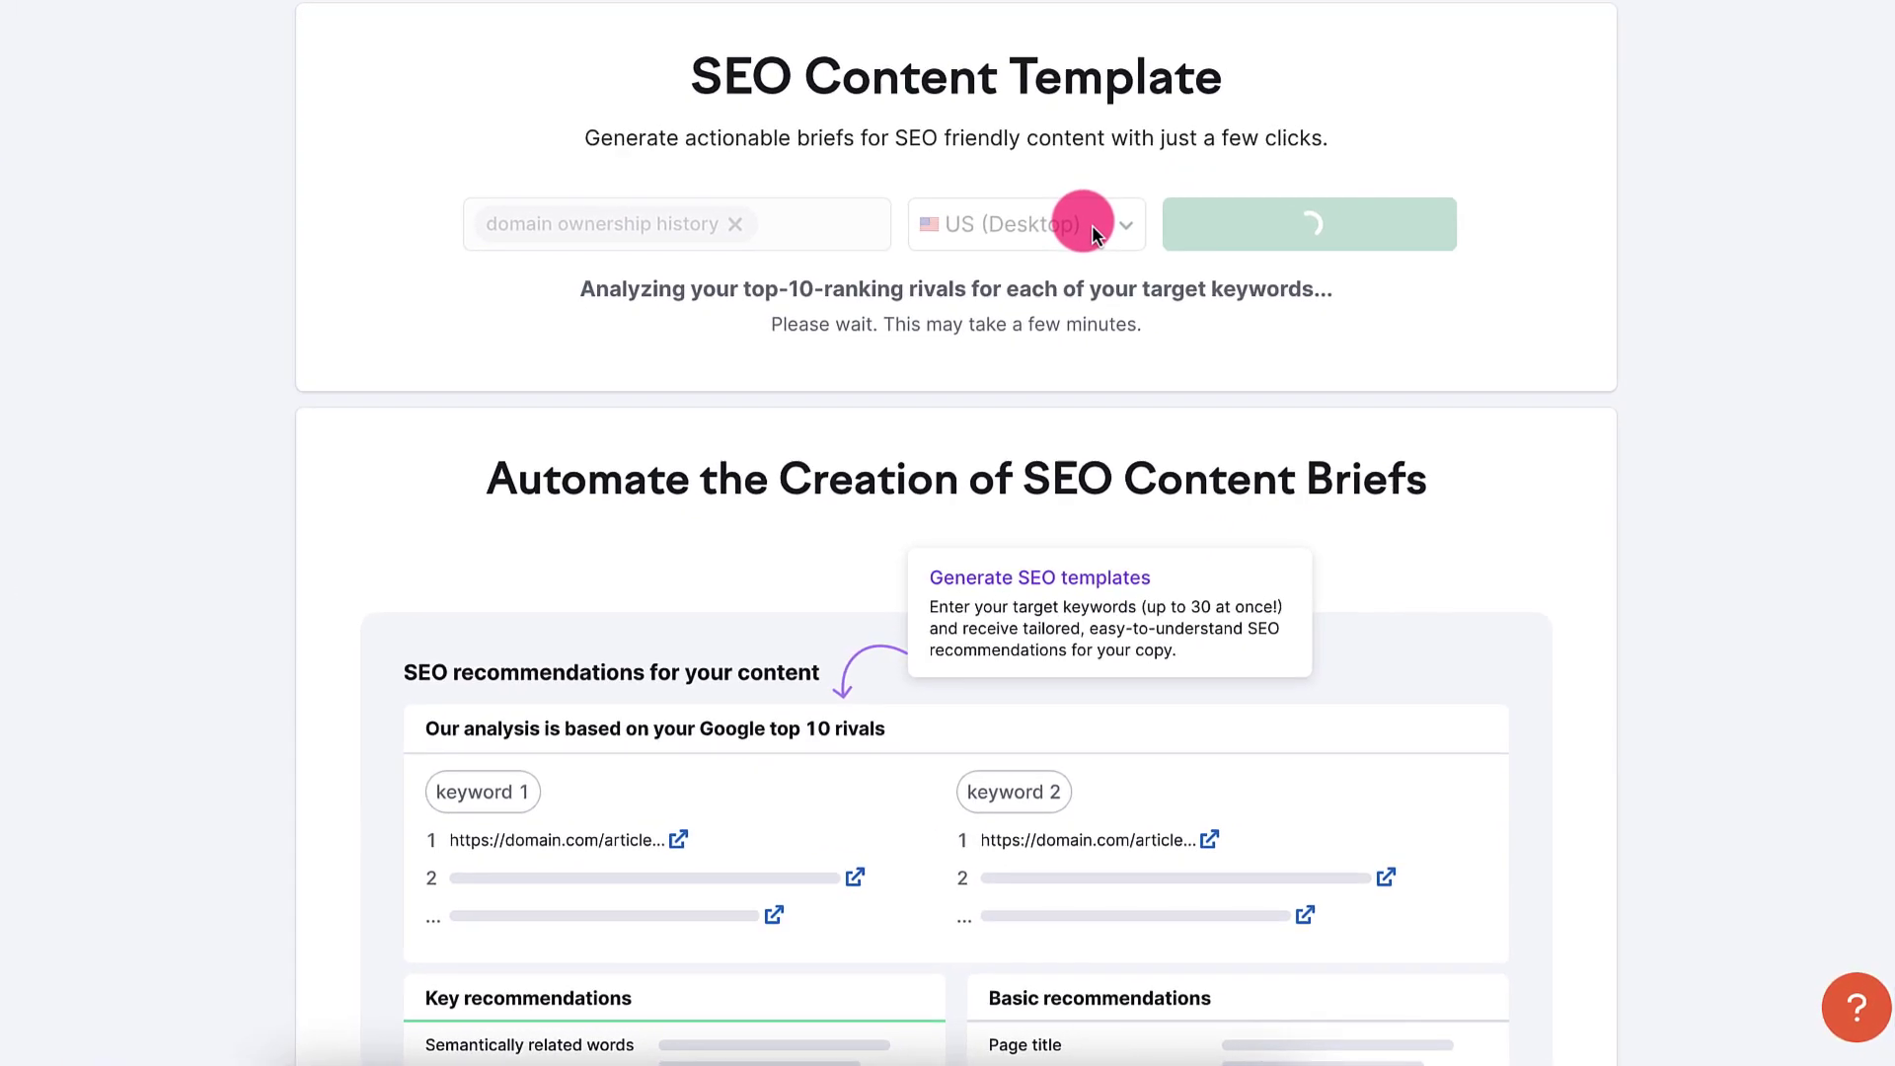
scroll(944, 186, "down", 4)
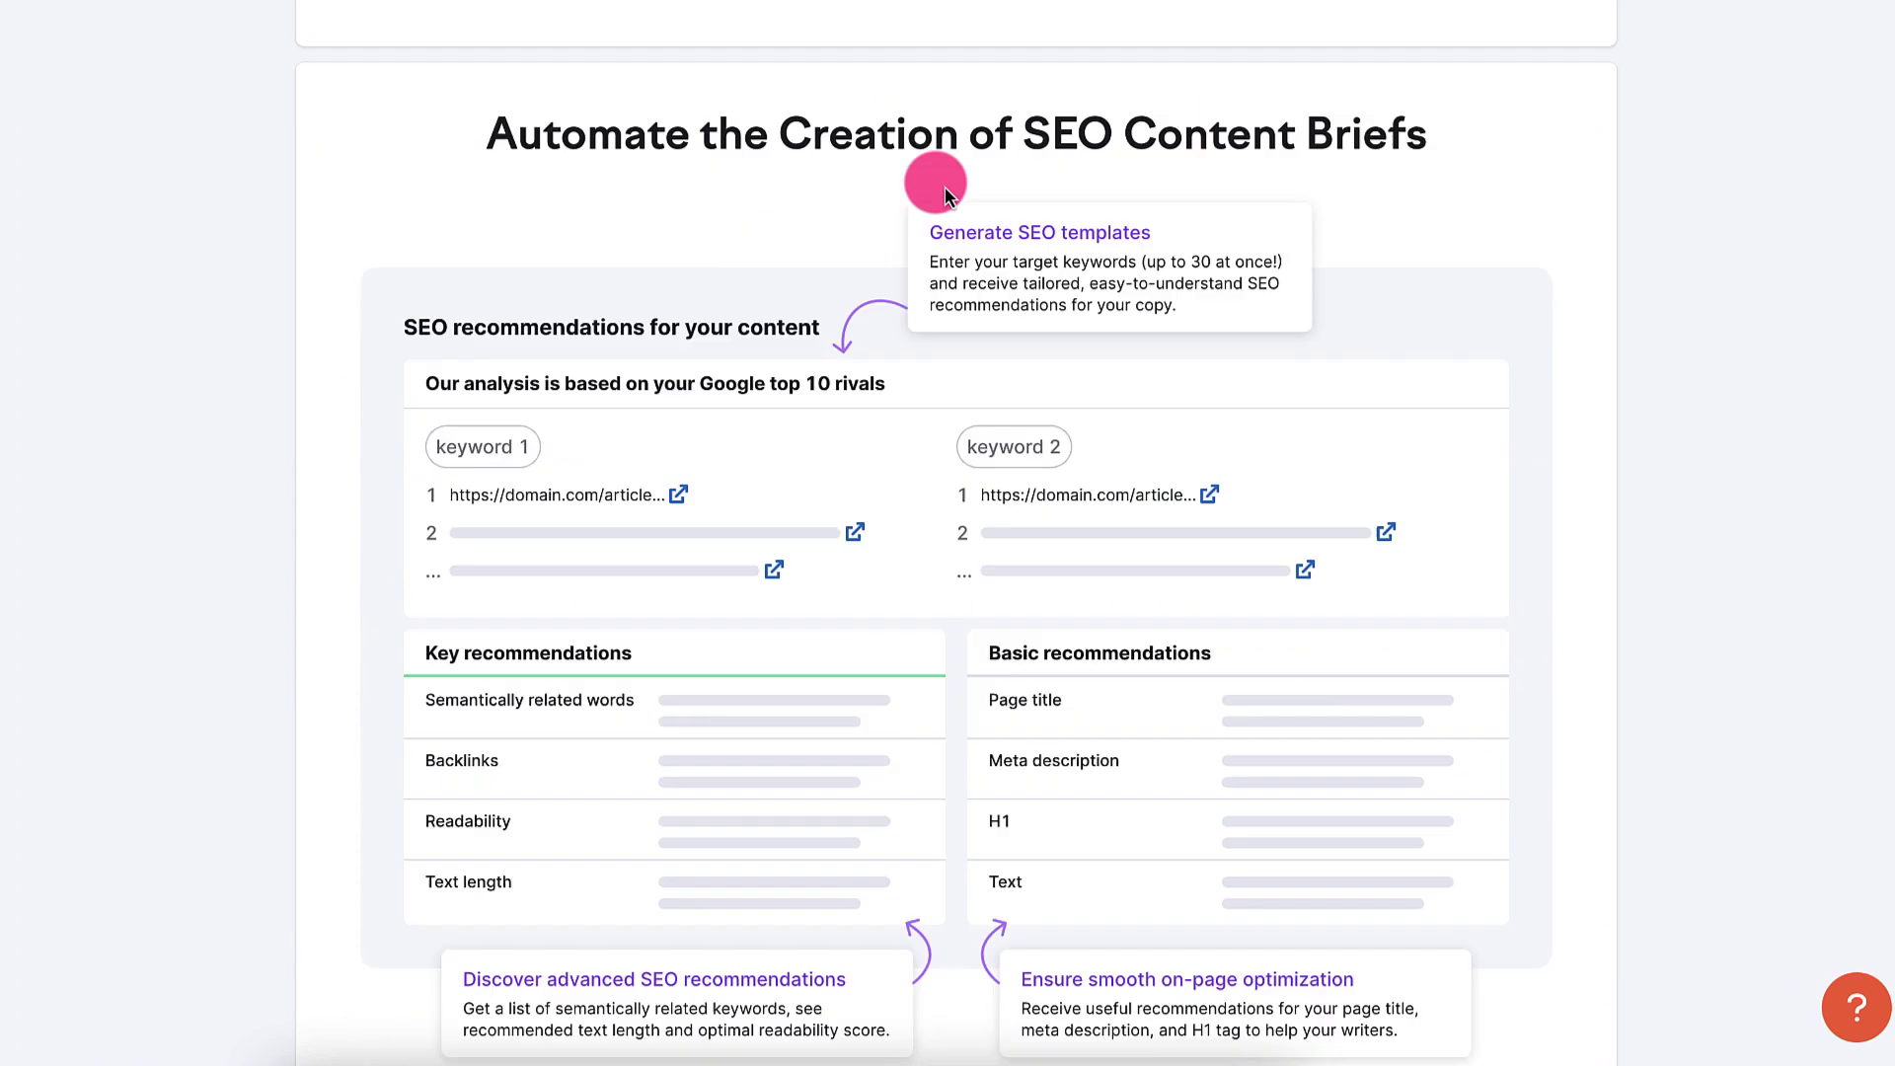
scroll(720, 273, "down", 1)
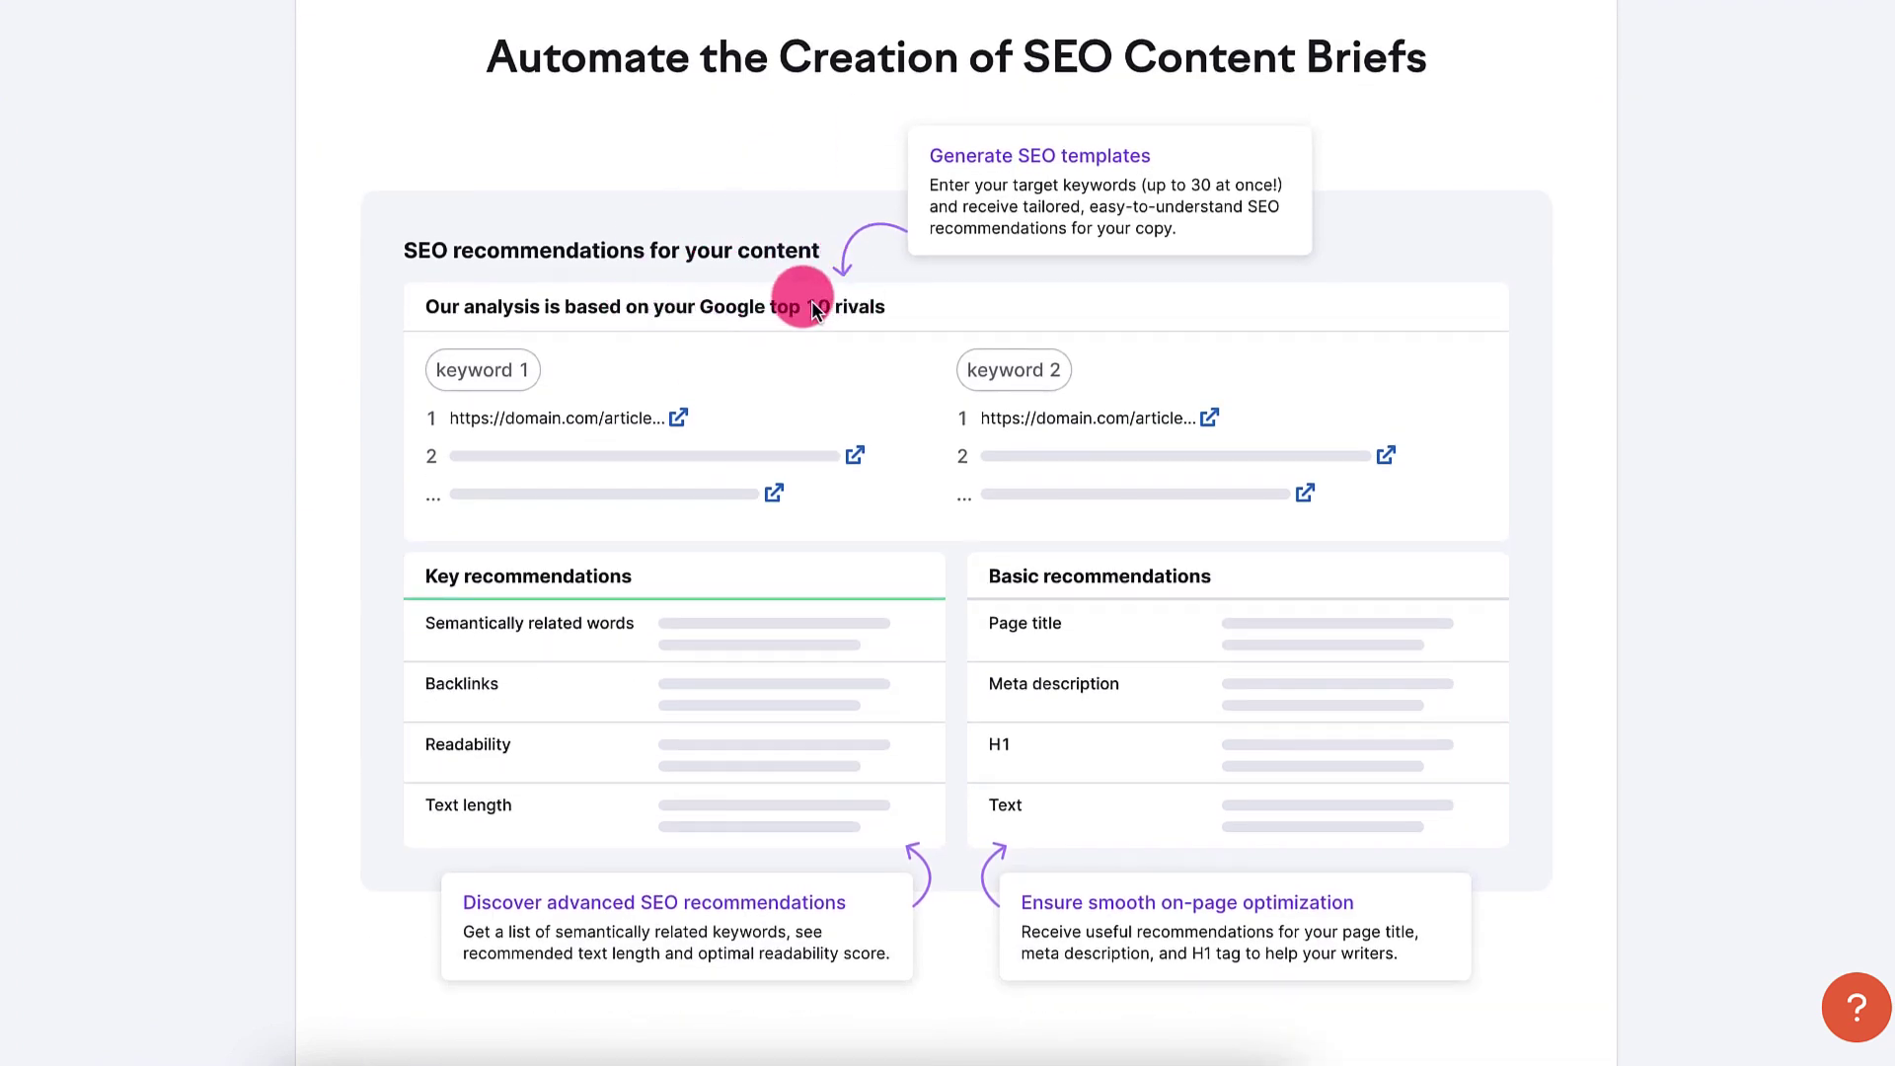
scroll(764, 422, "down", 2)
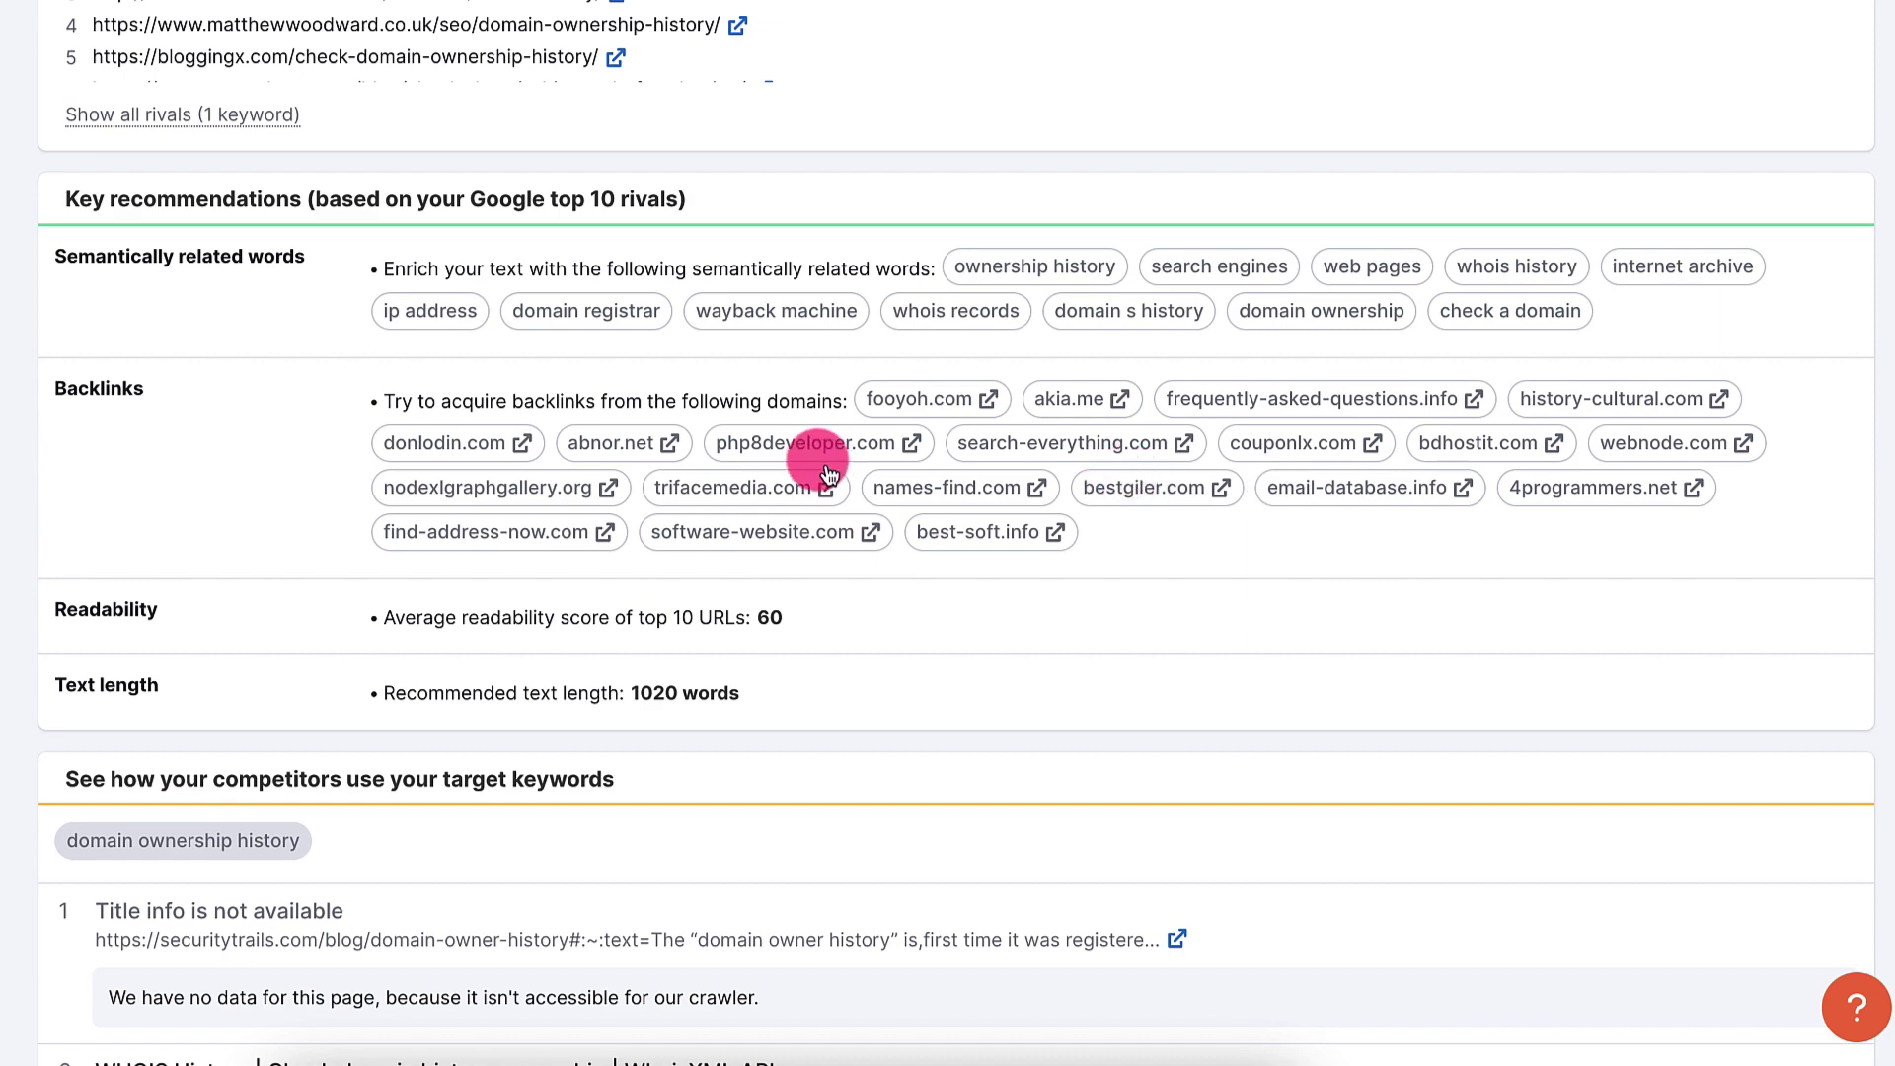
Step: Review the related words, backlink domains, readability score 60 and 1020-word length target
scroll(830, 474, "down", 1)
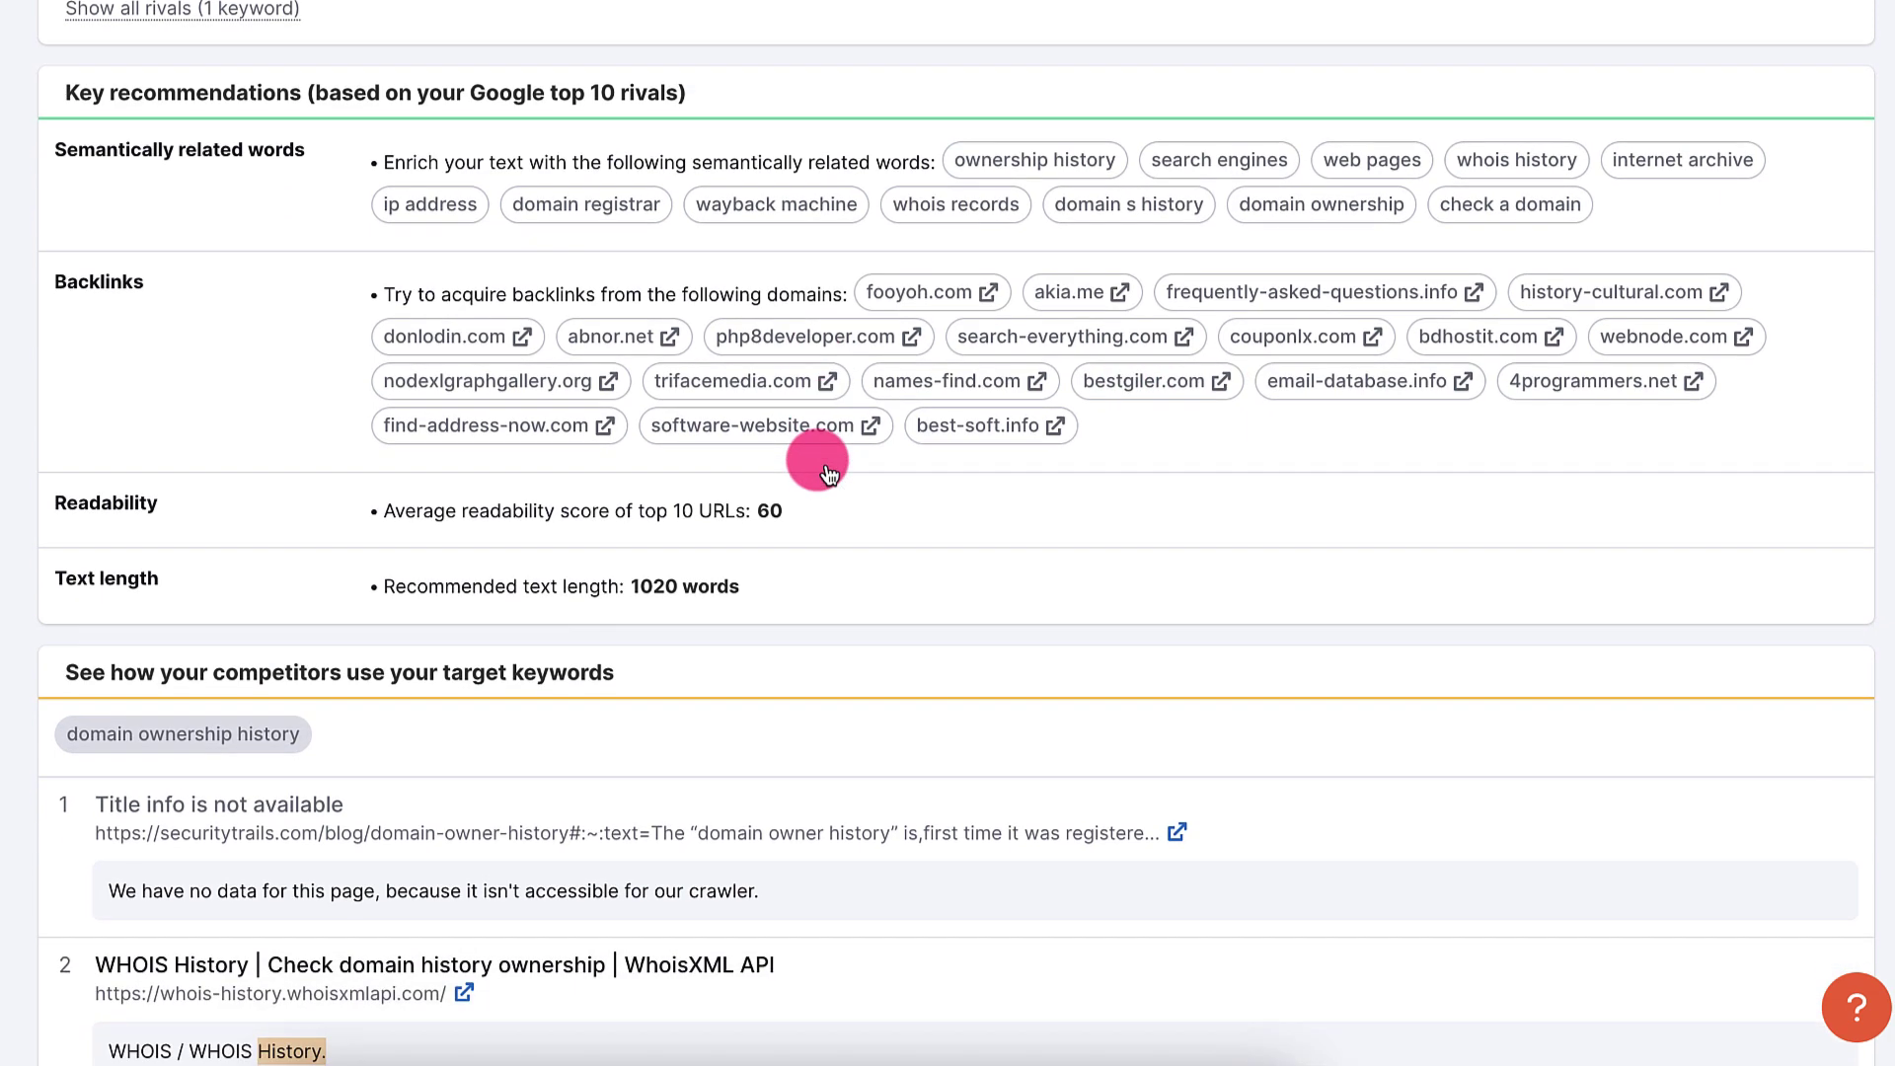
left_click_drag(527, 509, 859, 504)
left_click(645, 508)
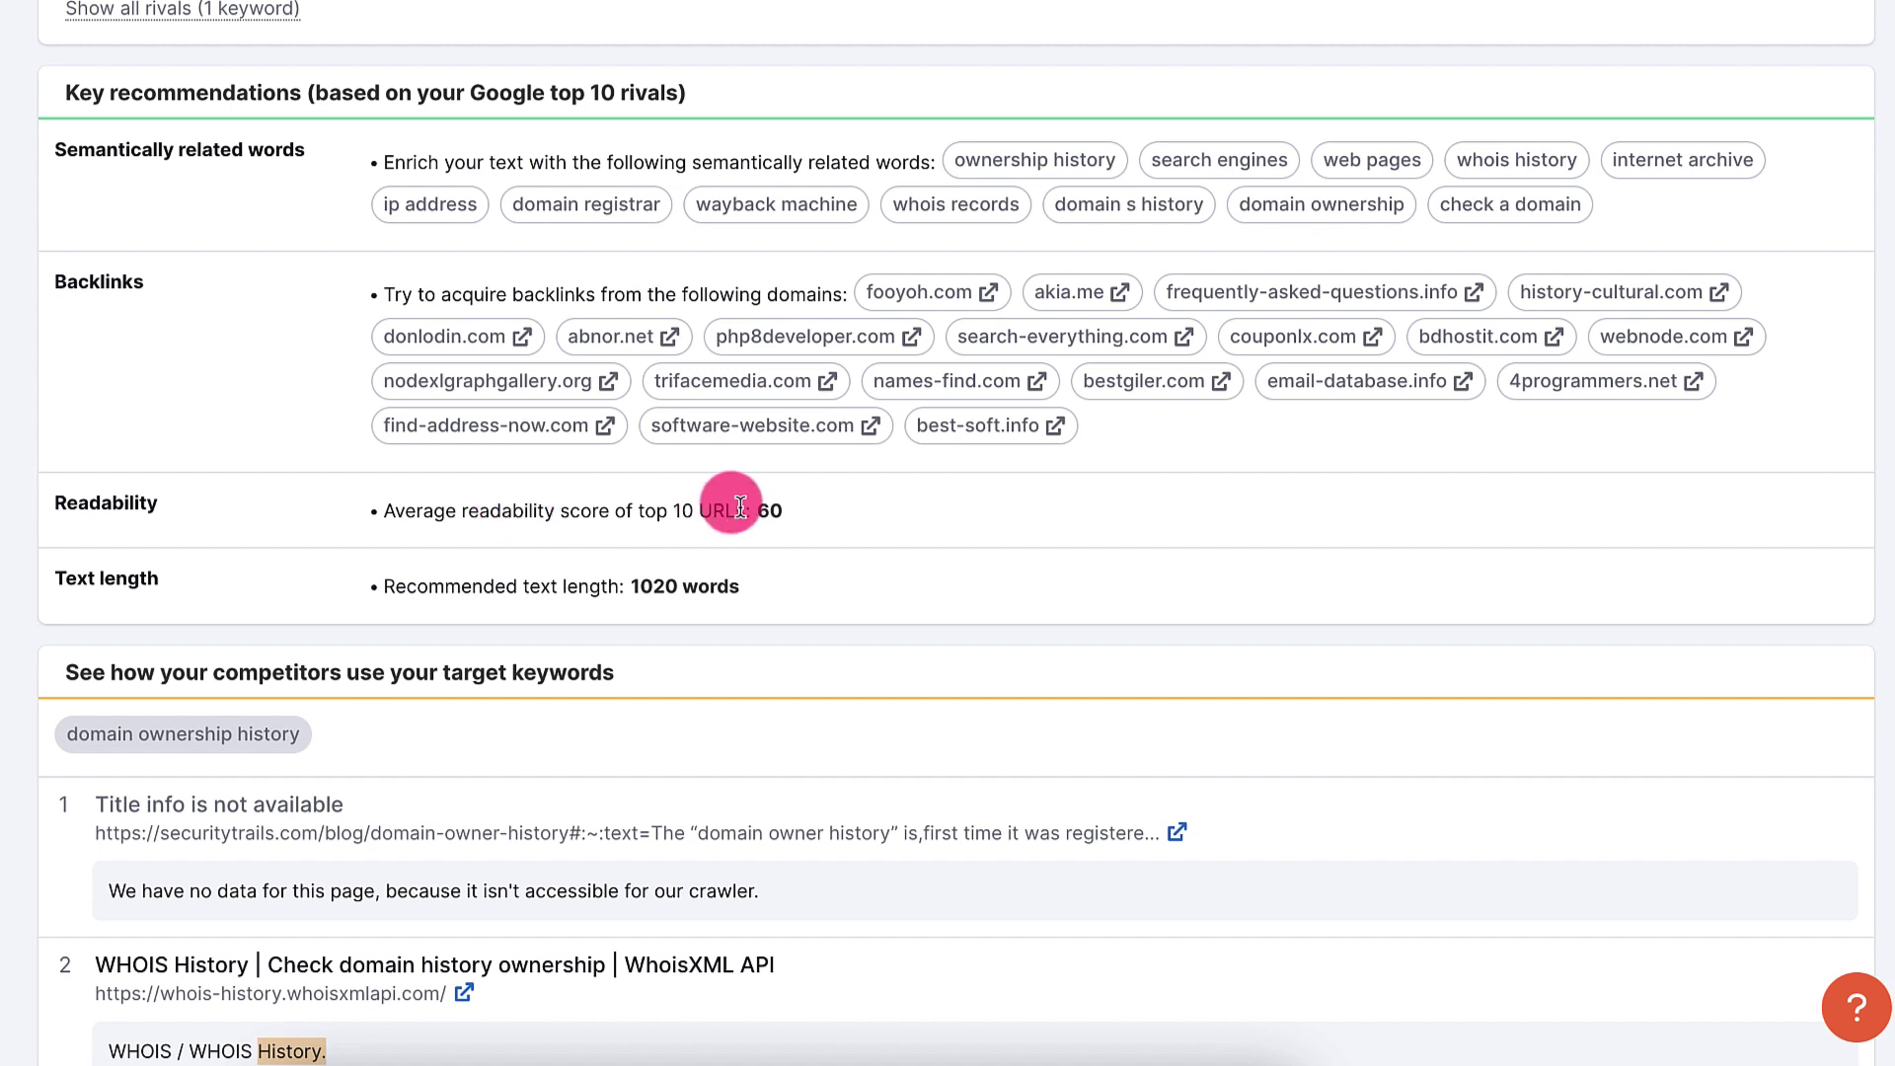
scroll(691, 498, "down", 1)
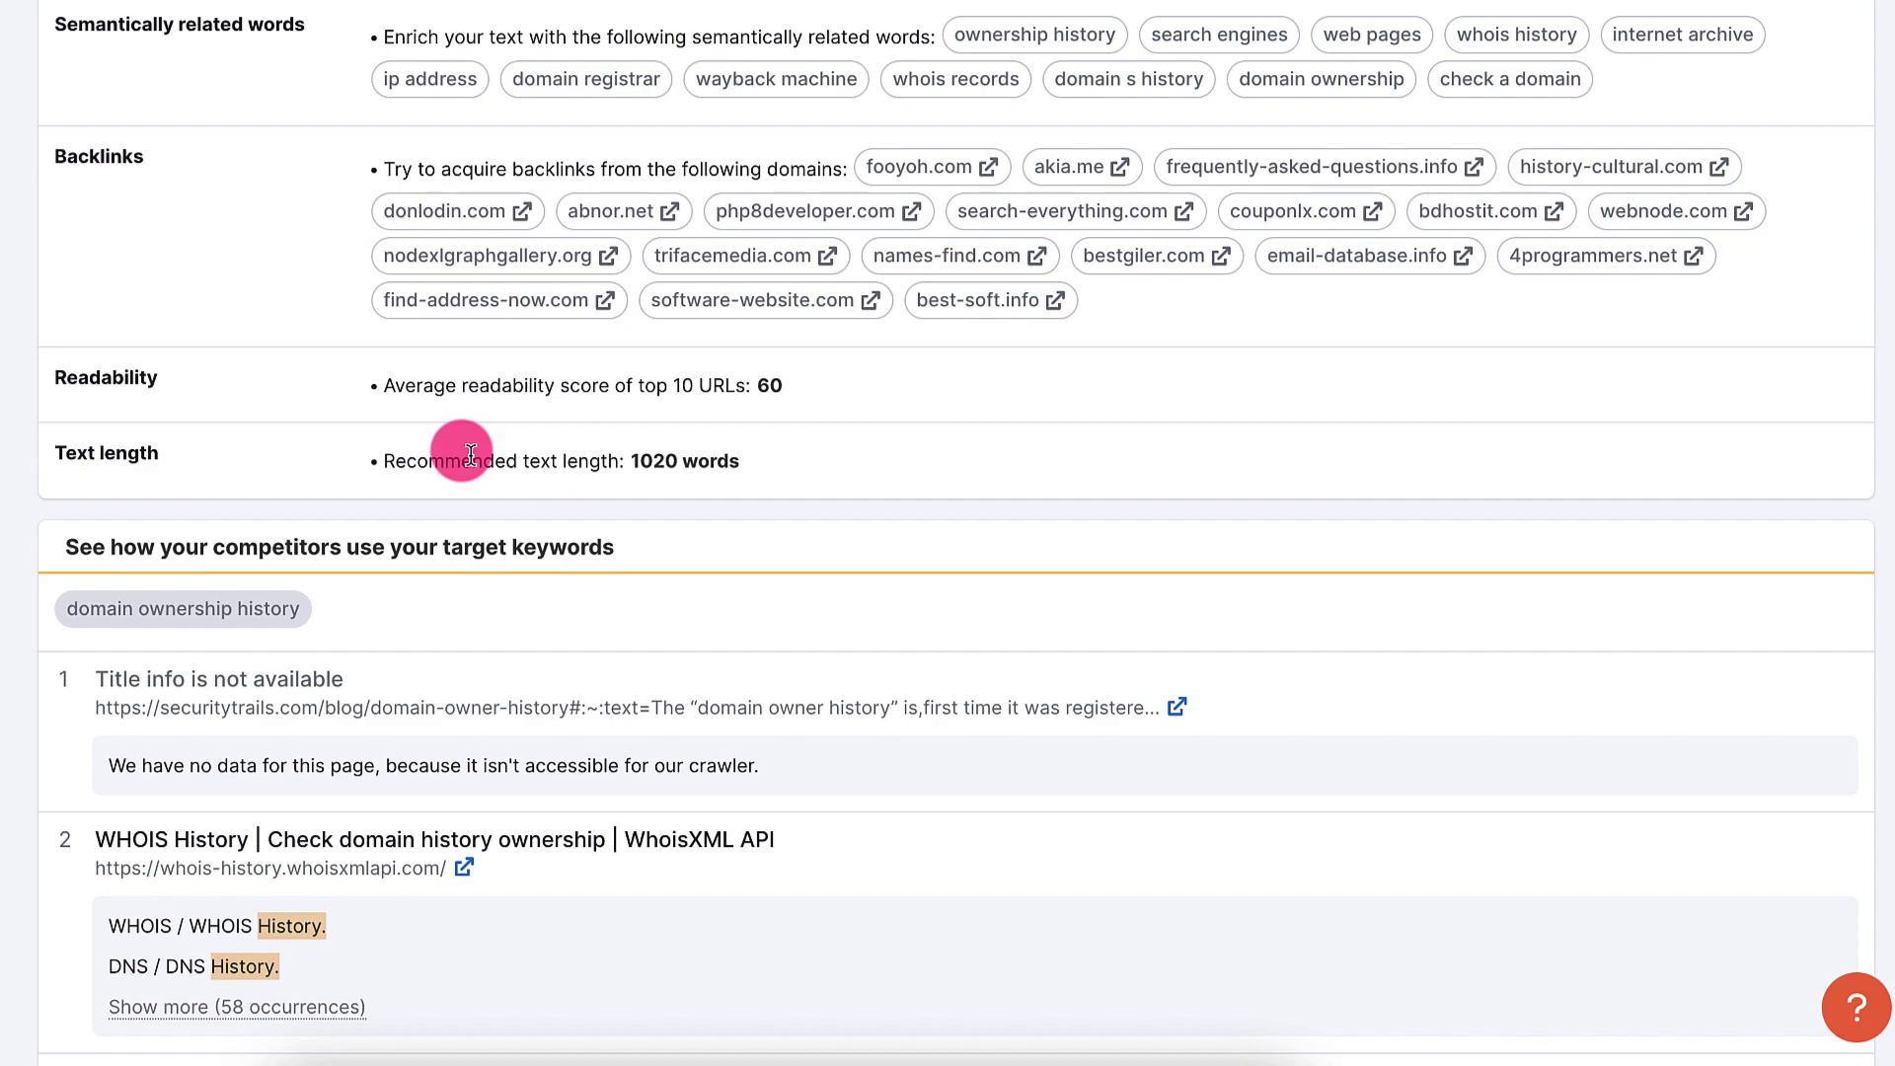
scroll(470, 454, "down", 8)
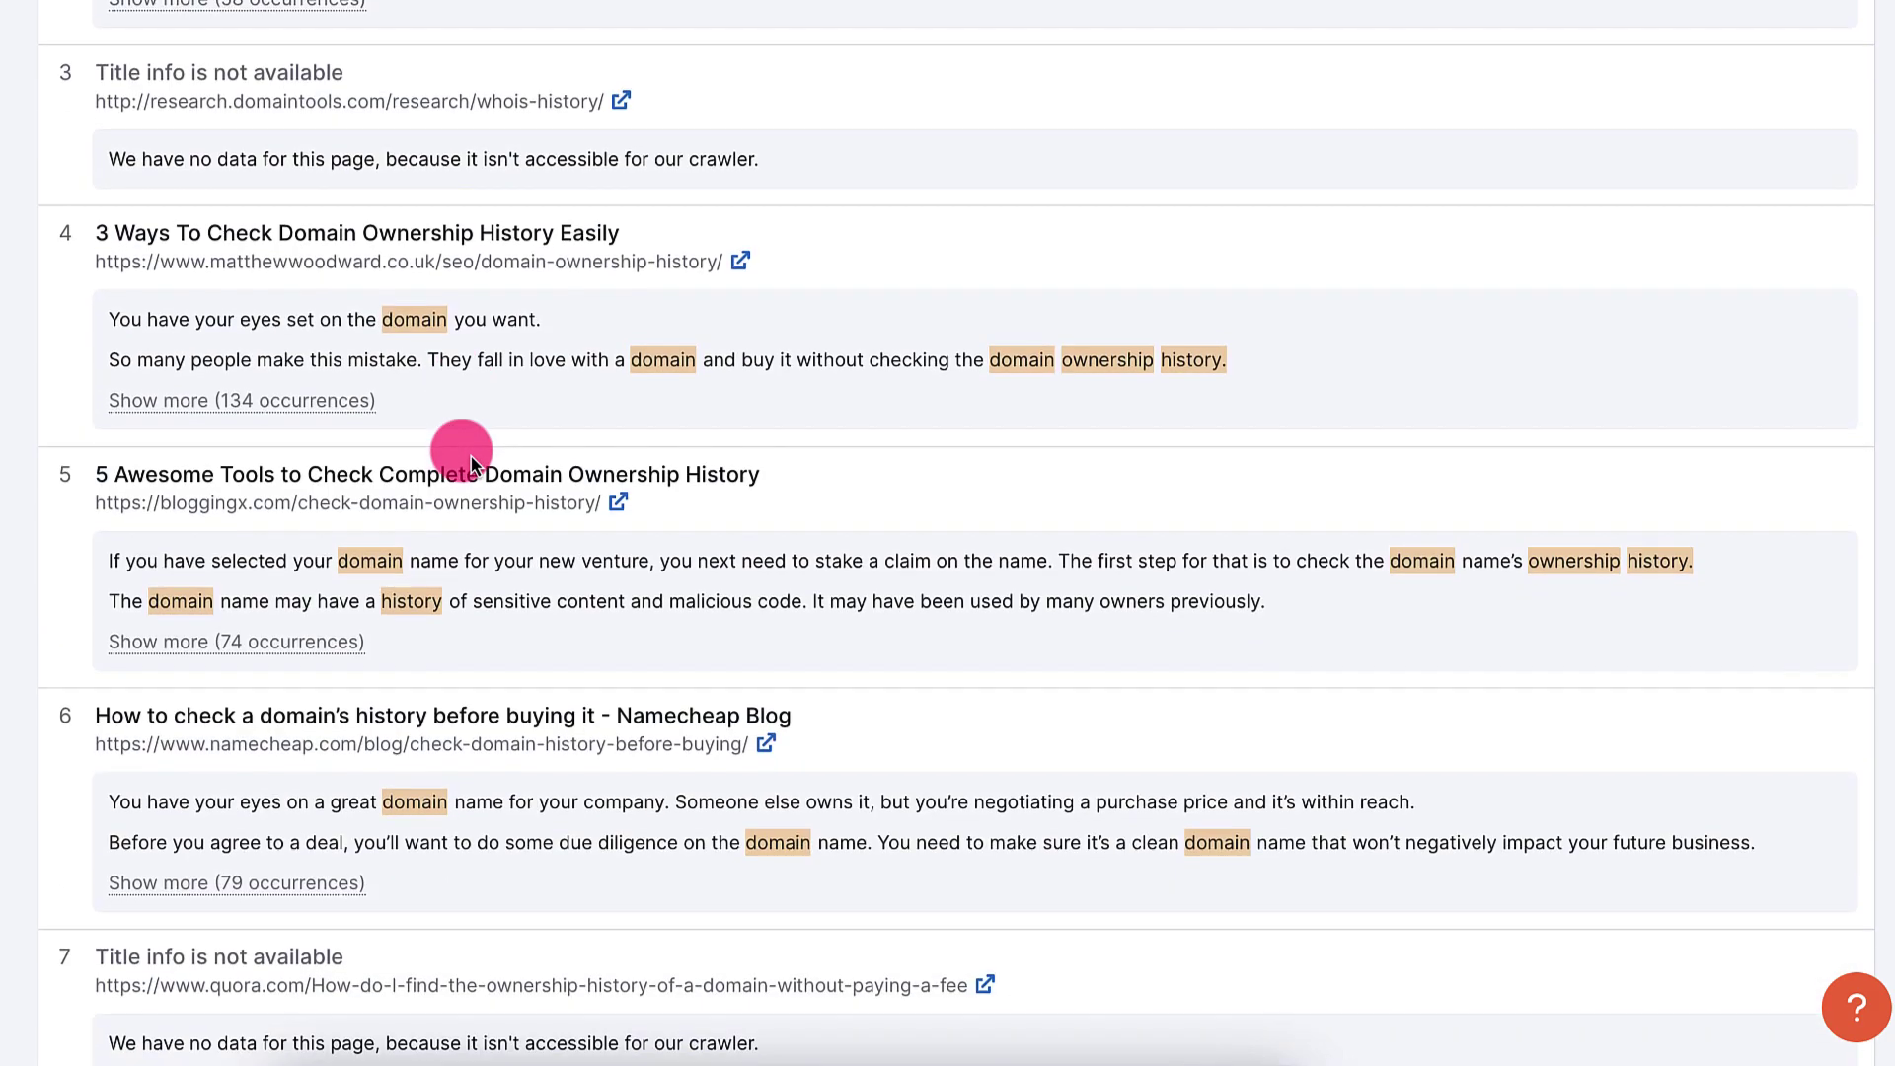
scroll(470, 454, "down", 5)
scroll(471, 454, "down", 1)
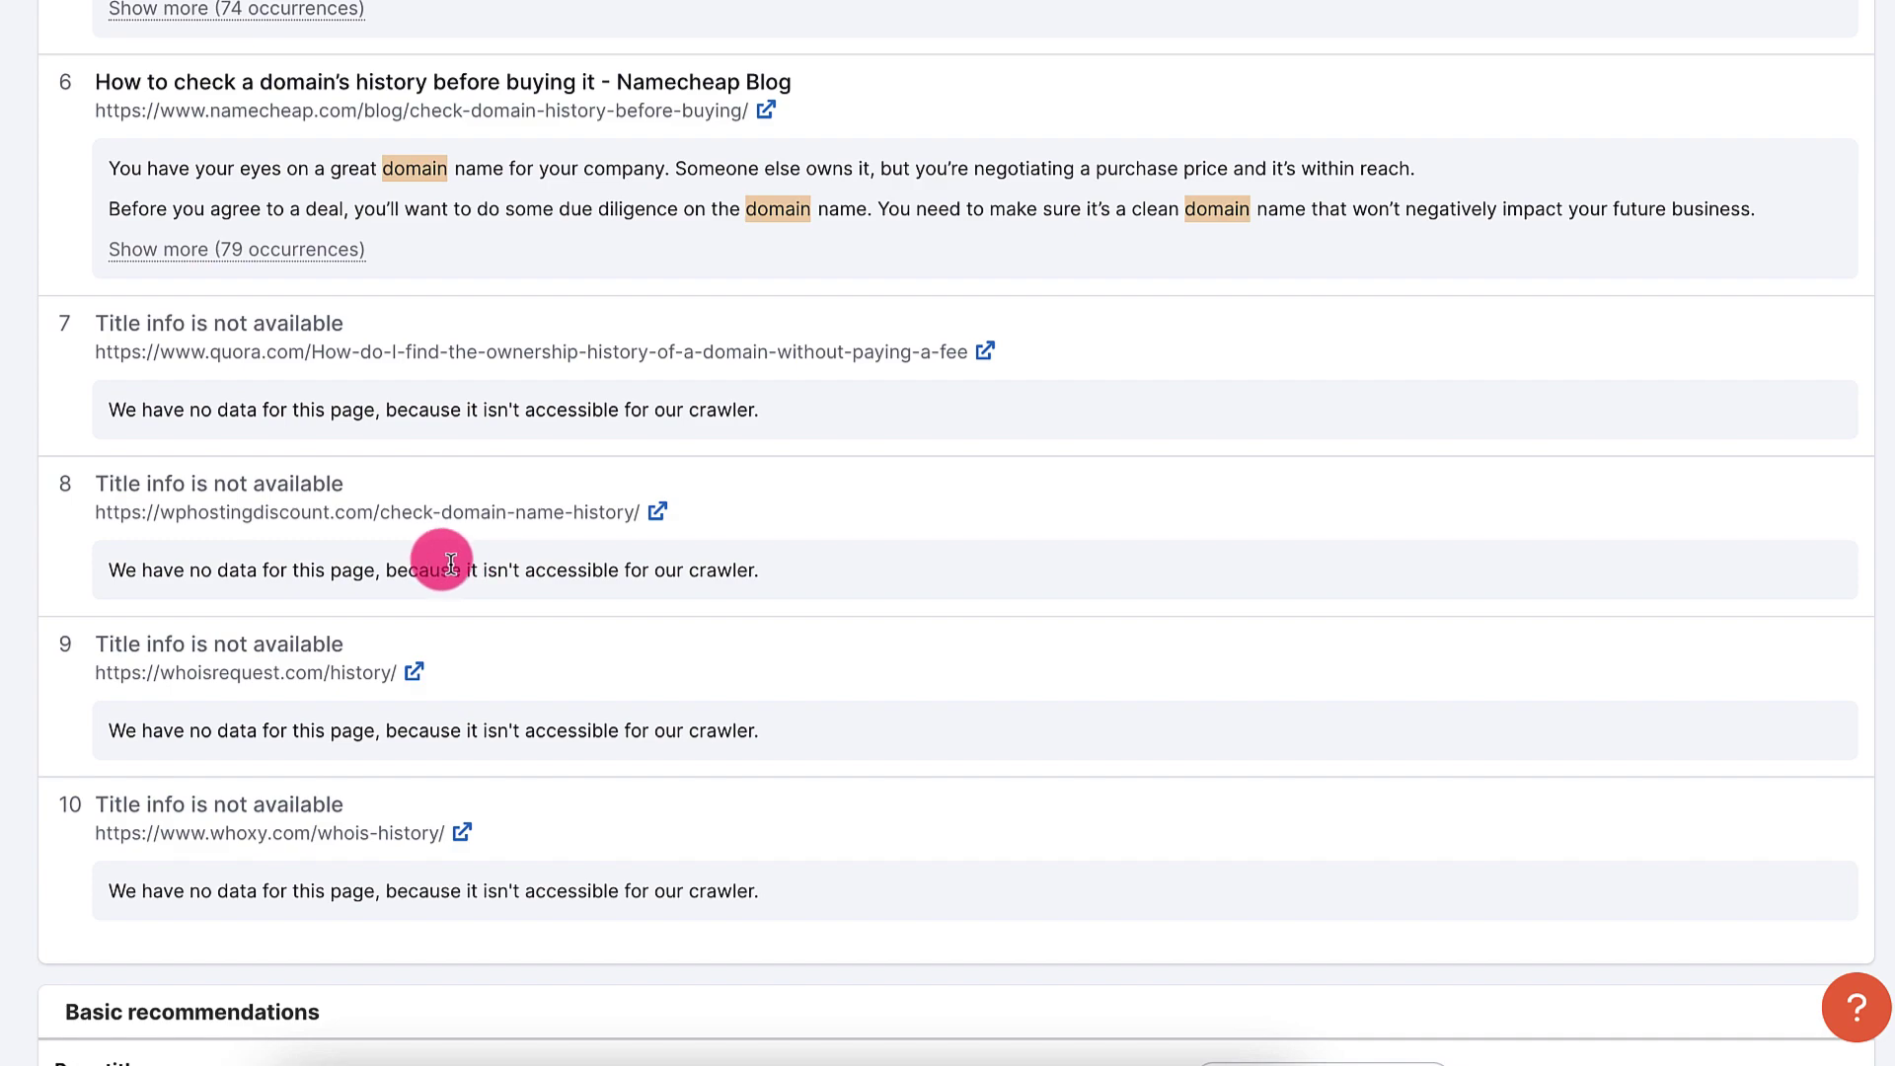
Step: Inspect the top-10 competitor results, led by securitytrails.com, then scroll back to the top
left_click_drag(325, 565, 758, 564)
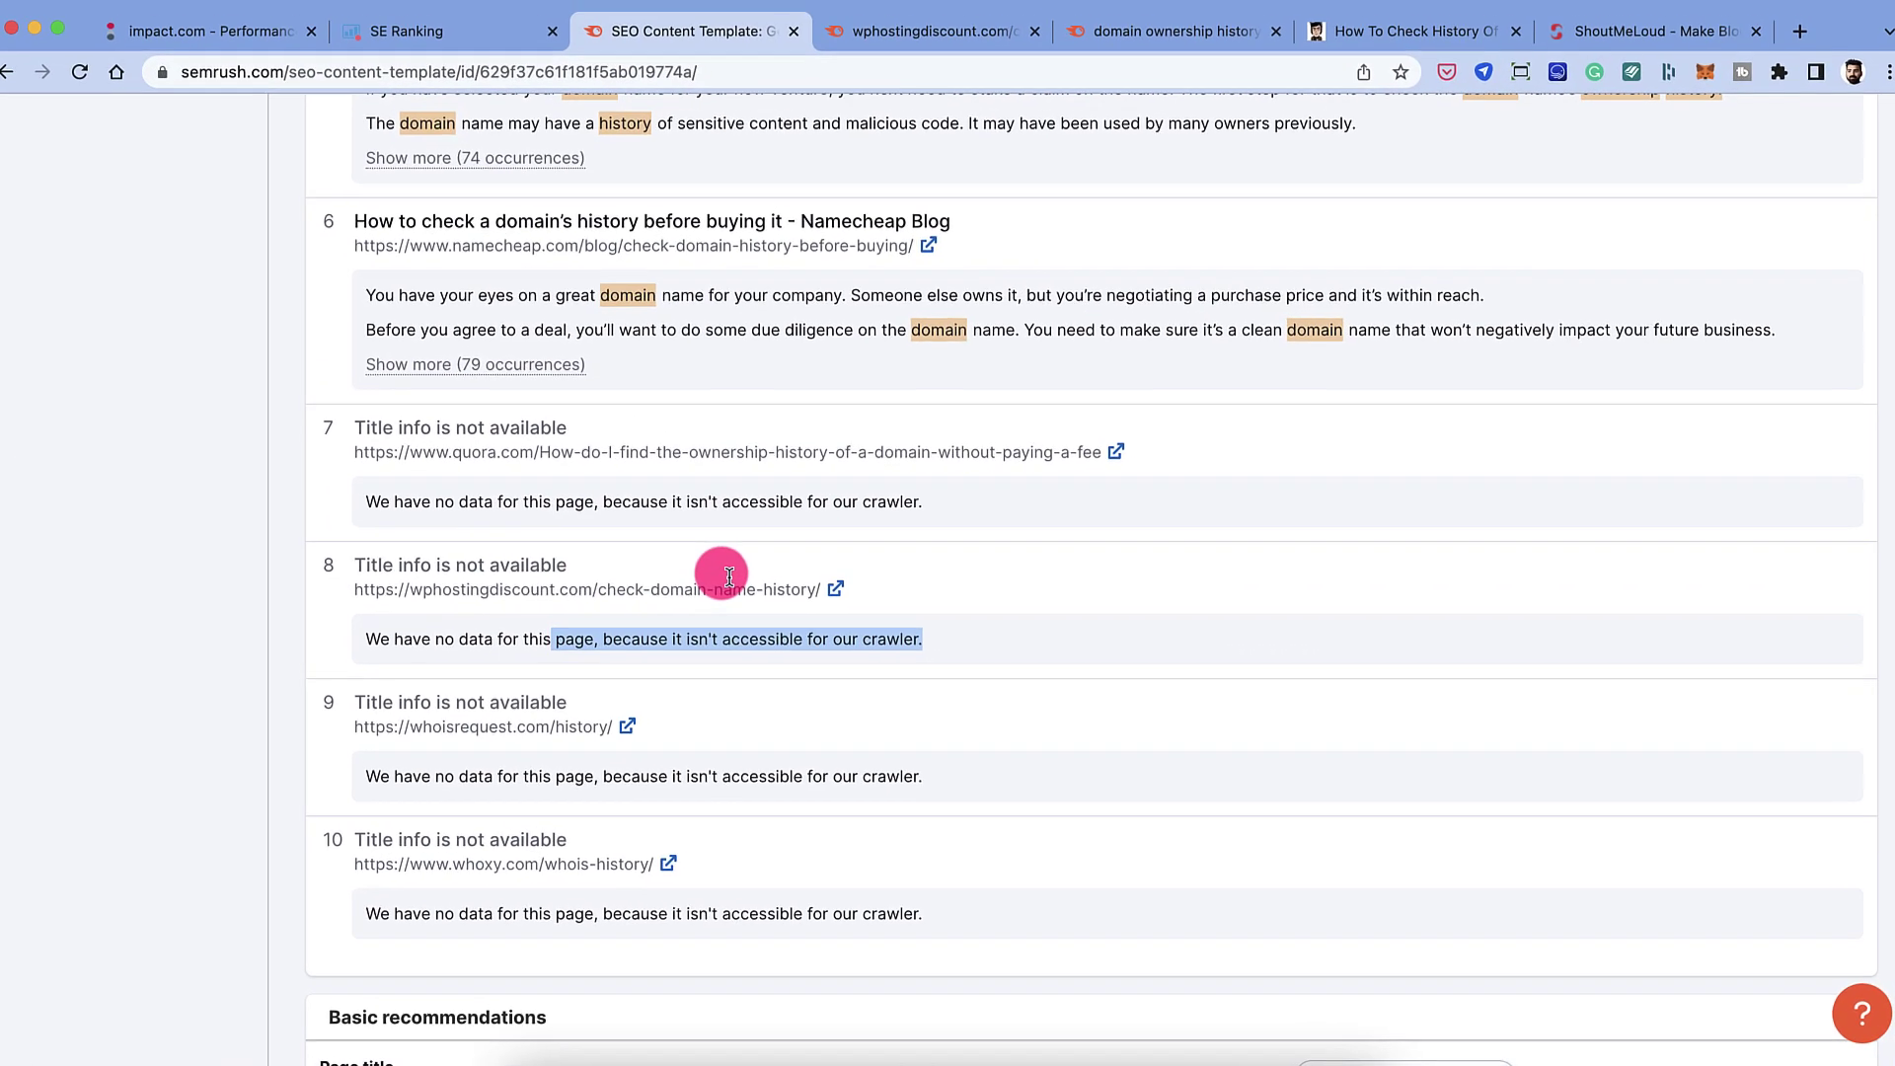
scroll(732, 581, "down", 3)
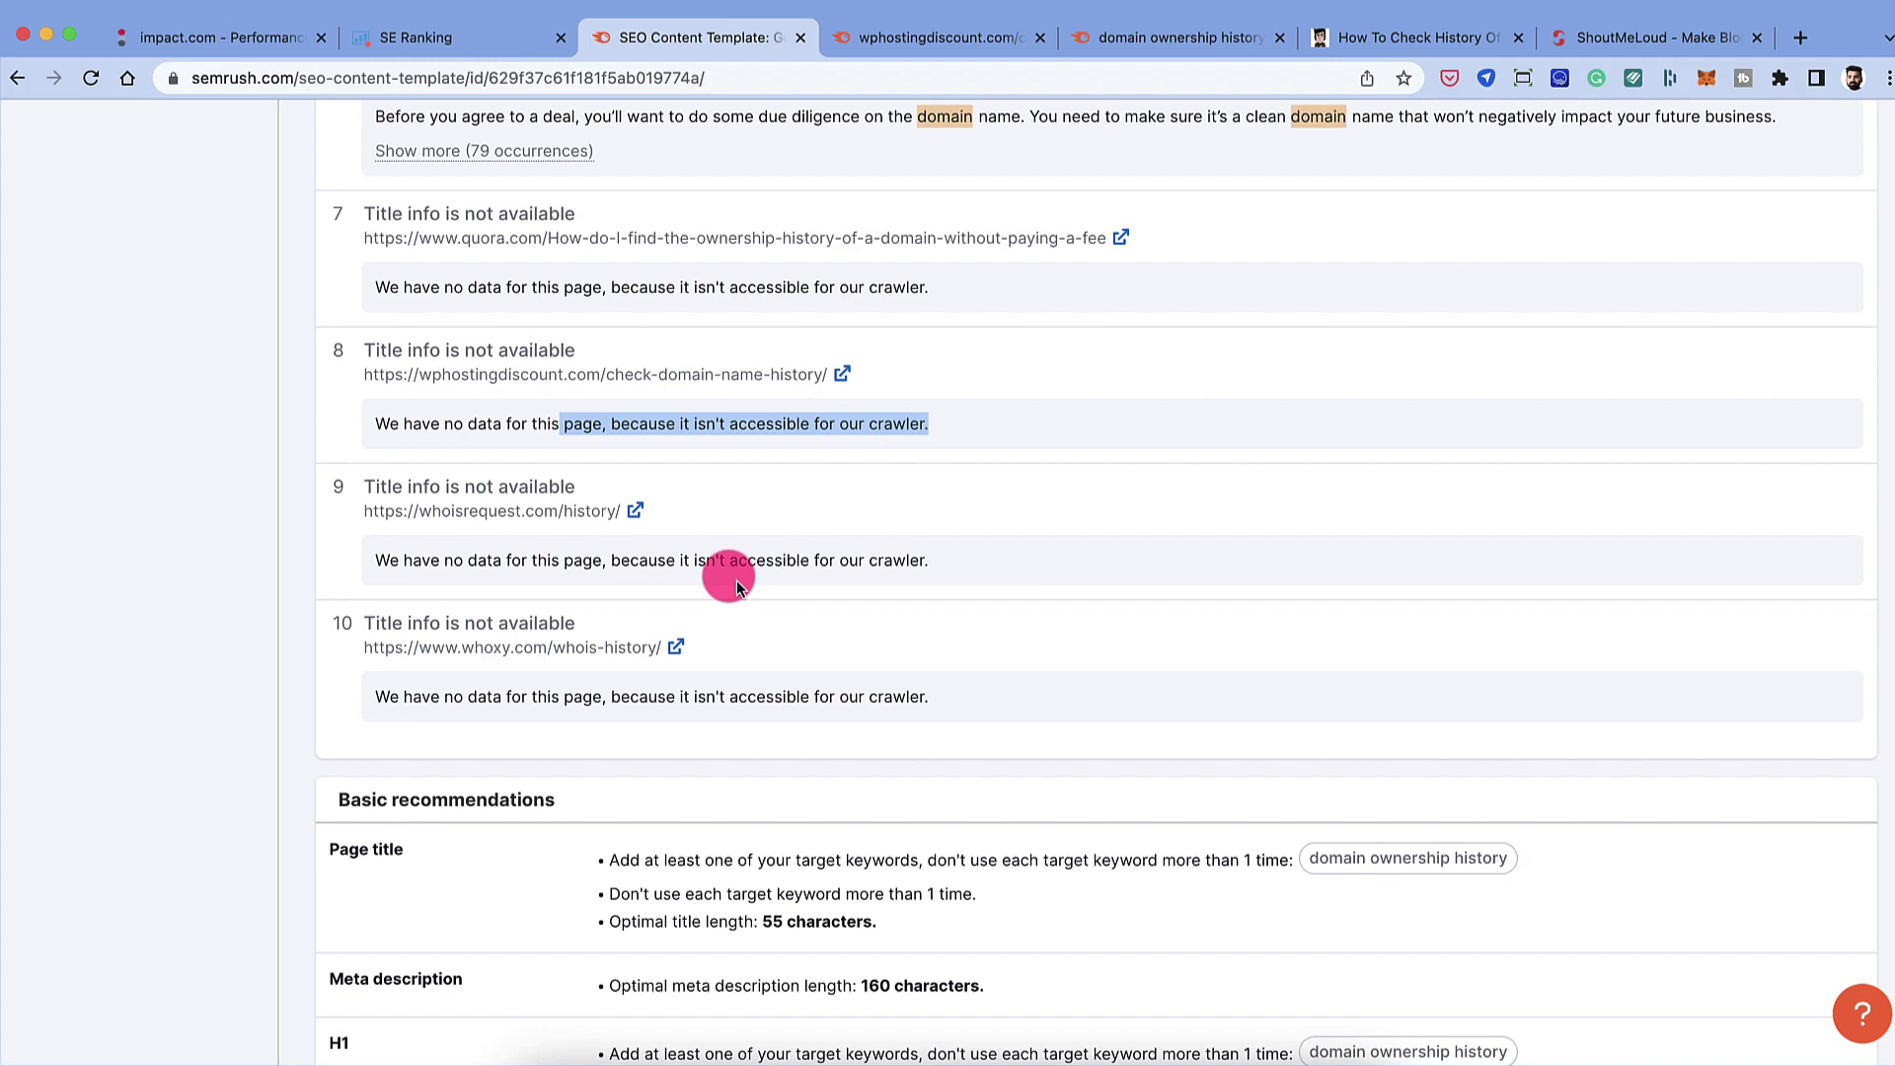
scroll(736, 580, "up", 20)
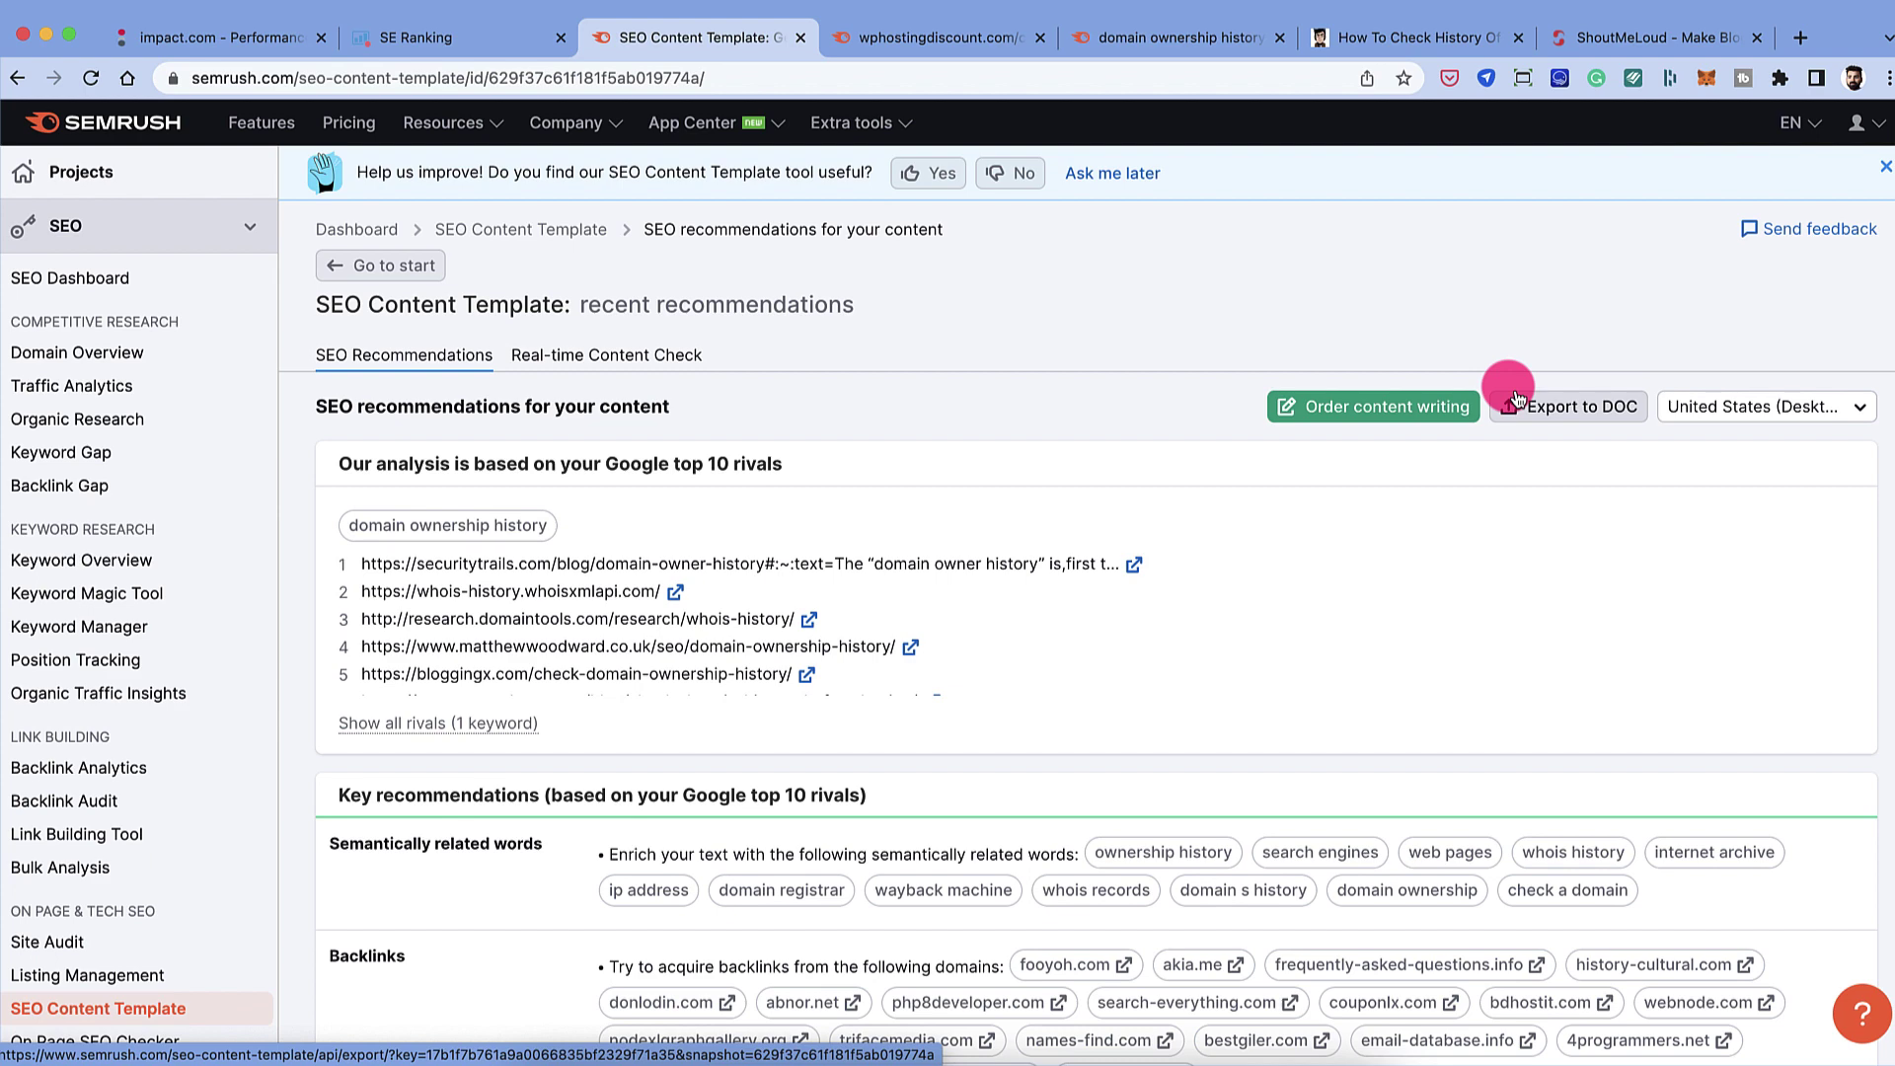
scroll(1510, 385, "down", 5)
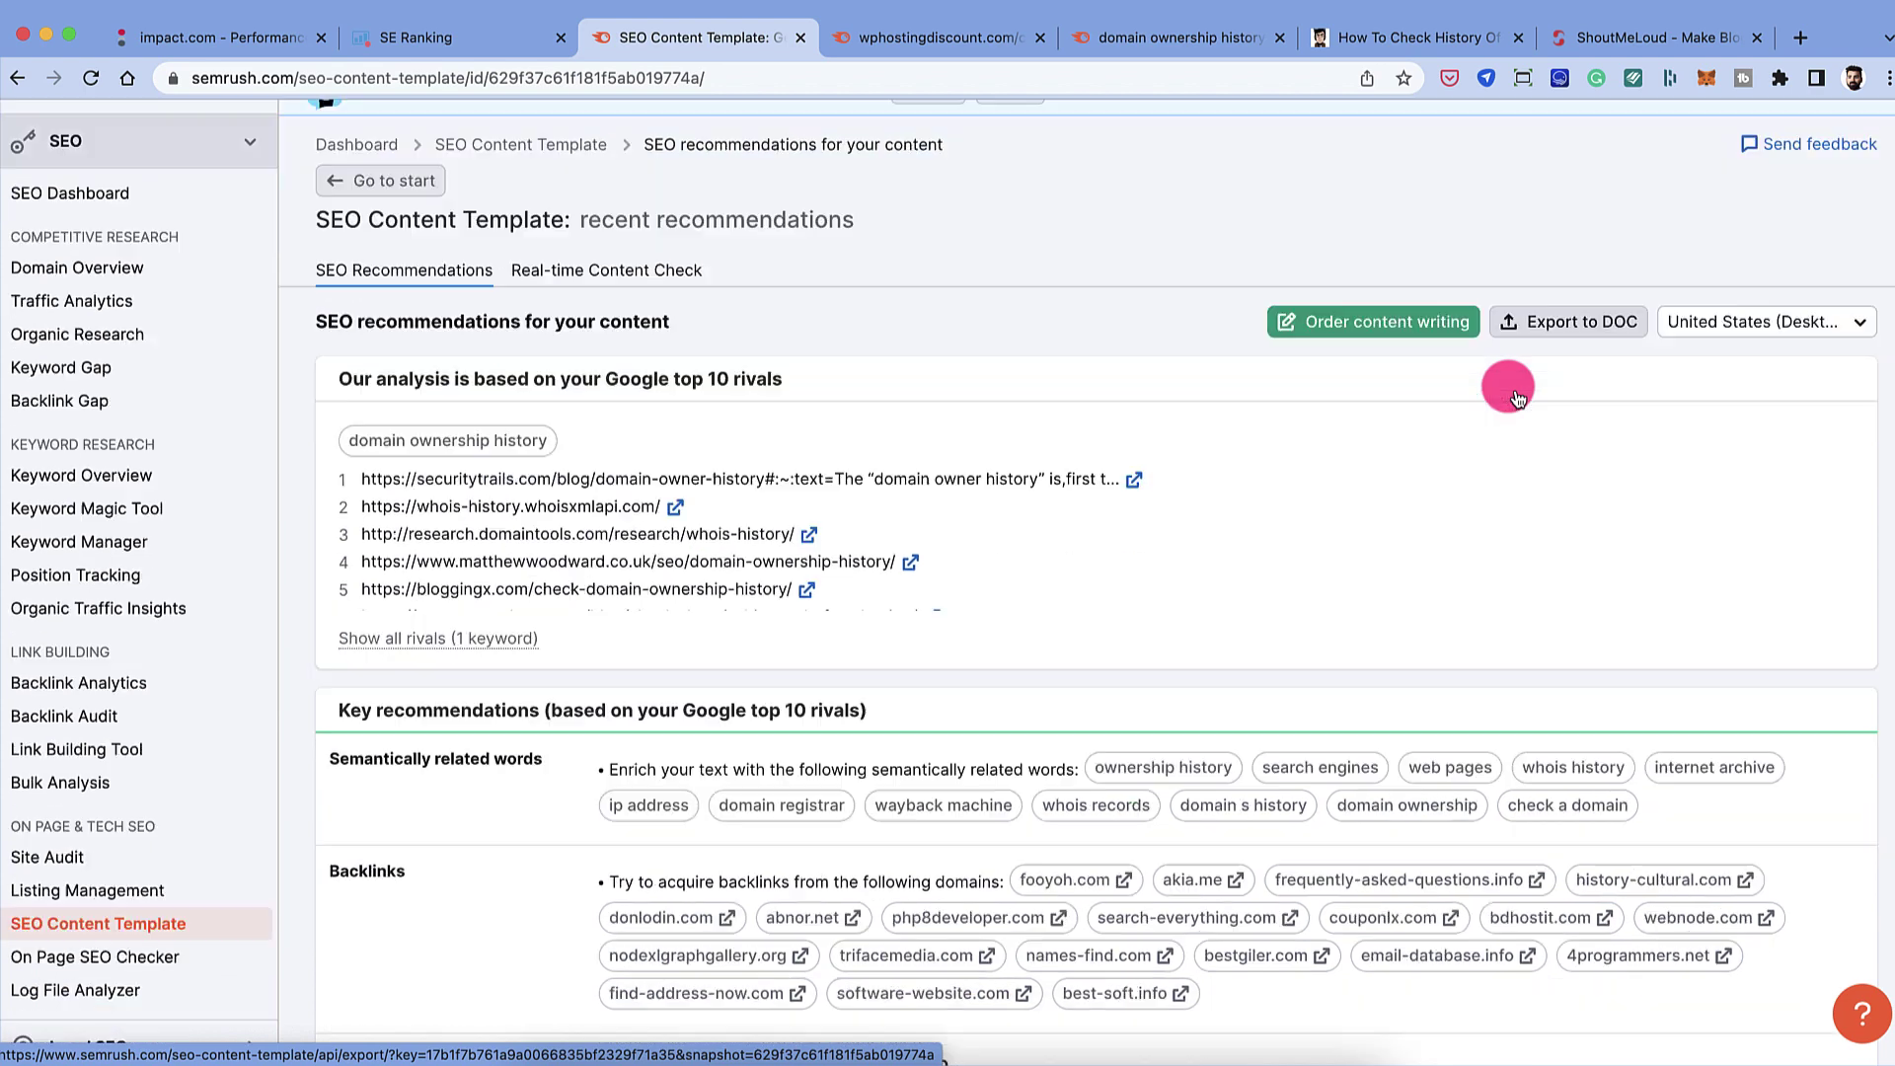
scroll(1088, 418, "up", 1)
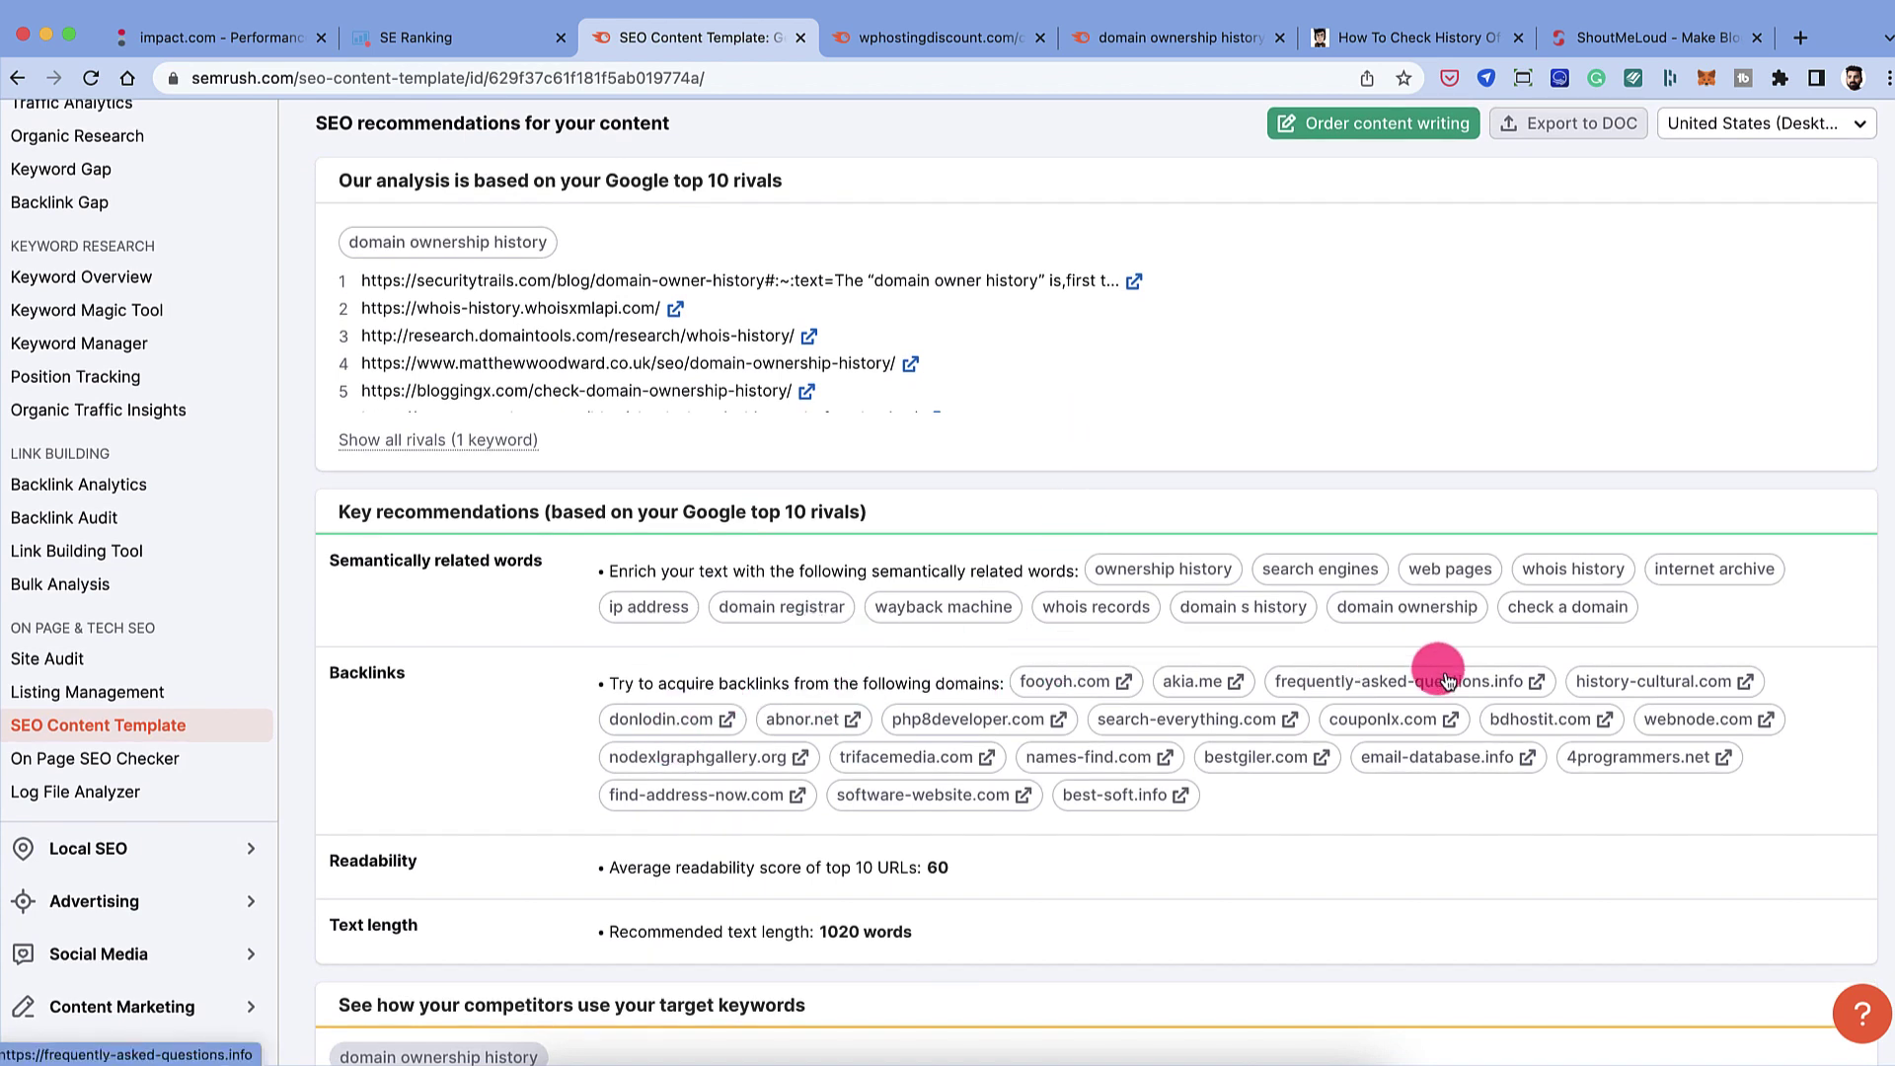
scroll(933, 672, "up", 4)
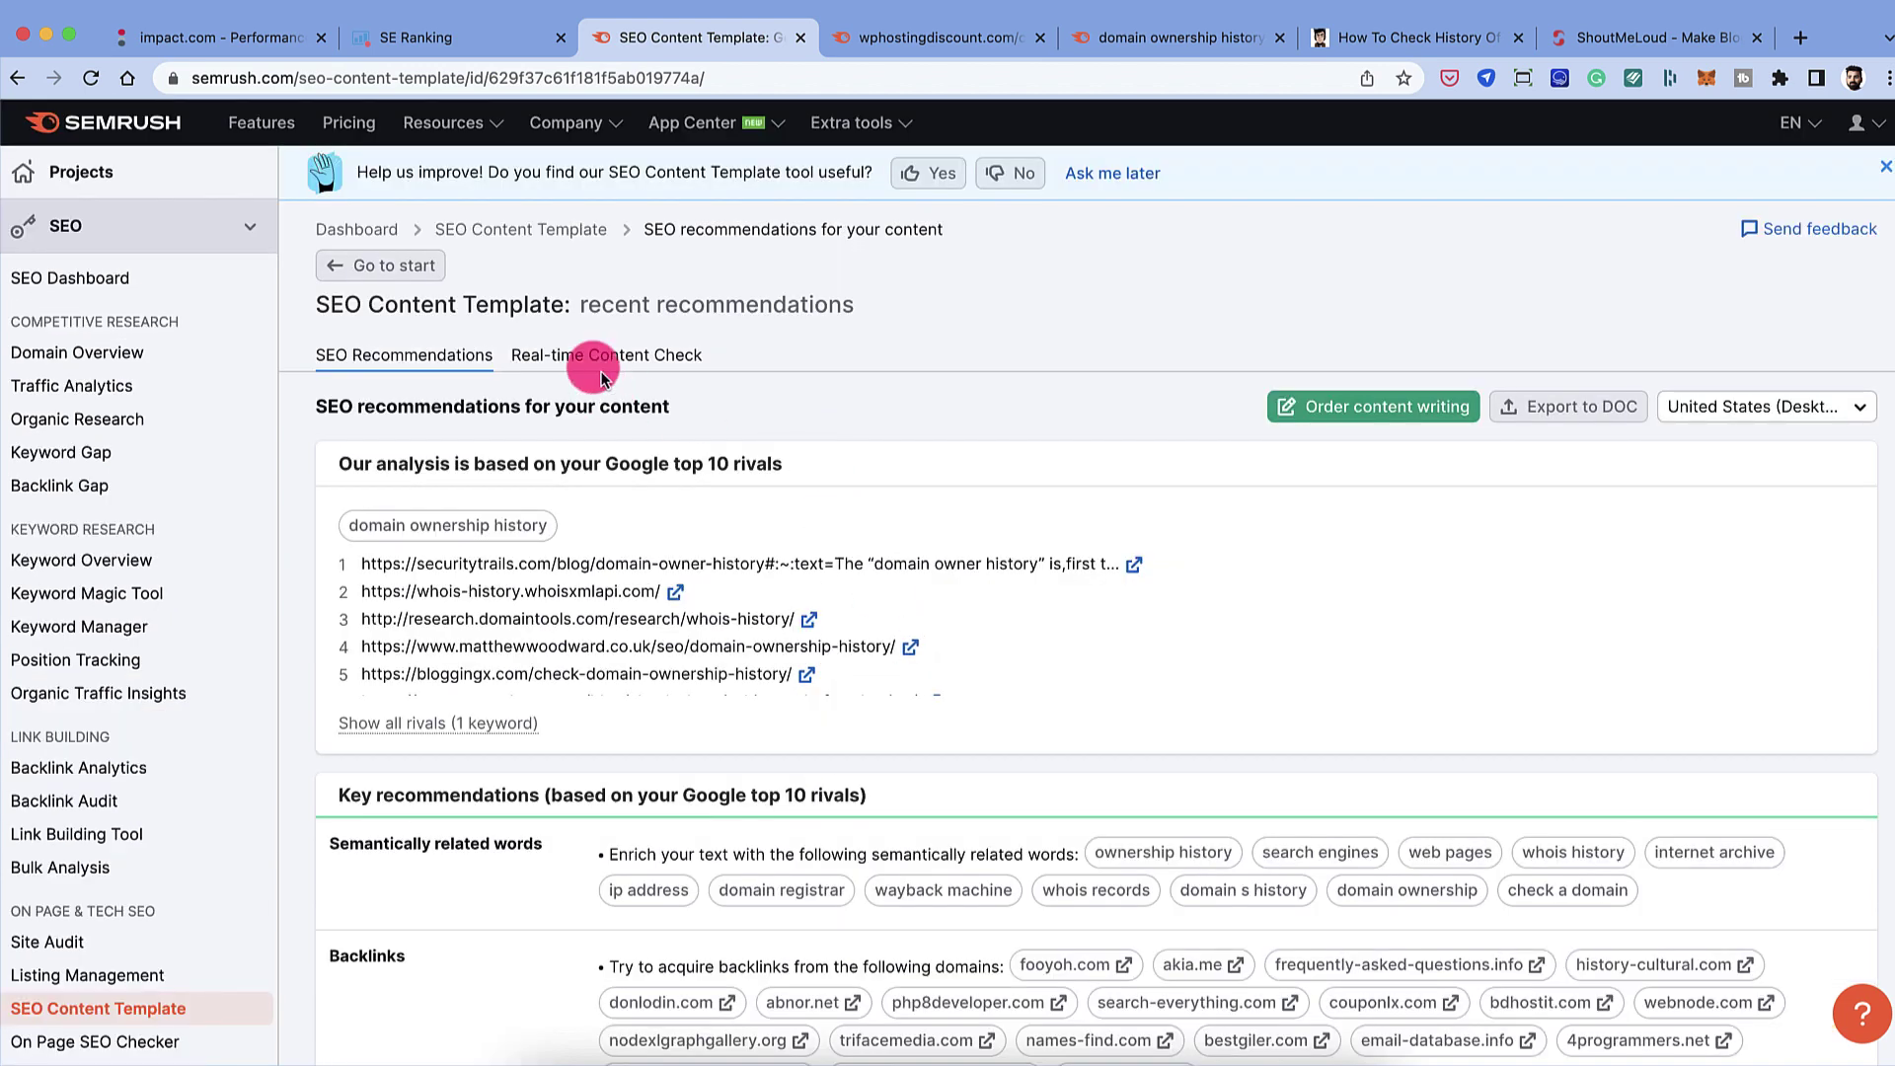
Step: Open an empty Real-time Content Check editor, abandoning the Import text from web option
left_click(554, 373)
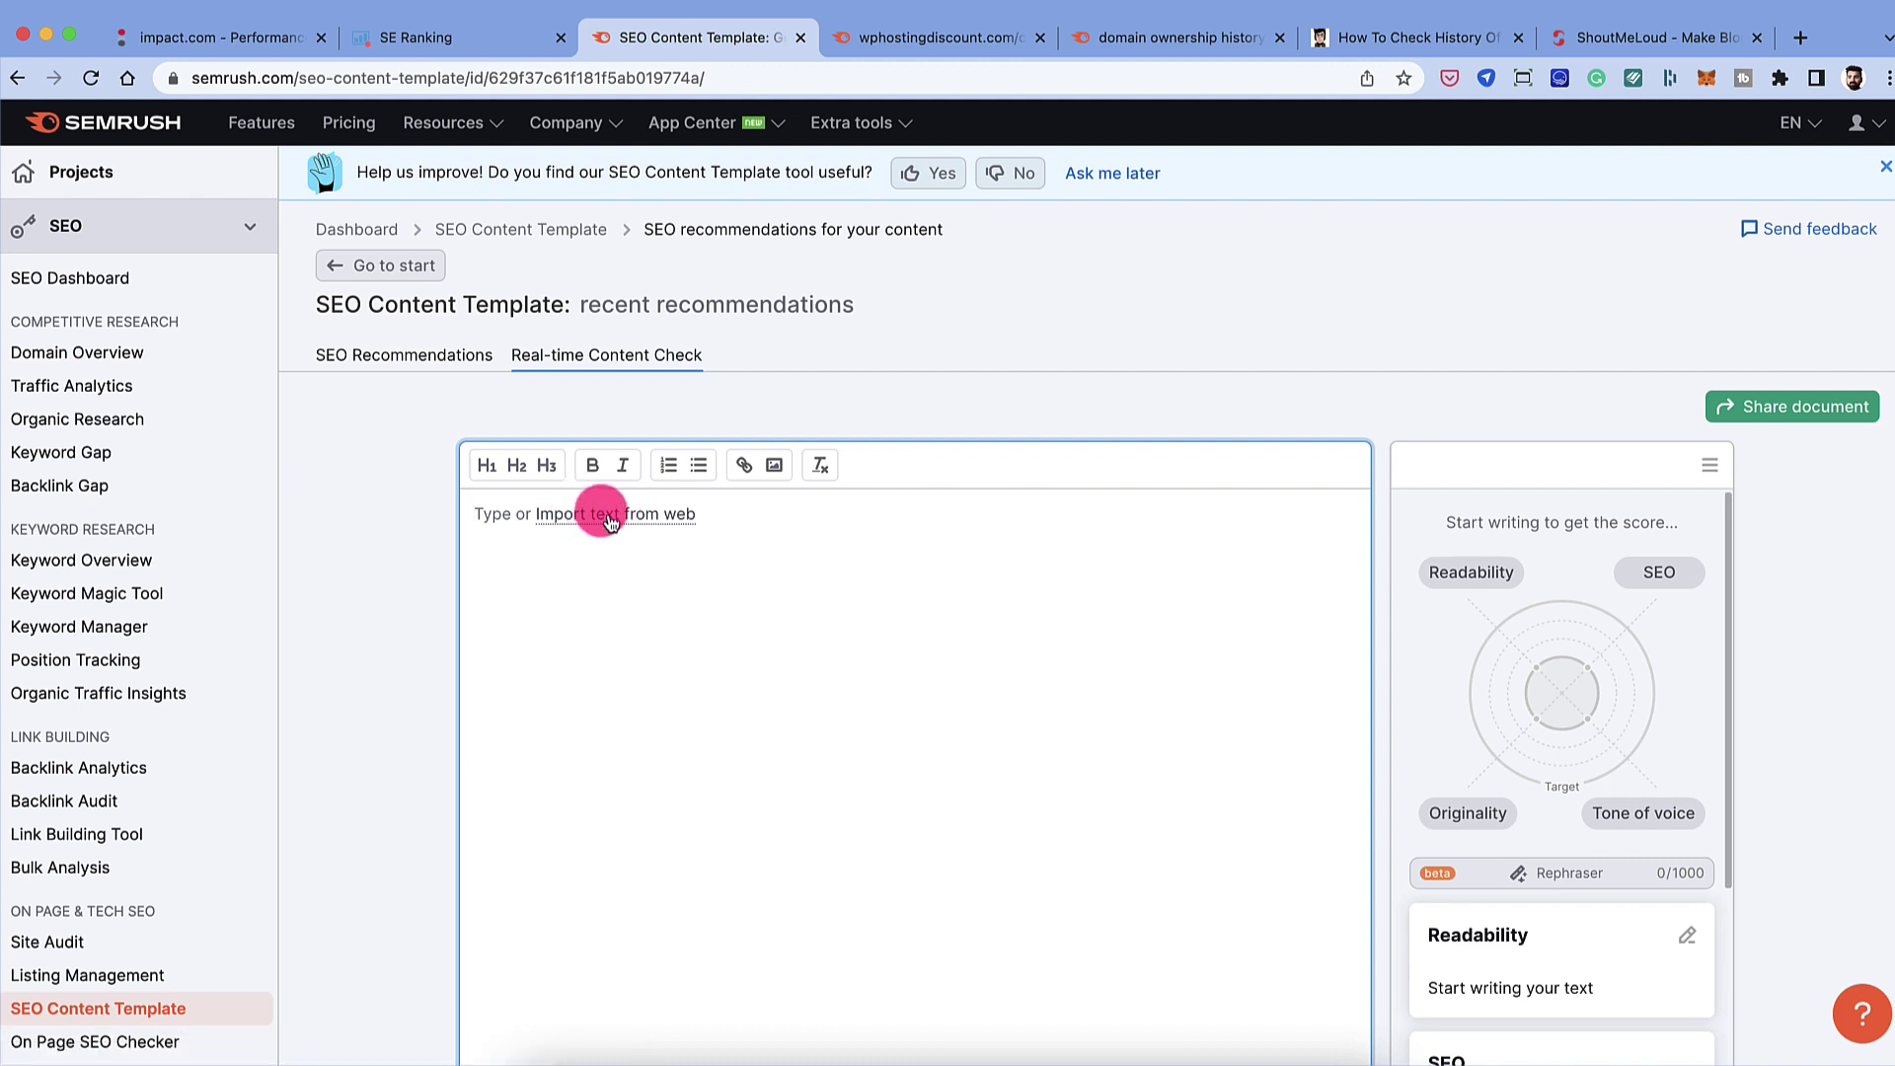
left_click(605, 514)
left_click(716, 688)
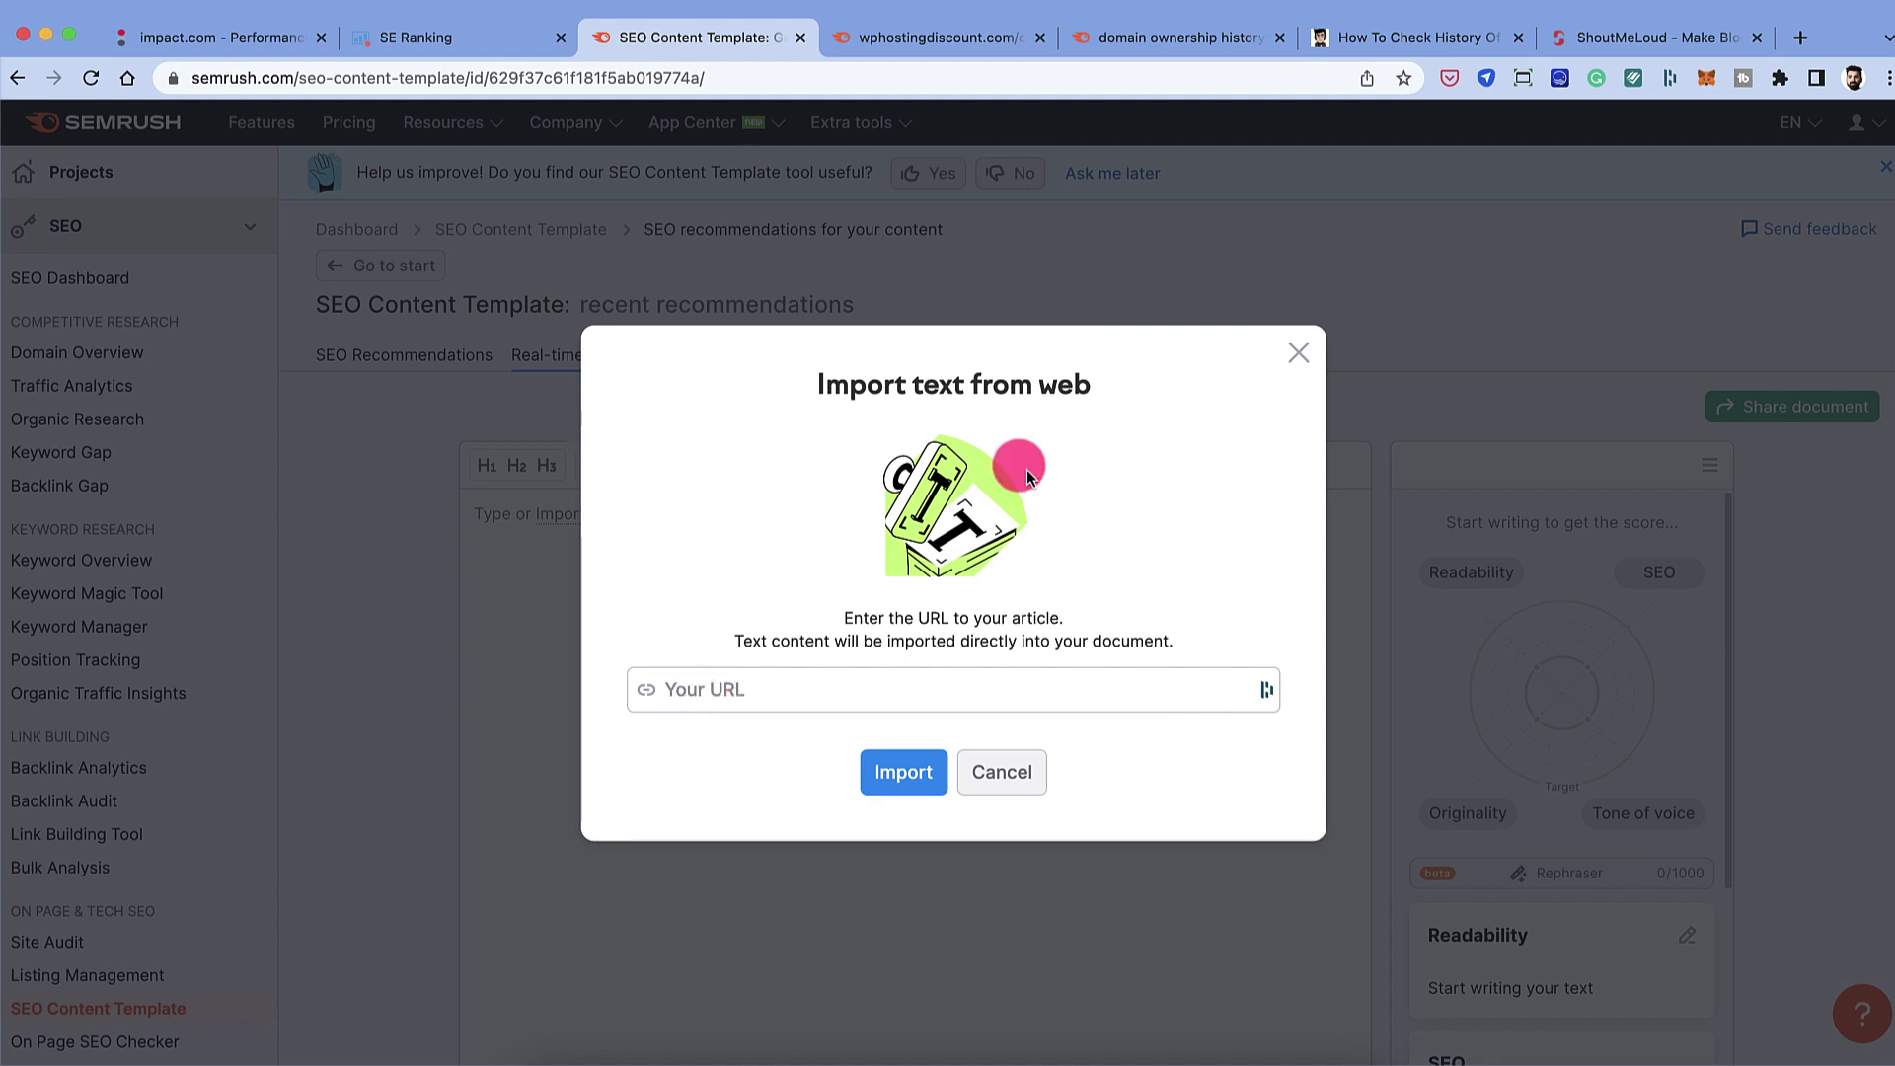
left_click(1293, 353)
key("super+r")
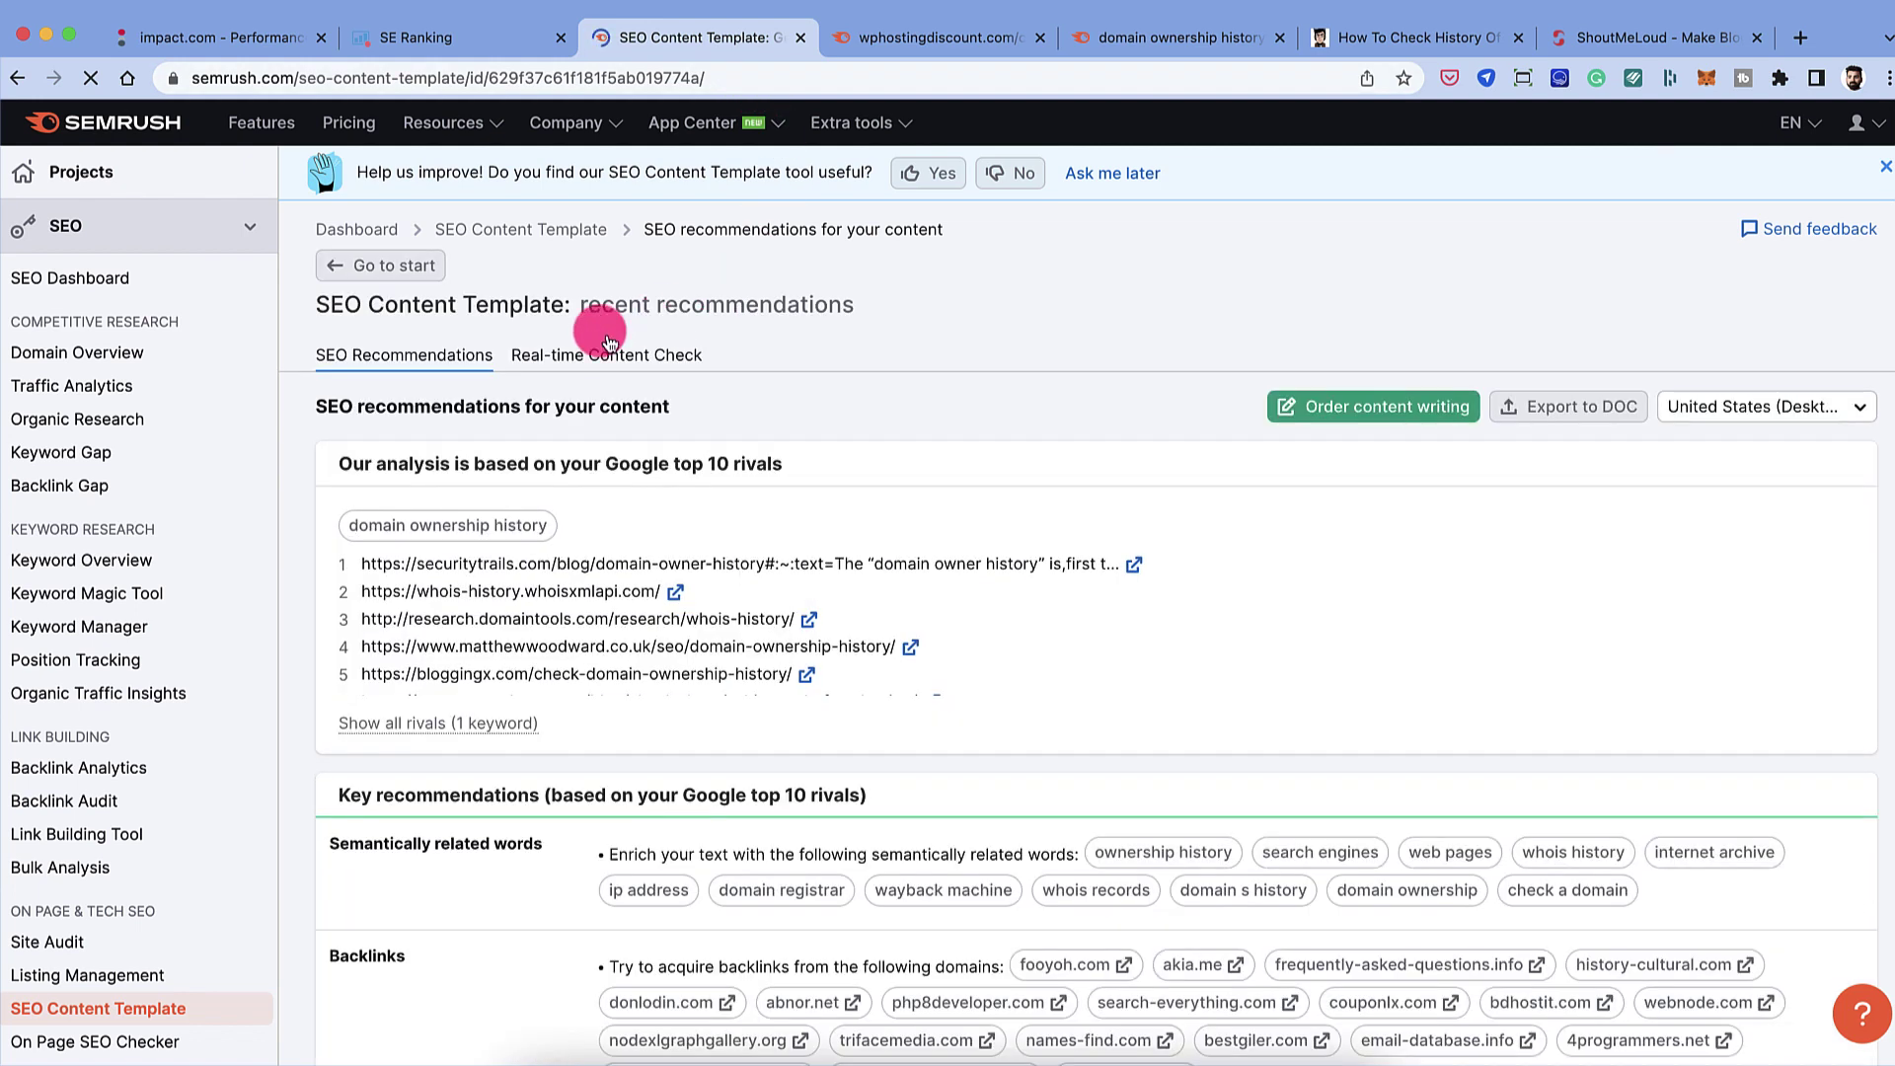
left_click(604, 351)
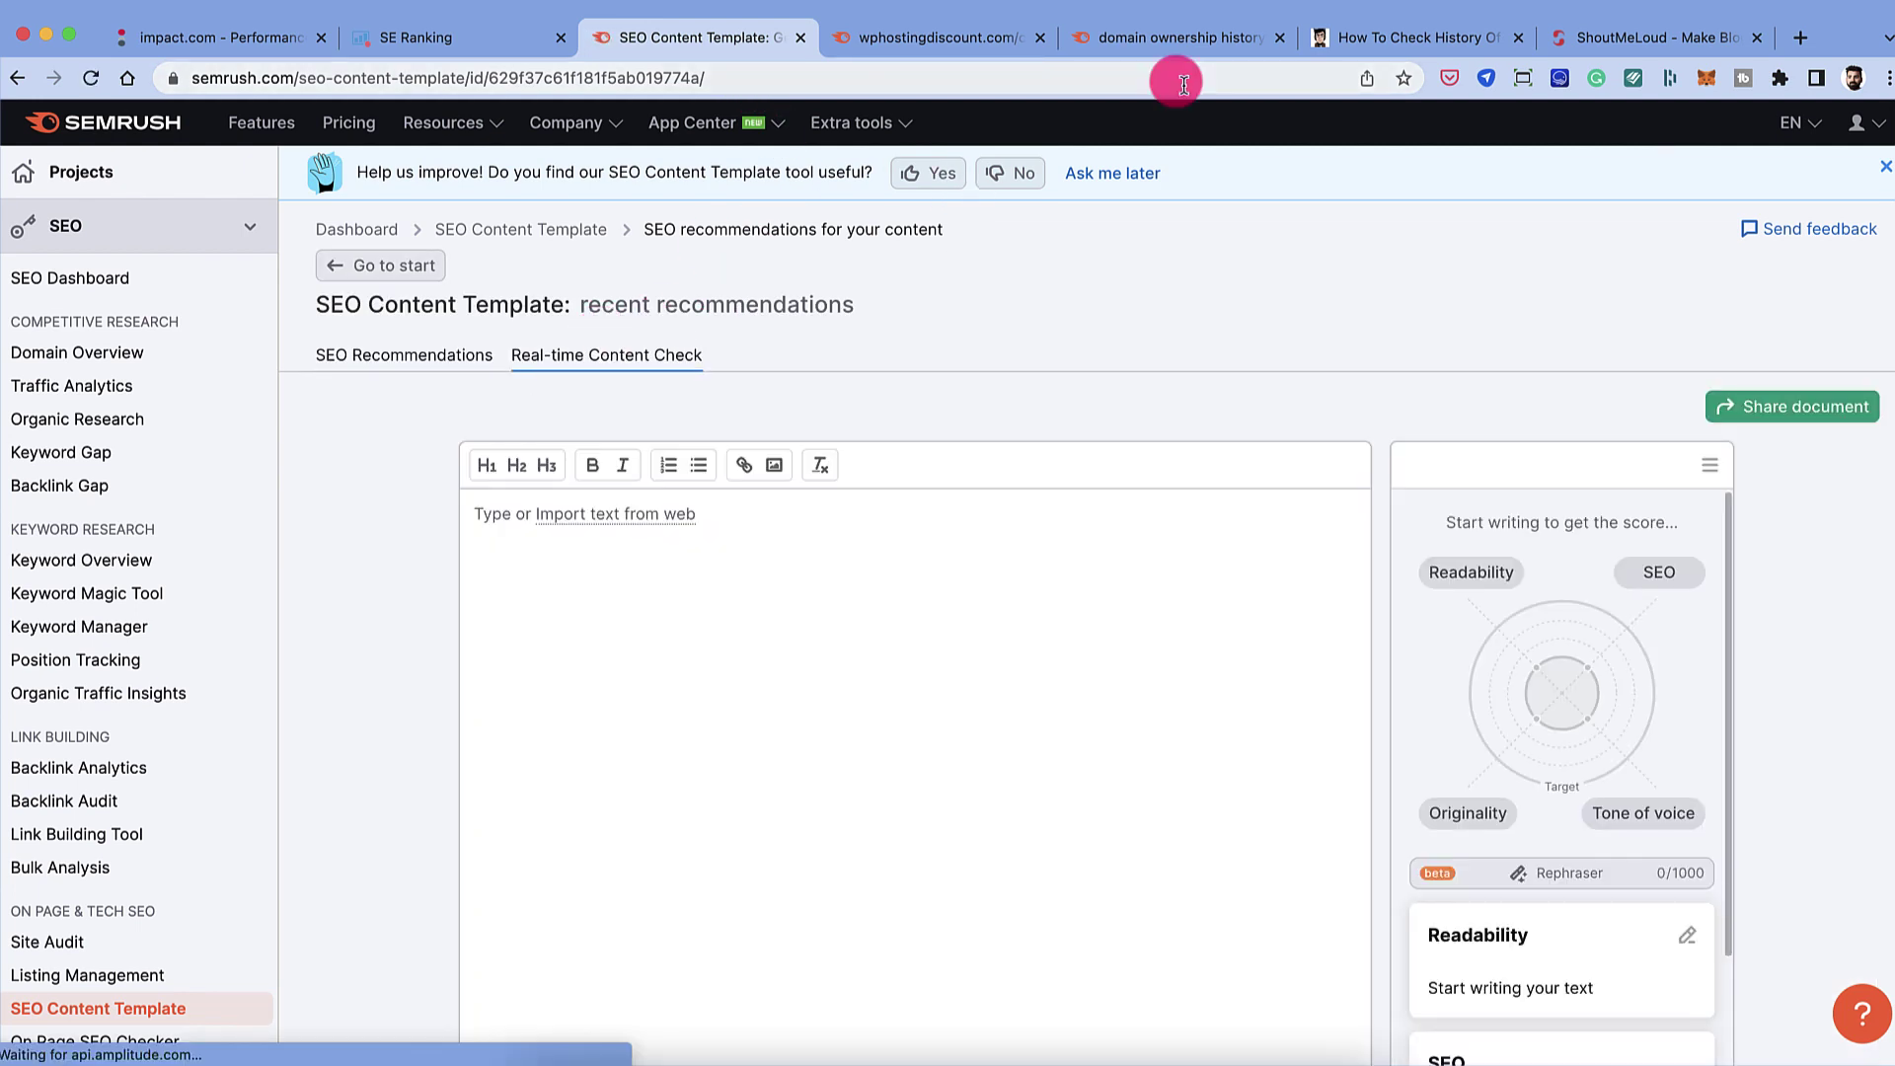
Step: Copy the domain-history article's body text from the blog post
left_click(1352, 36)
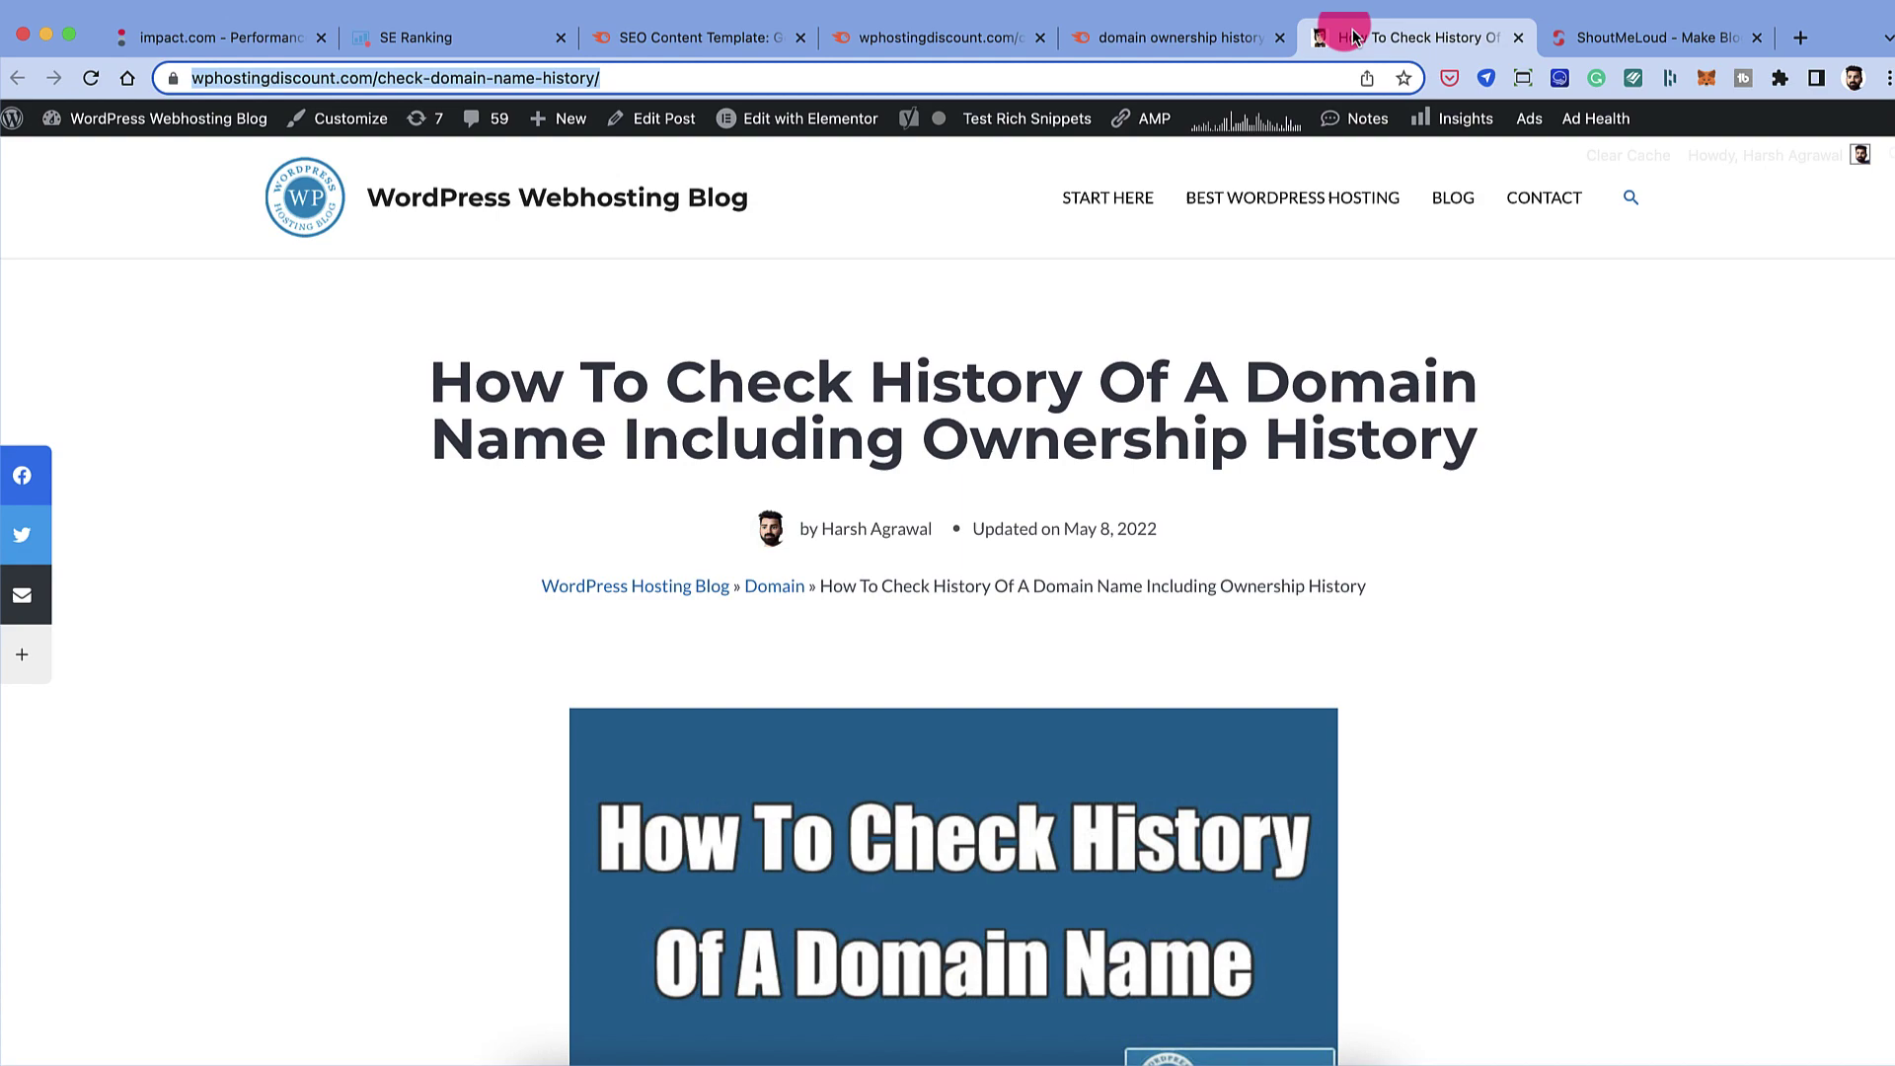
scroll(634, 356, "down", 7)
left_click(556, 519)
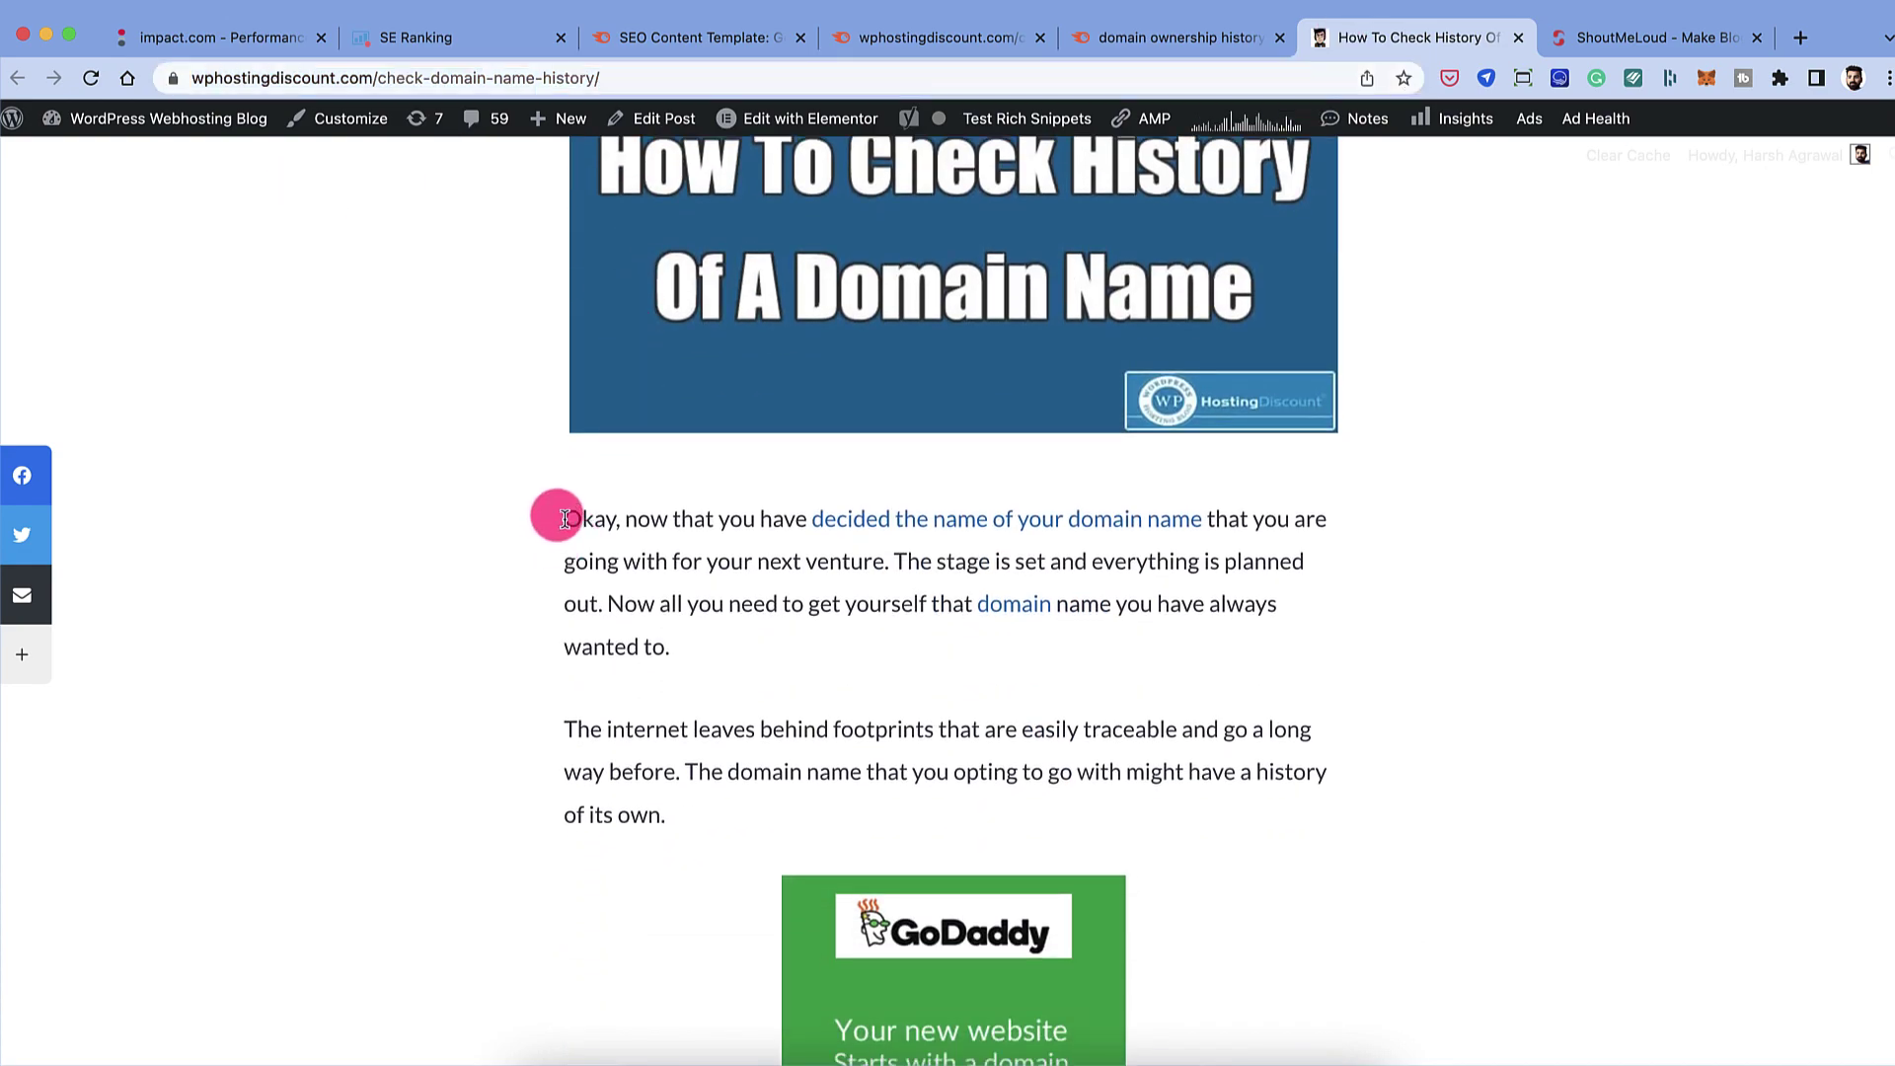
scroll(667, 707, "down", 15)
left_click_drag(565, 519, 668, 707)
scroll(668, 708, "down", 20)
scroll(667, 708, "down", 15)
scroll(667, 707, "up", 3)
Step: Paste the article into the editor, scoring Poor 4.0/10 at 728 of 1020 words, and read Readability advice
left_click(701, 37)
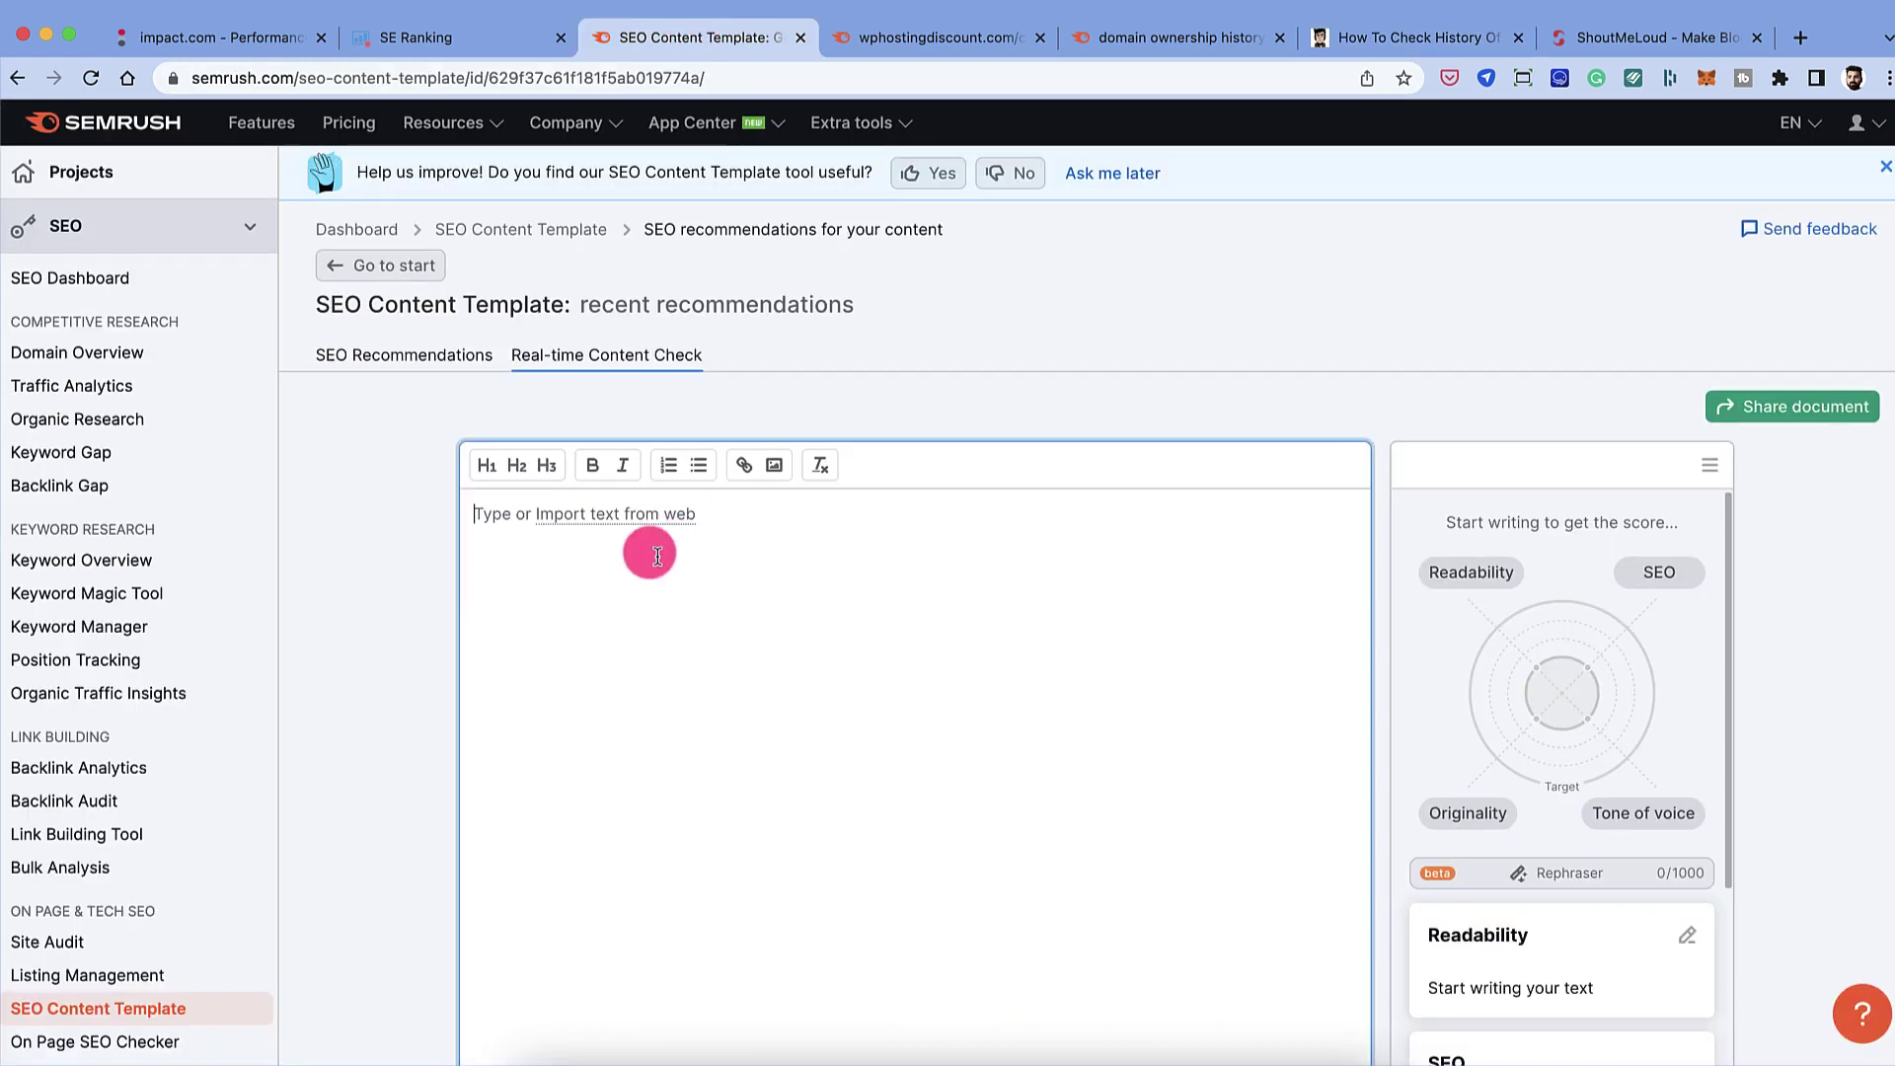
key("super+v")
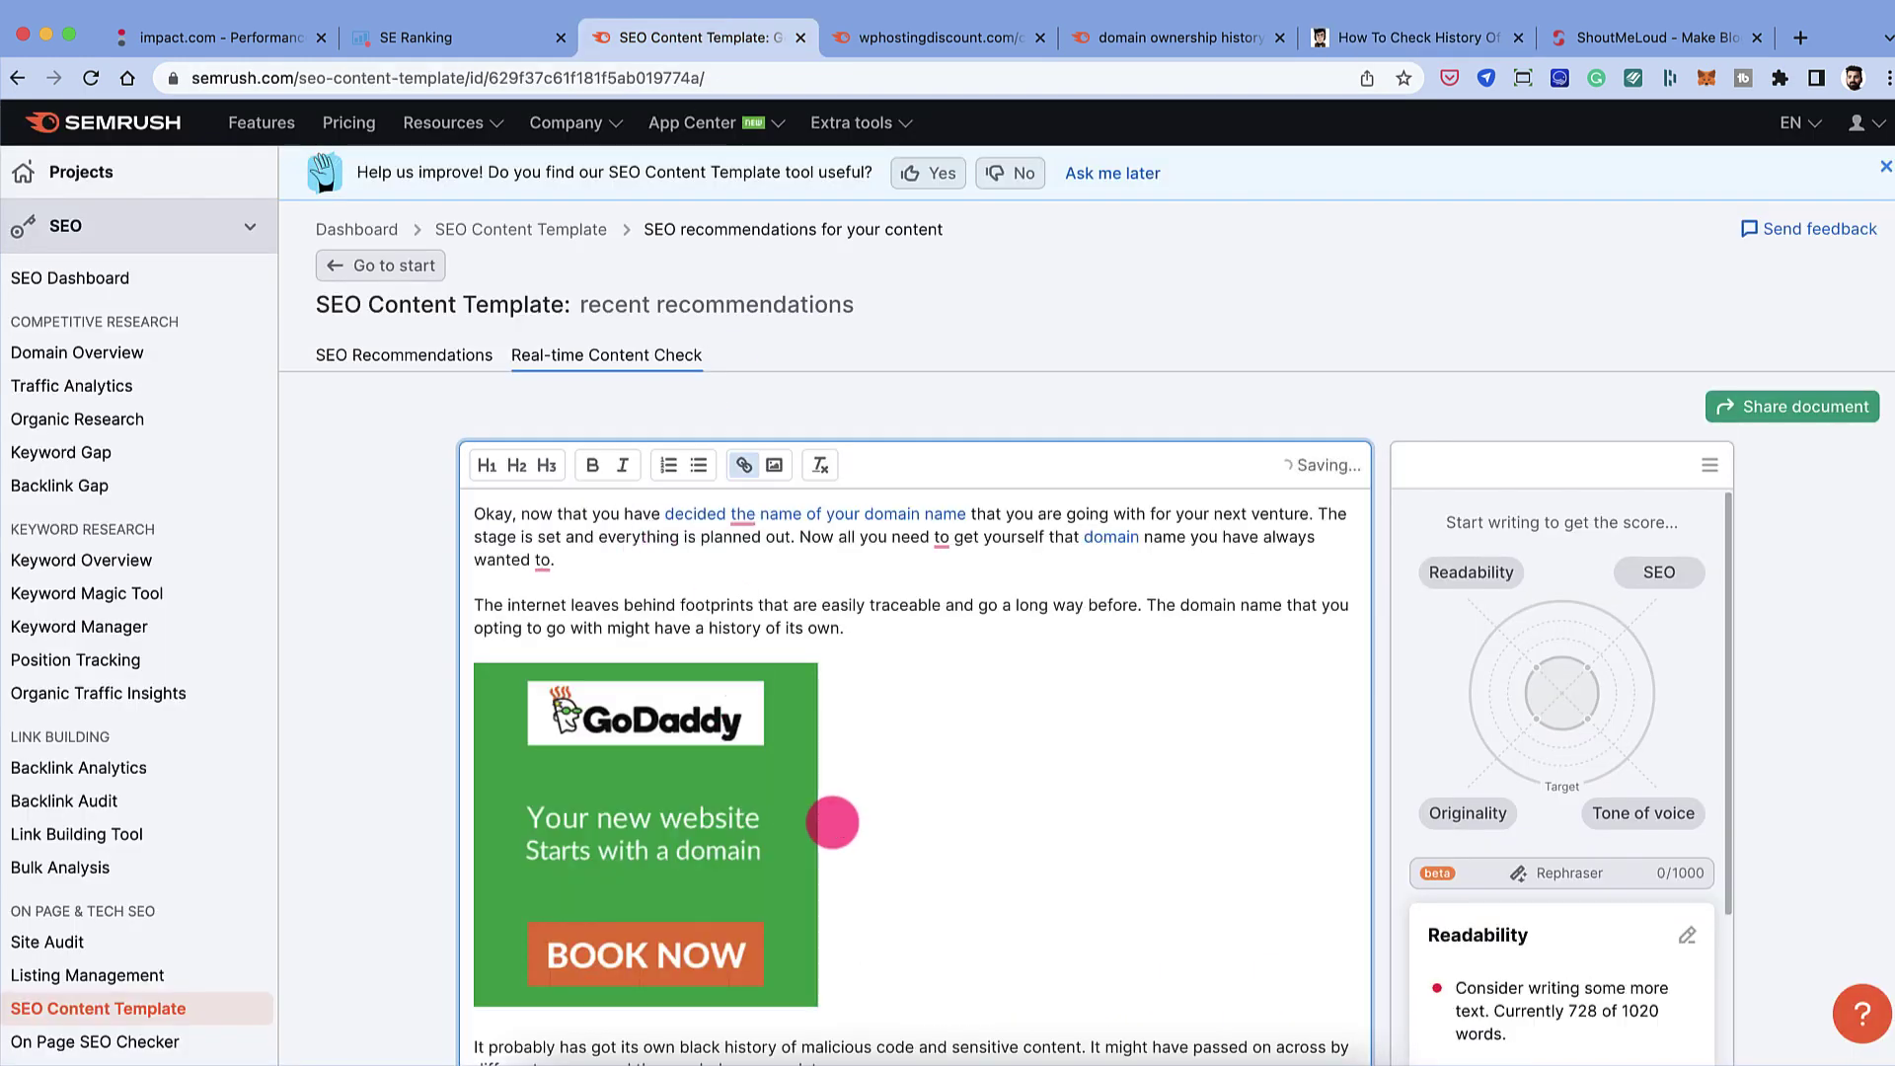
scroll(1254, 464, "down", 1)
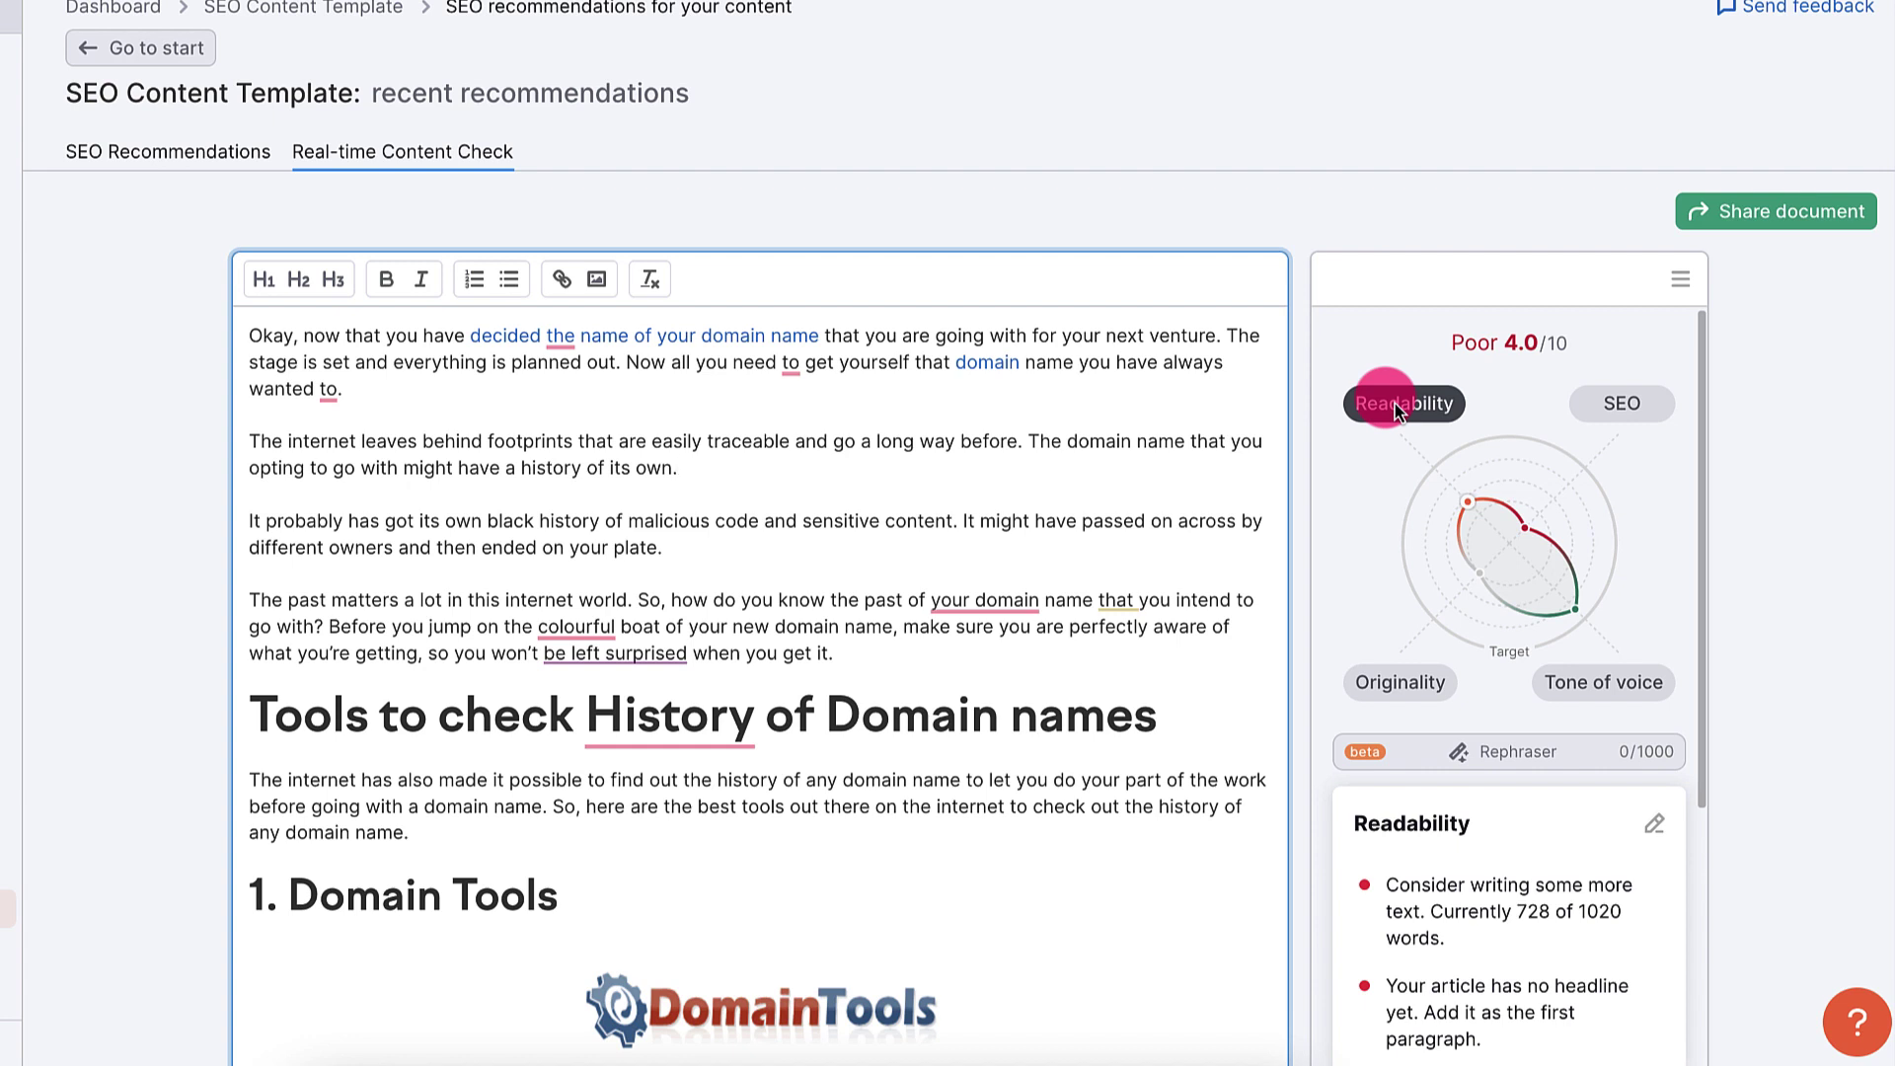
scroll(1394, 411, "down", 2)
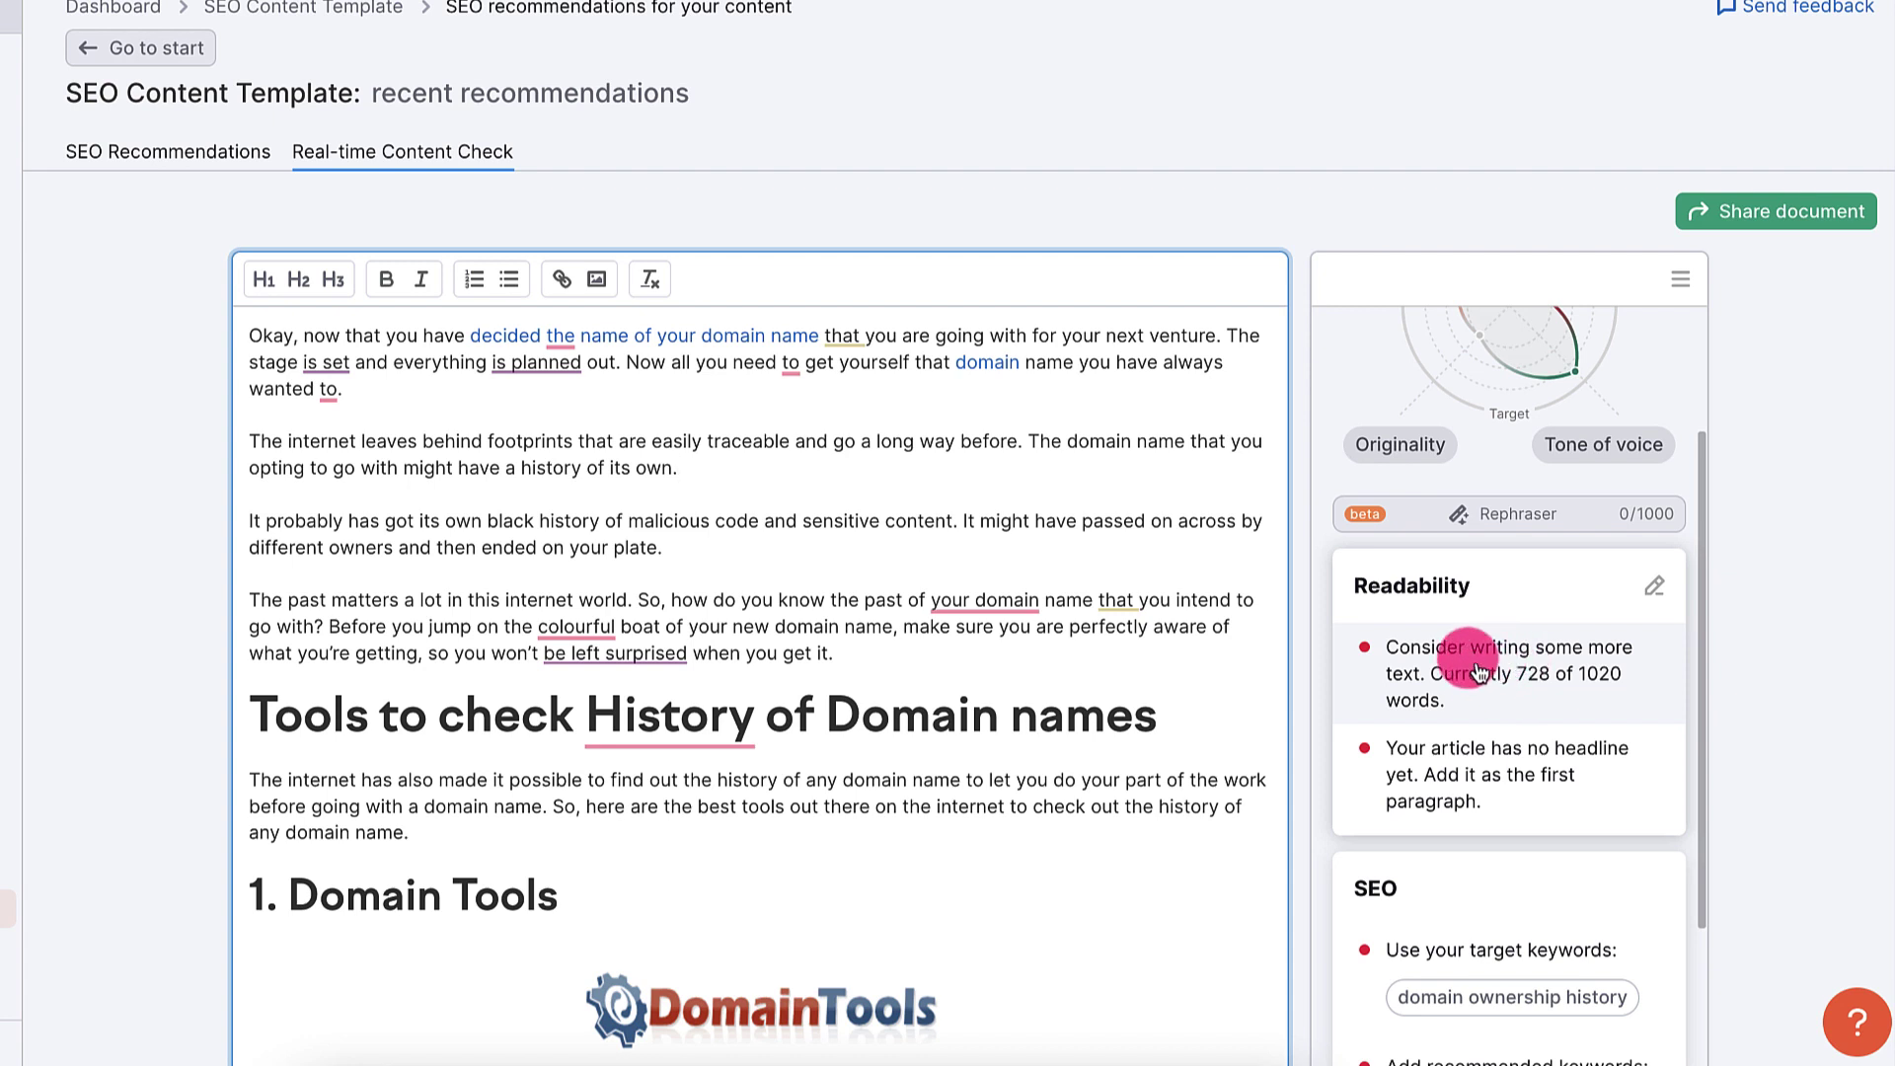
scroll(1477, 671, "down", 2)
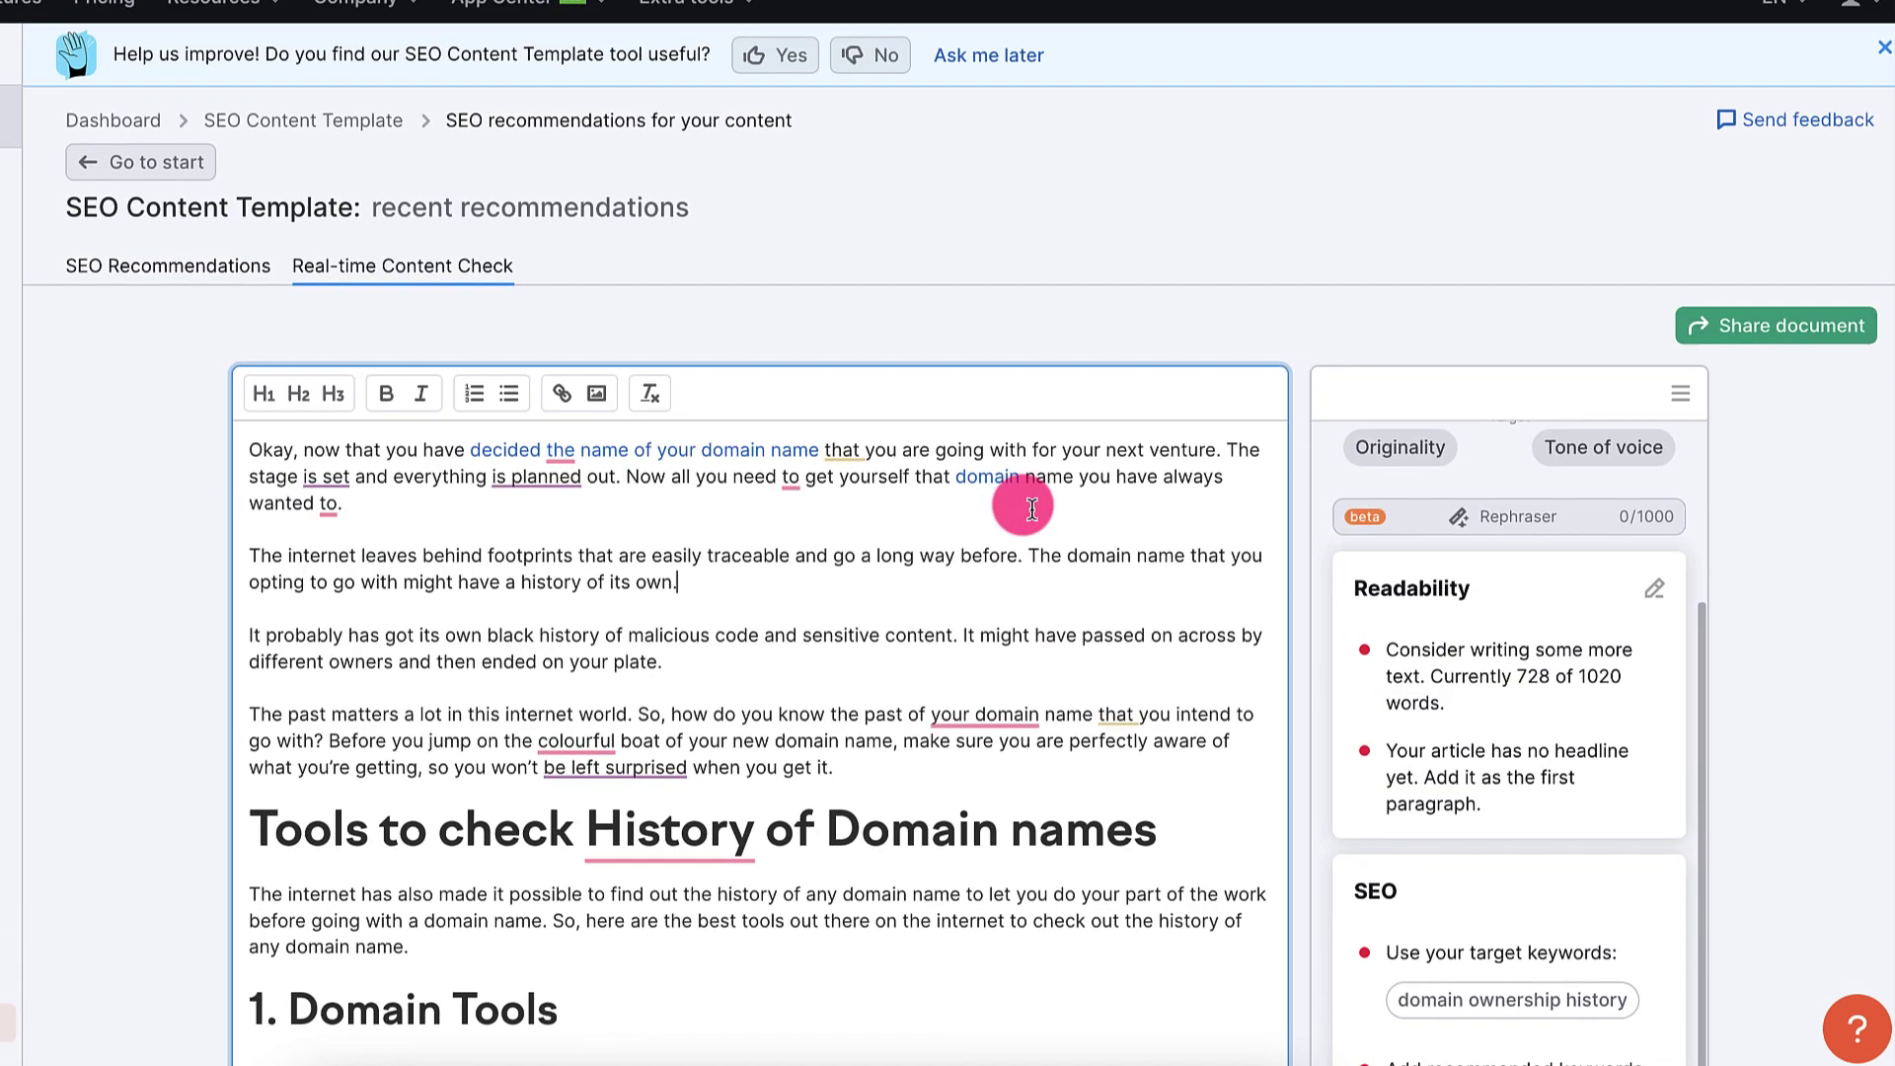
Step: Add 'How To Check History Of A Domain Name Including Ownership History' as the H1 headline, reaching 4.7/10
left_click(247, 441)
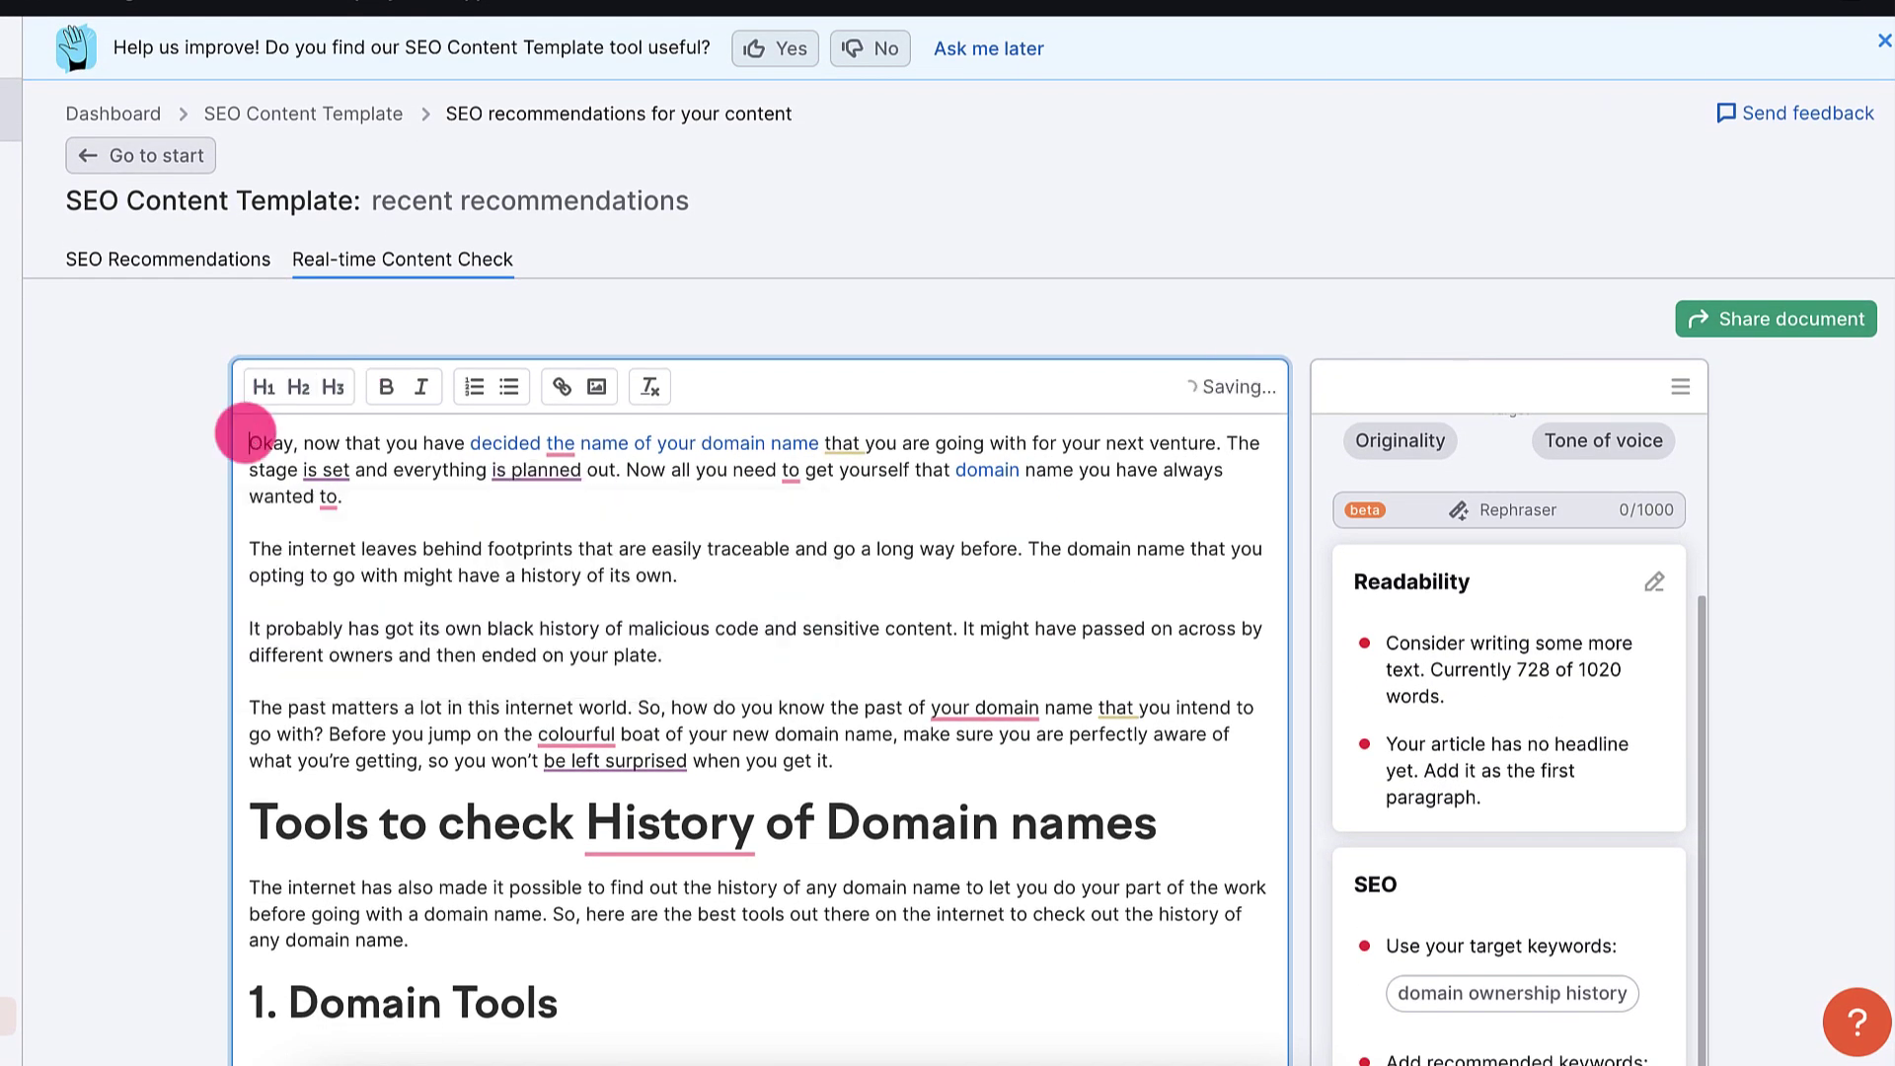
key("Return")
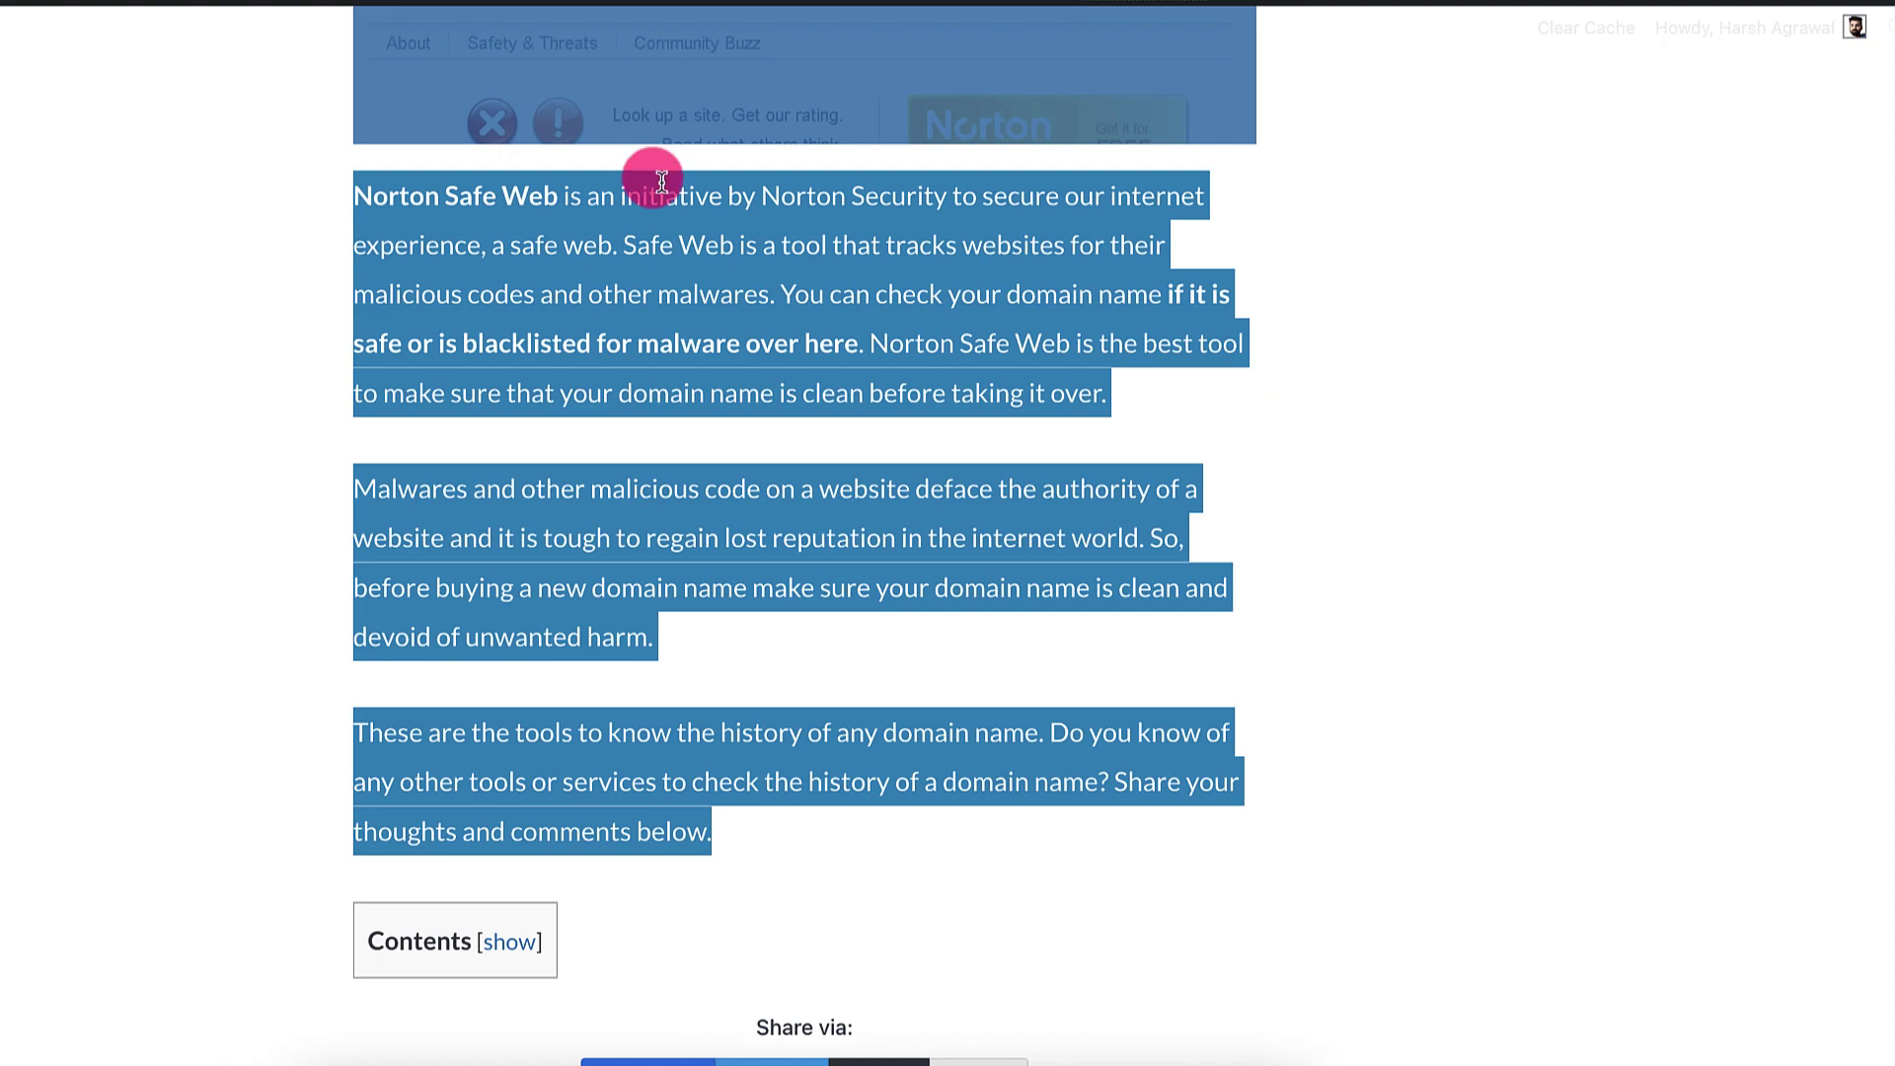
scroll(655, 292, "up", 15)
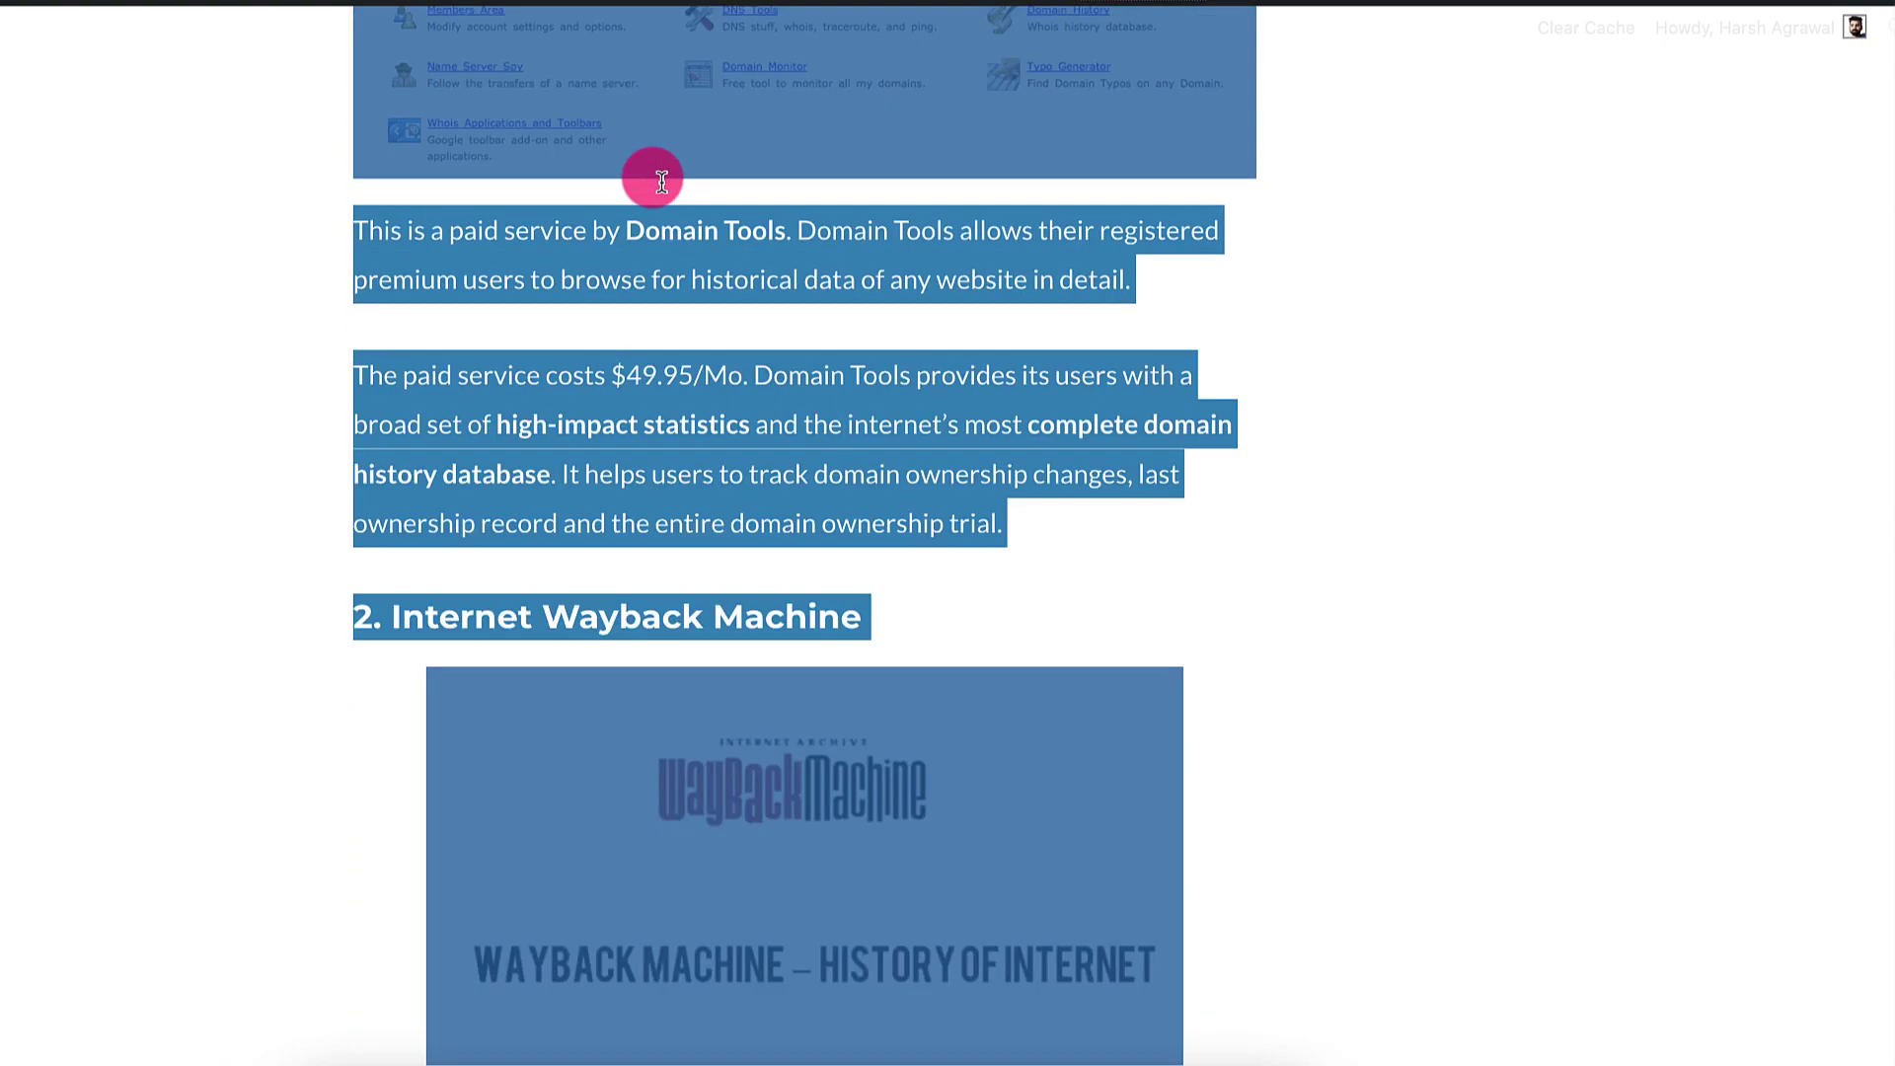
left_click(661, 181)
scroll(403, 316, "down", 1)
left_click_drag(203, 287, 1413, 361)
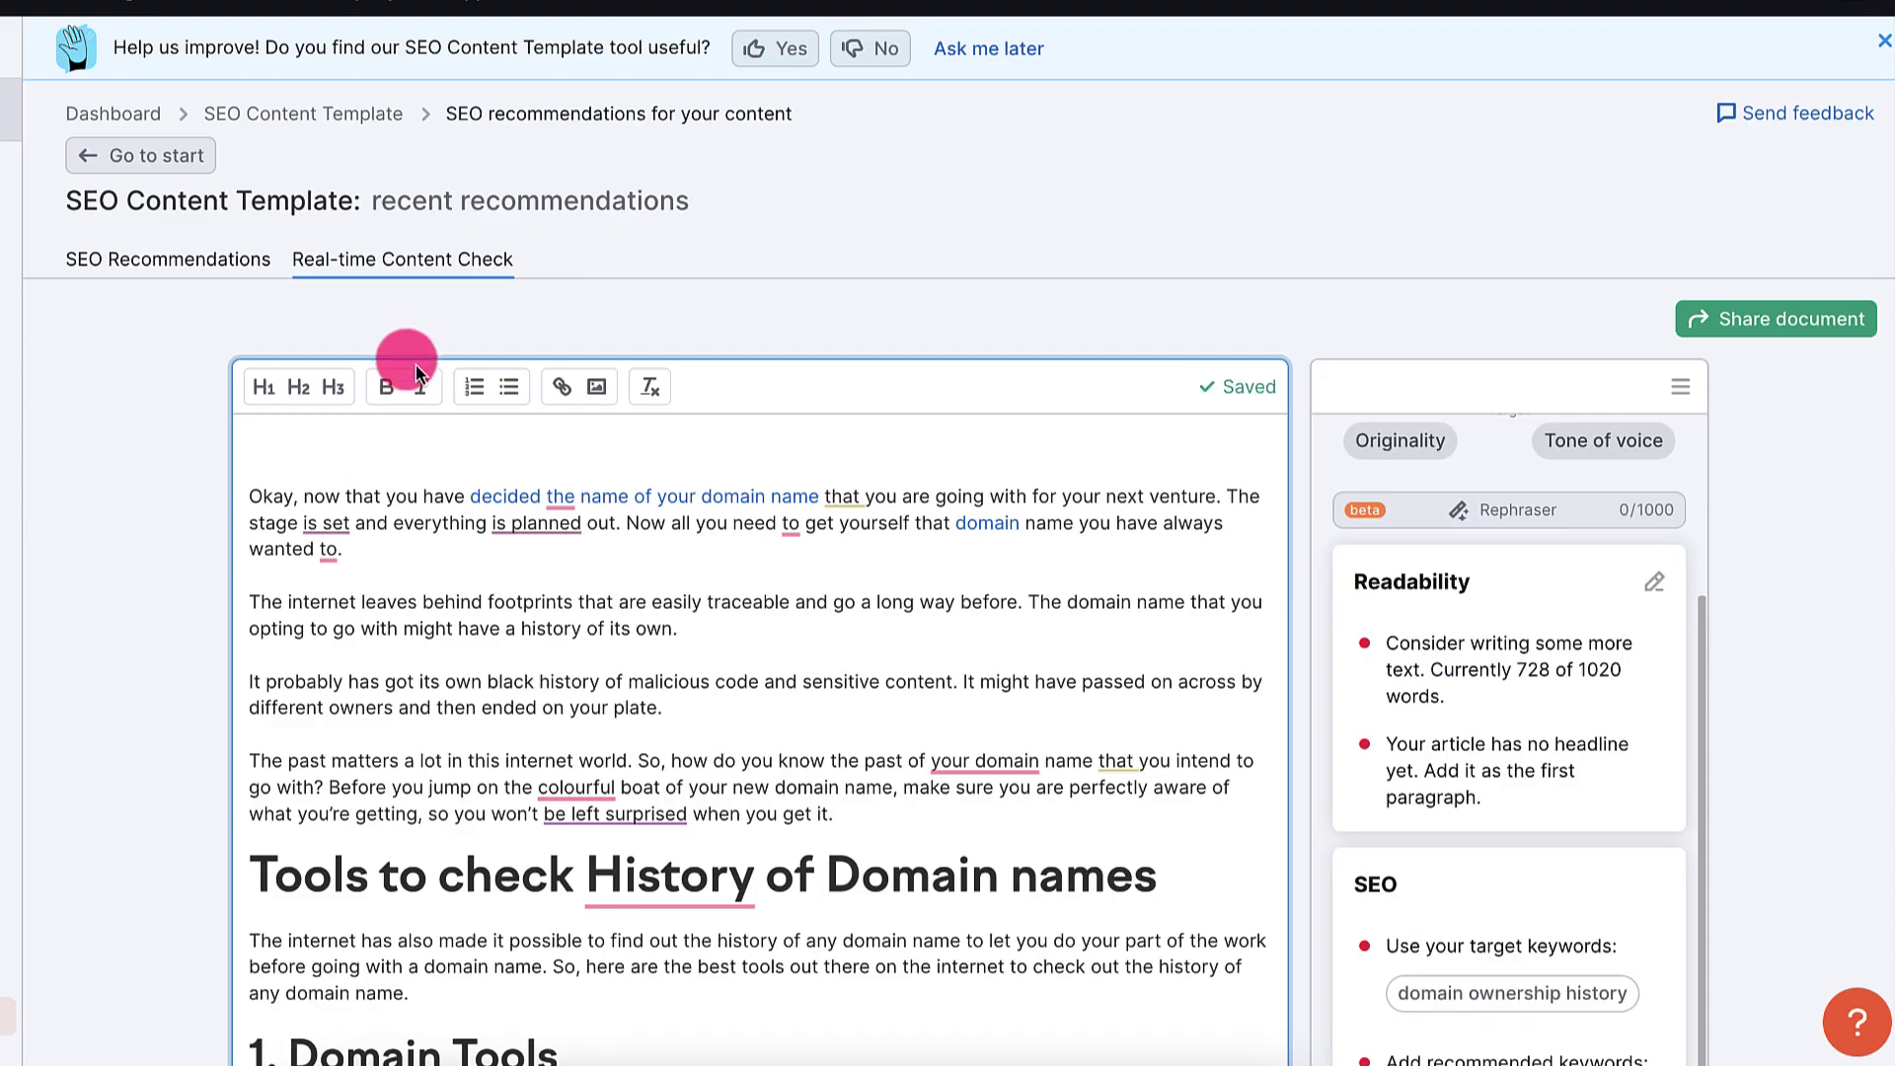
type("How To Check History Of A Domain Name Including Ownership History")
scroll(1413, 605, "down", 3)
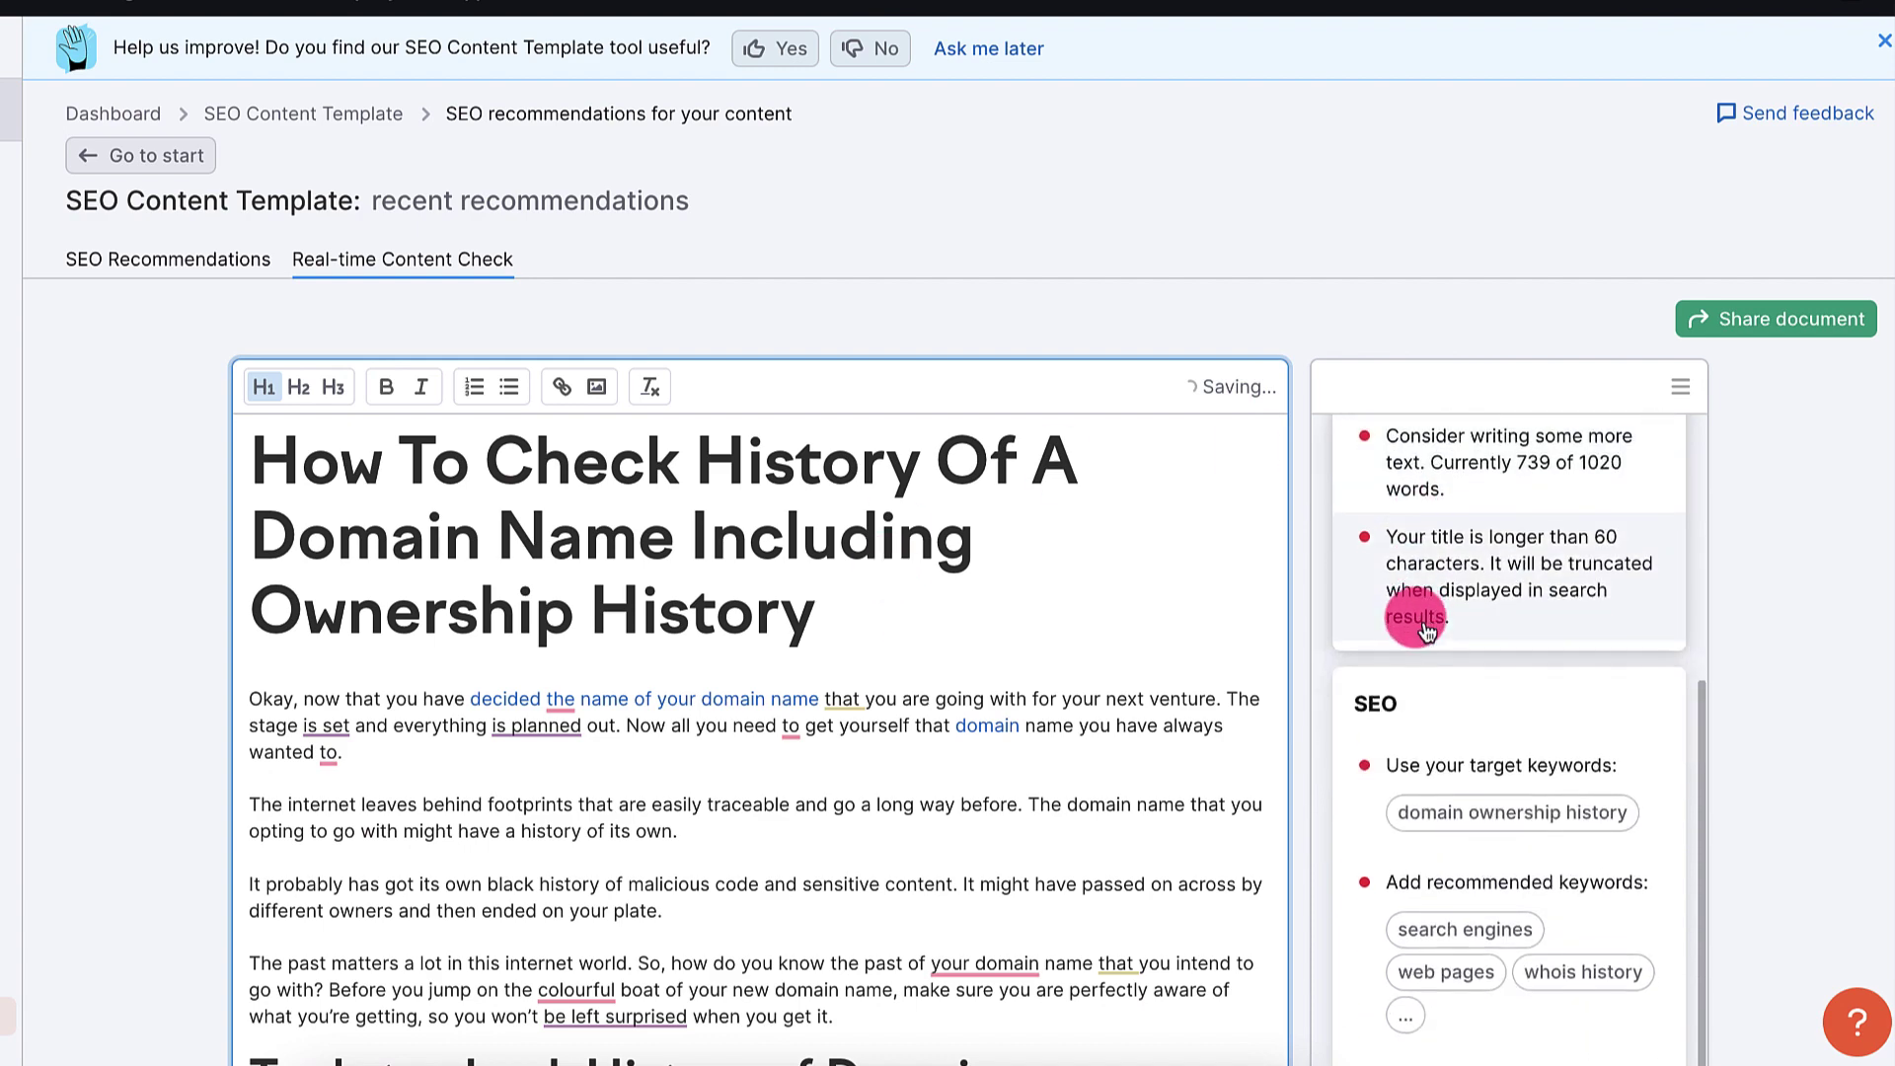
scroll(1424, 620, "down", 5)
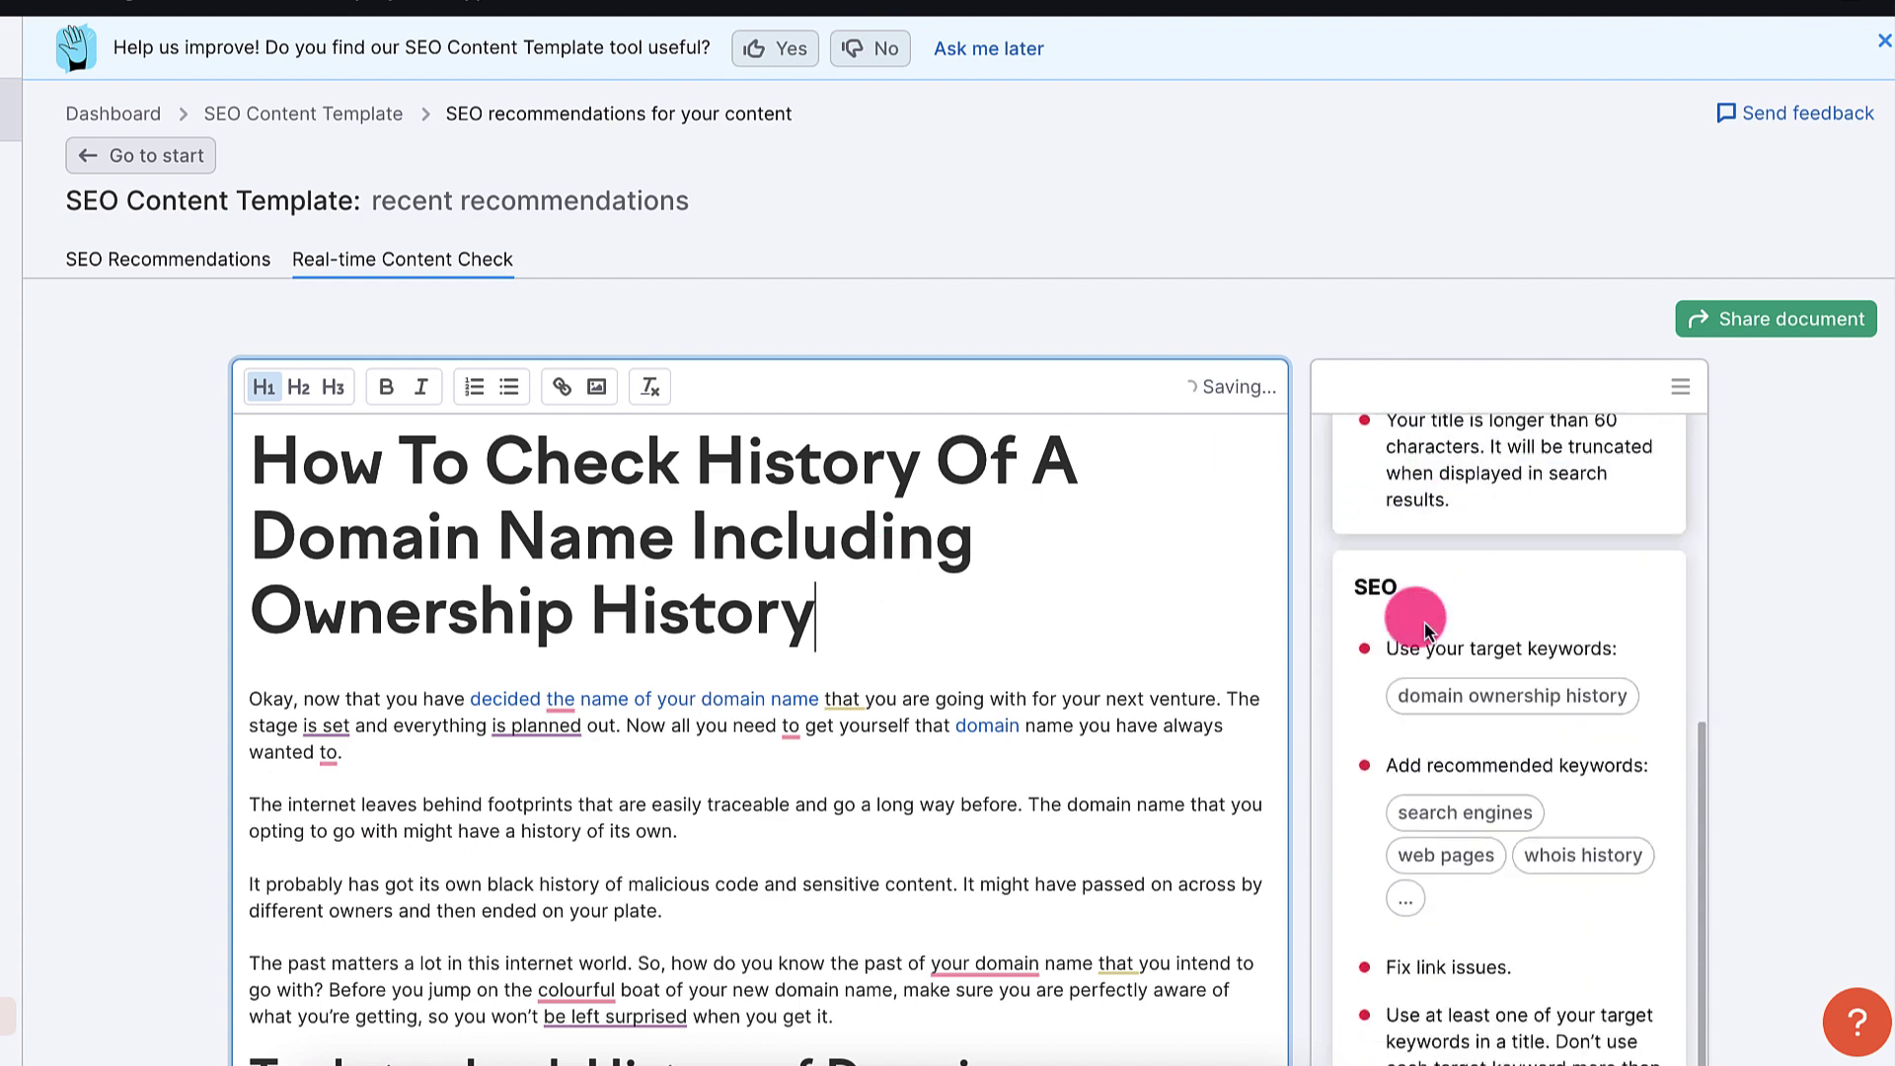
scroll(1729, 506, "down", 5)
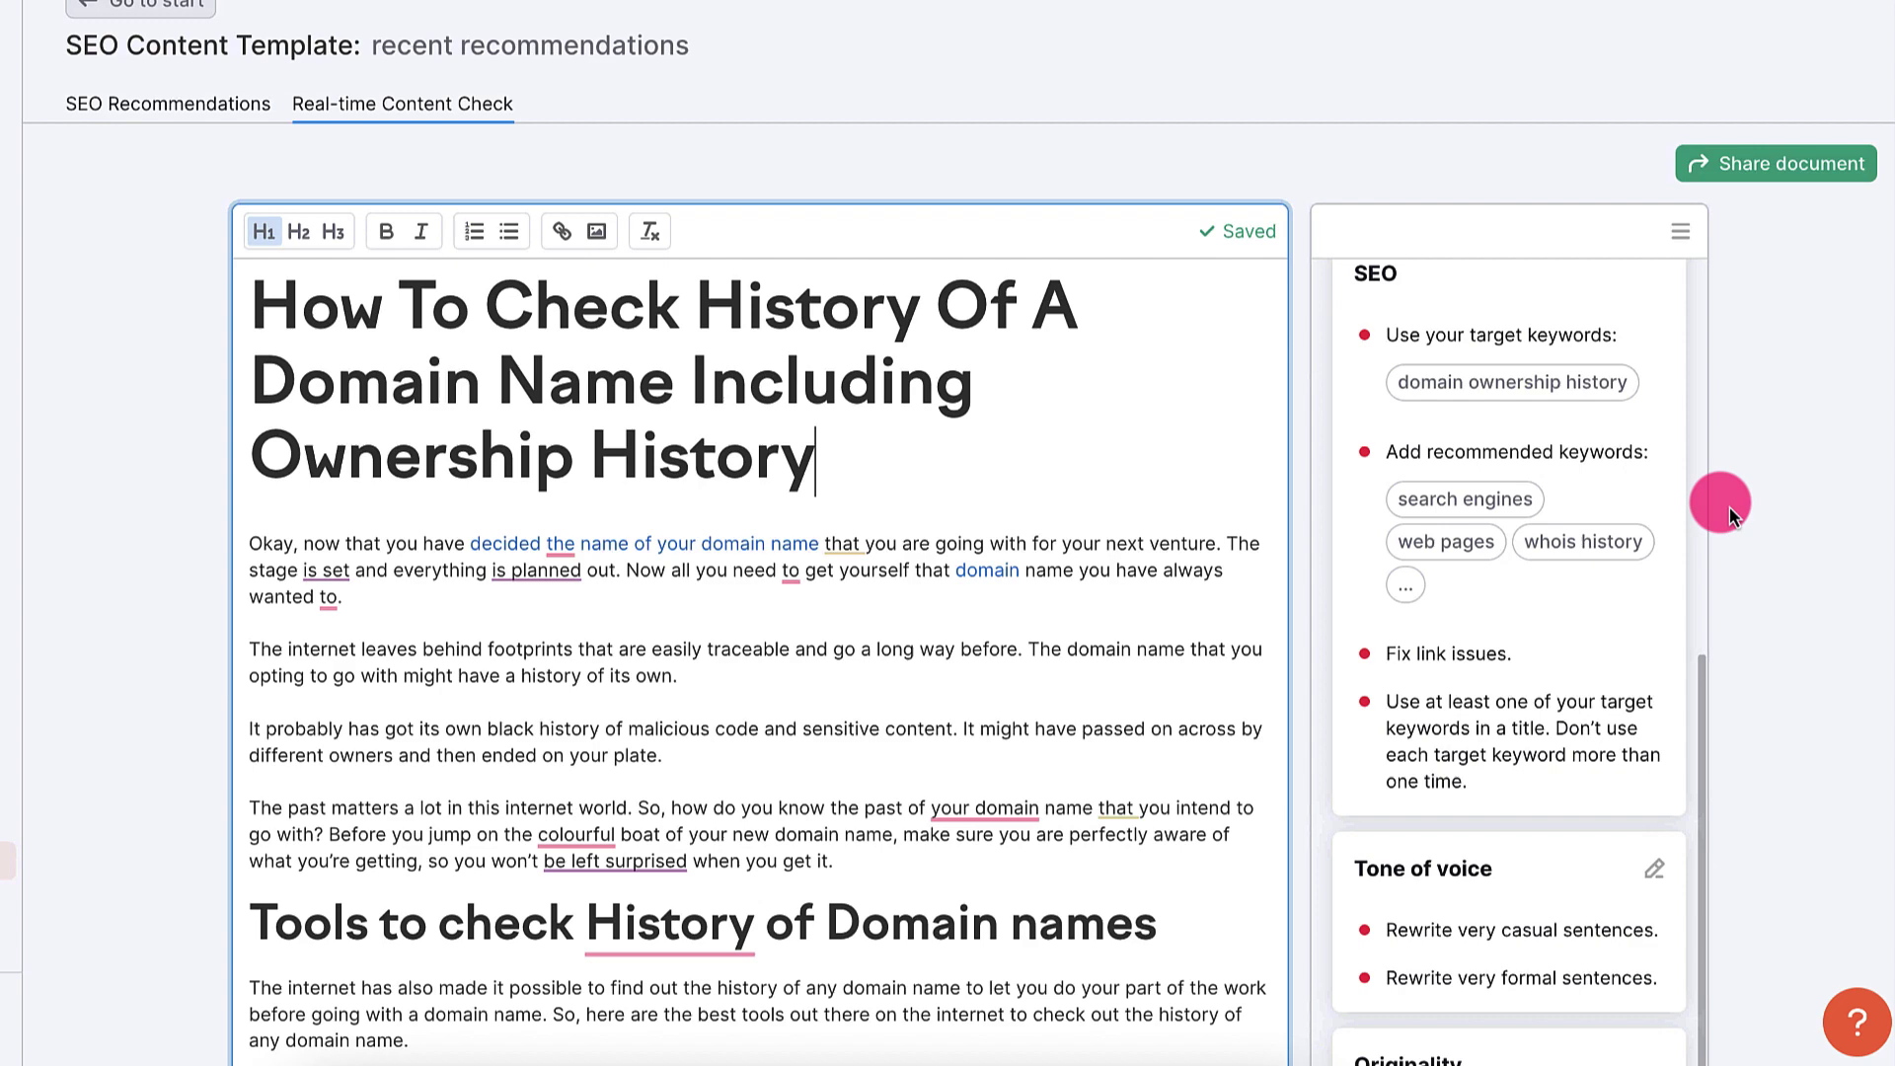
left_click(1485, 583)
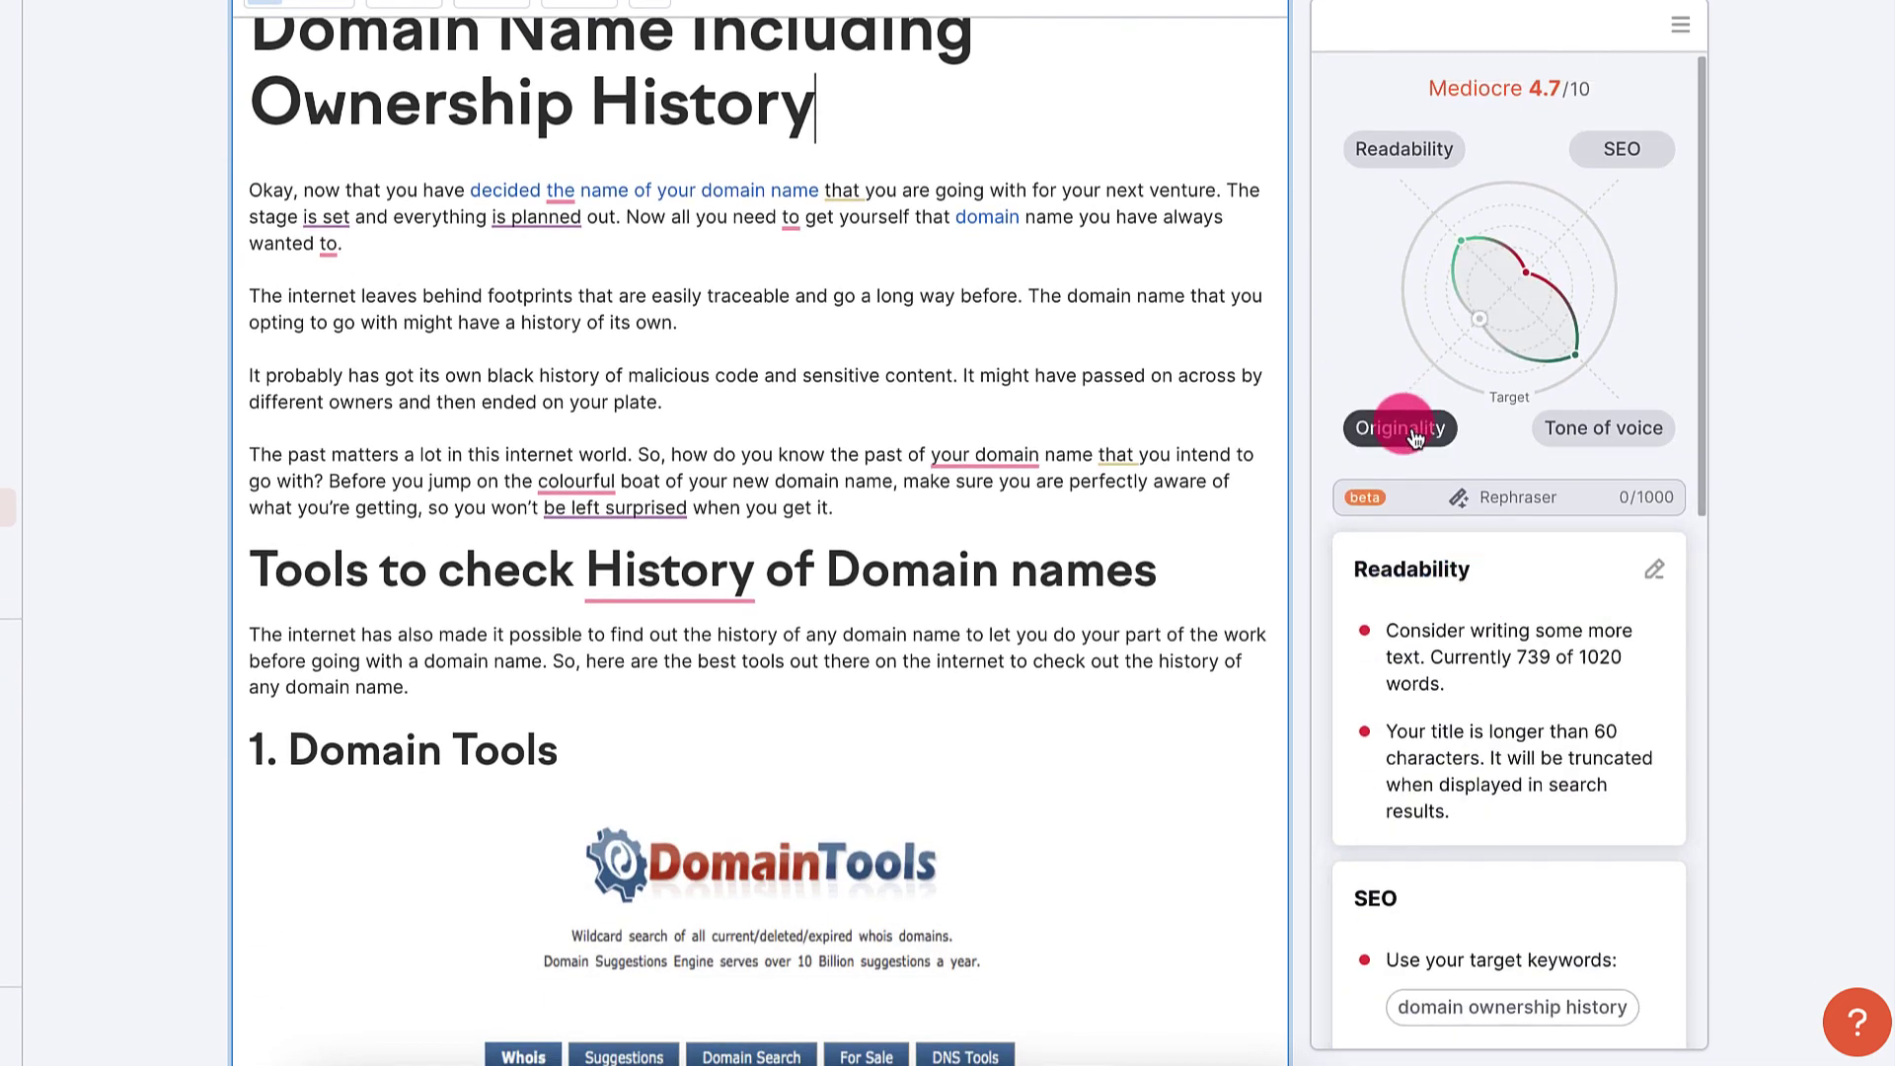
Step: Open the detailed SEO breakdown, glance at the Readability metrics, then return to SEO
left_click(1594, 138)
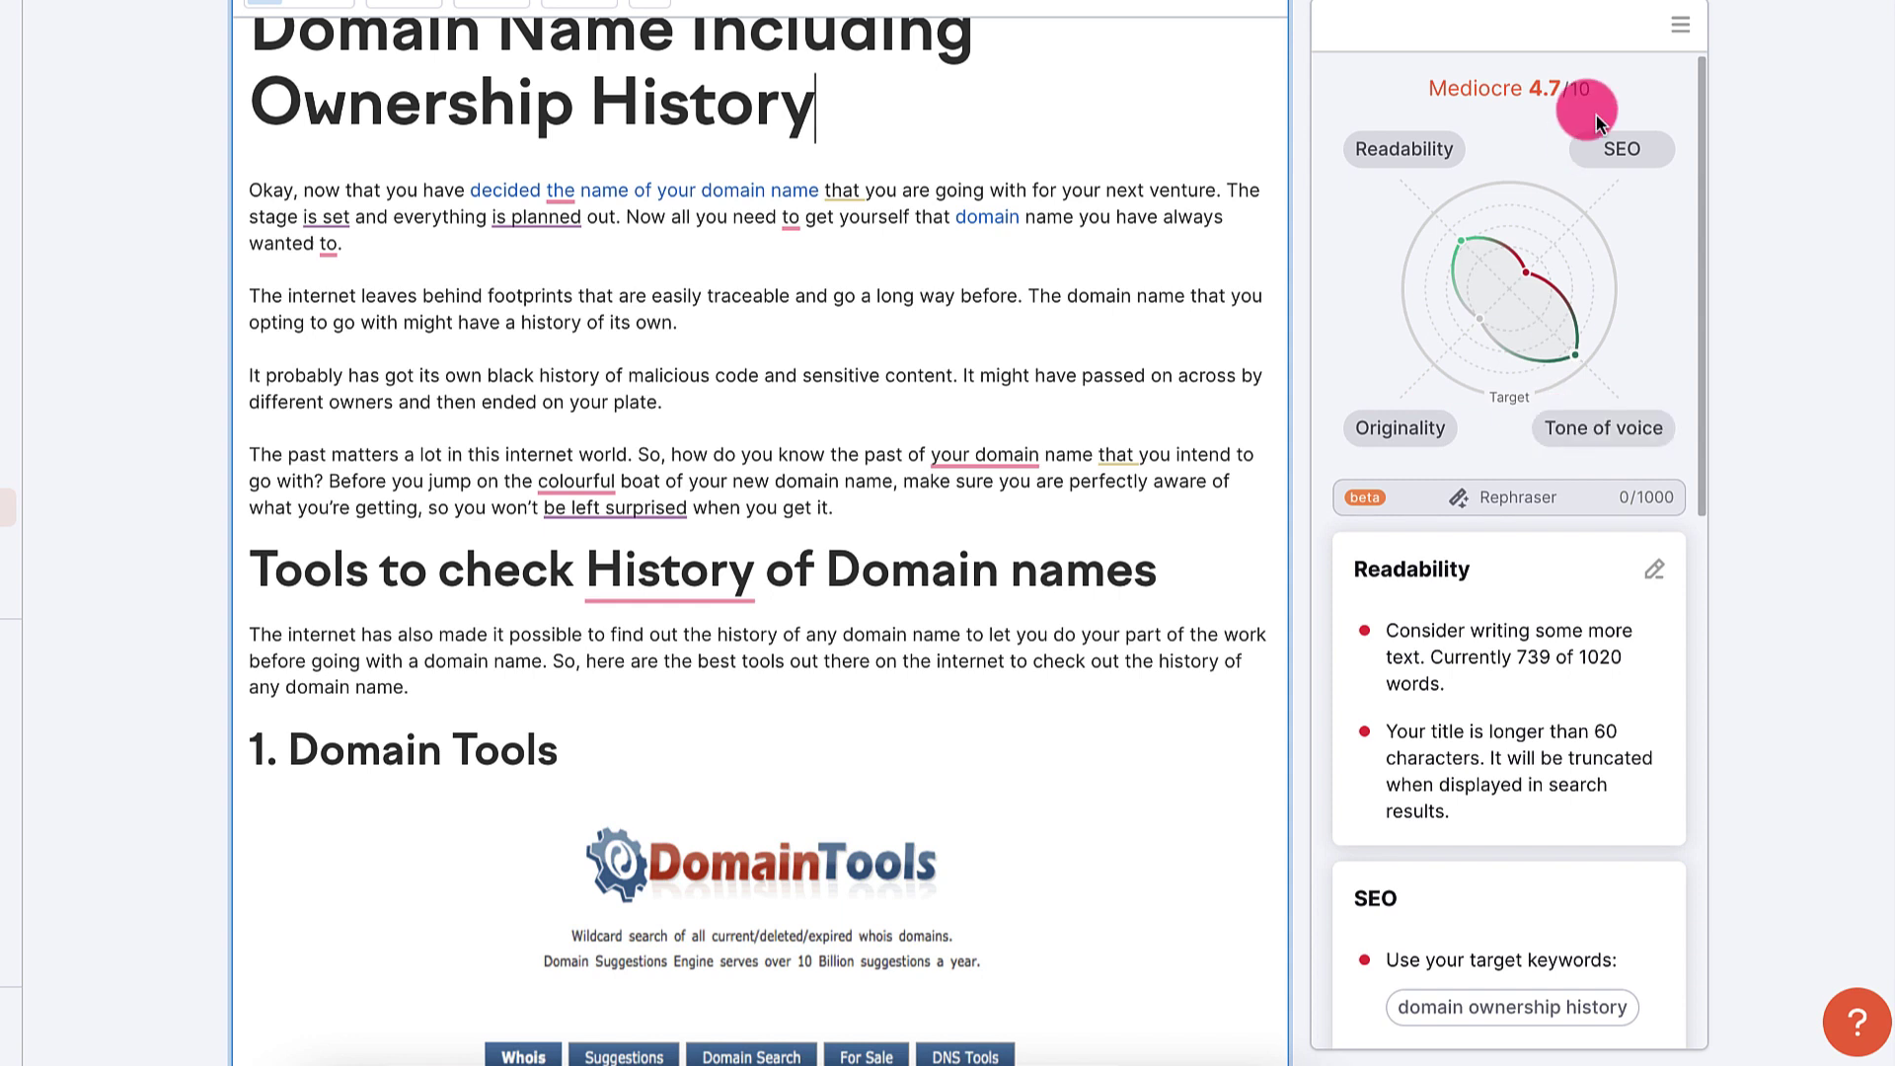
left_click(1386, 150)
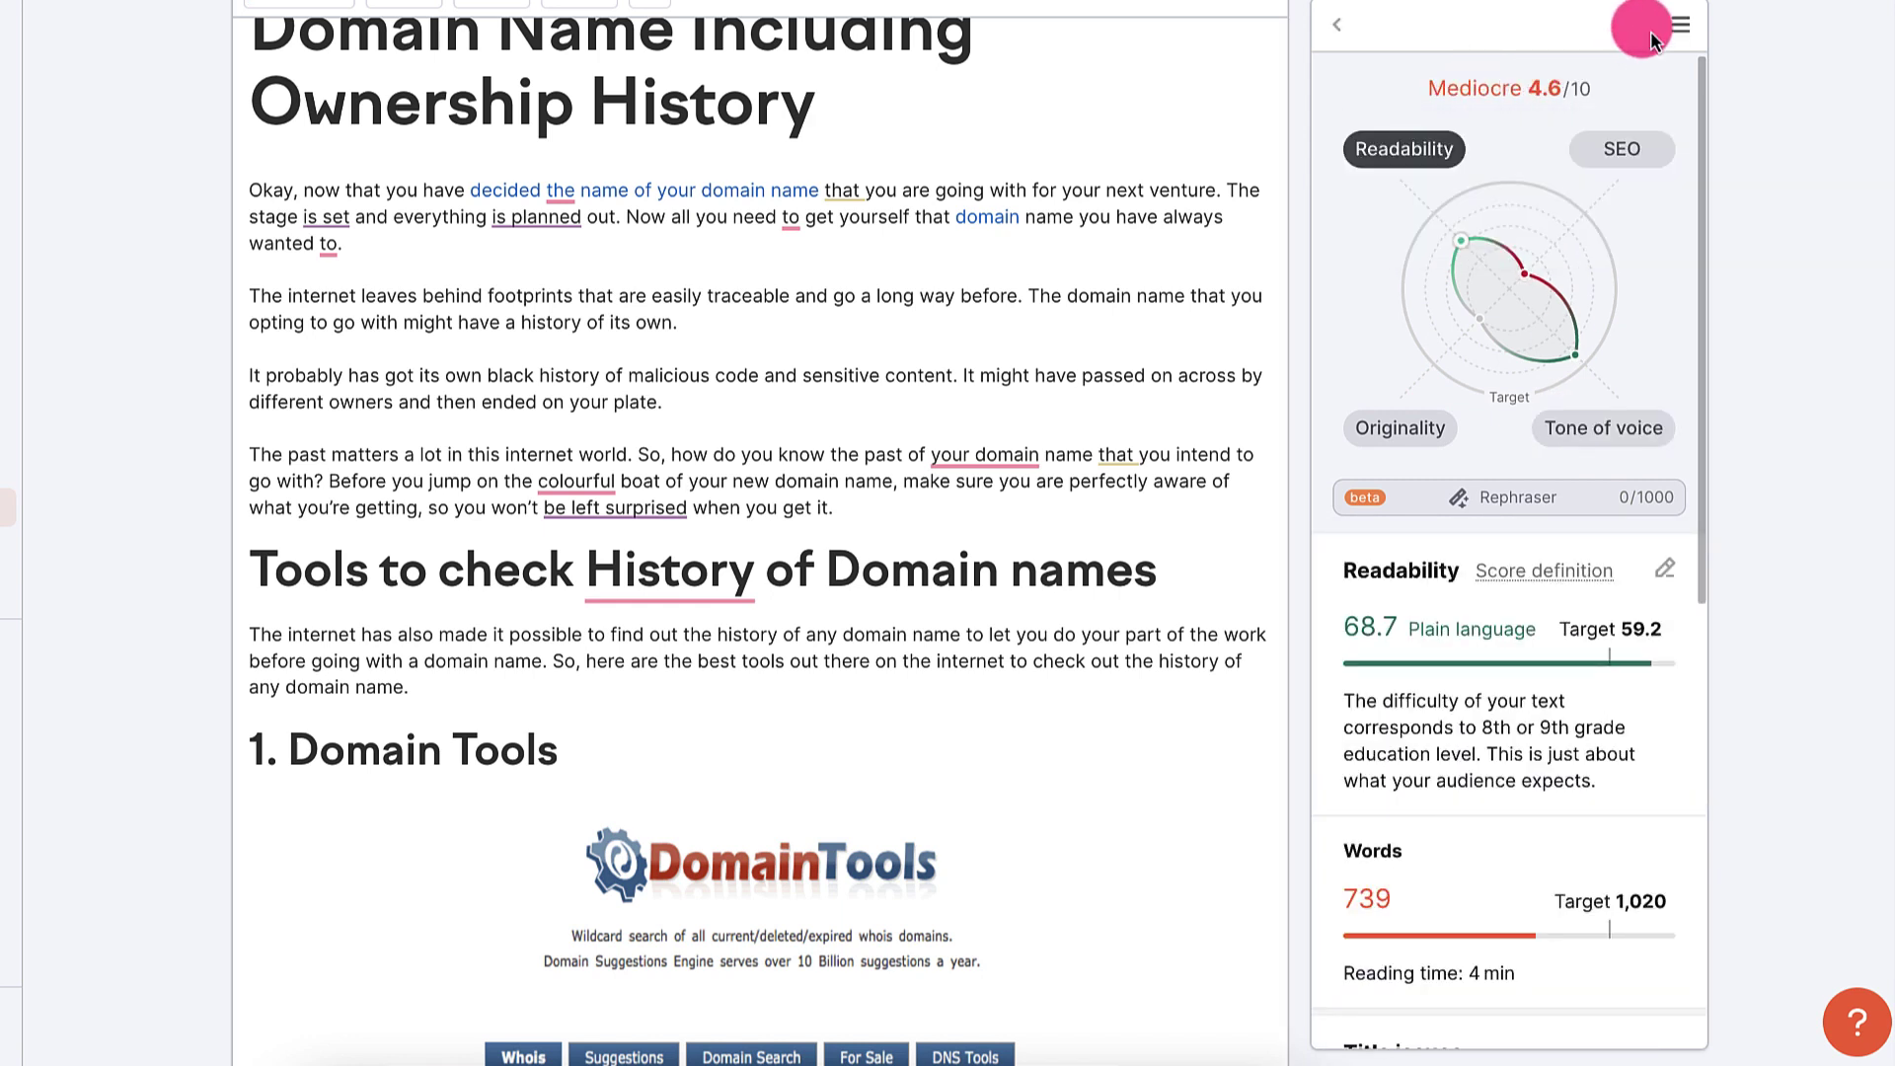
scroll(1387, 457, "down", 2)
scroll(1396, 434, "up", 2)
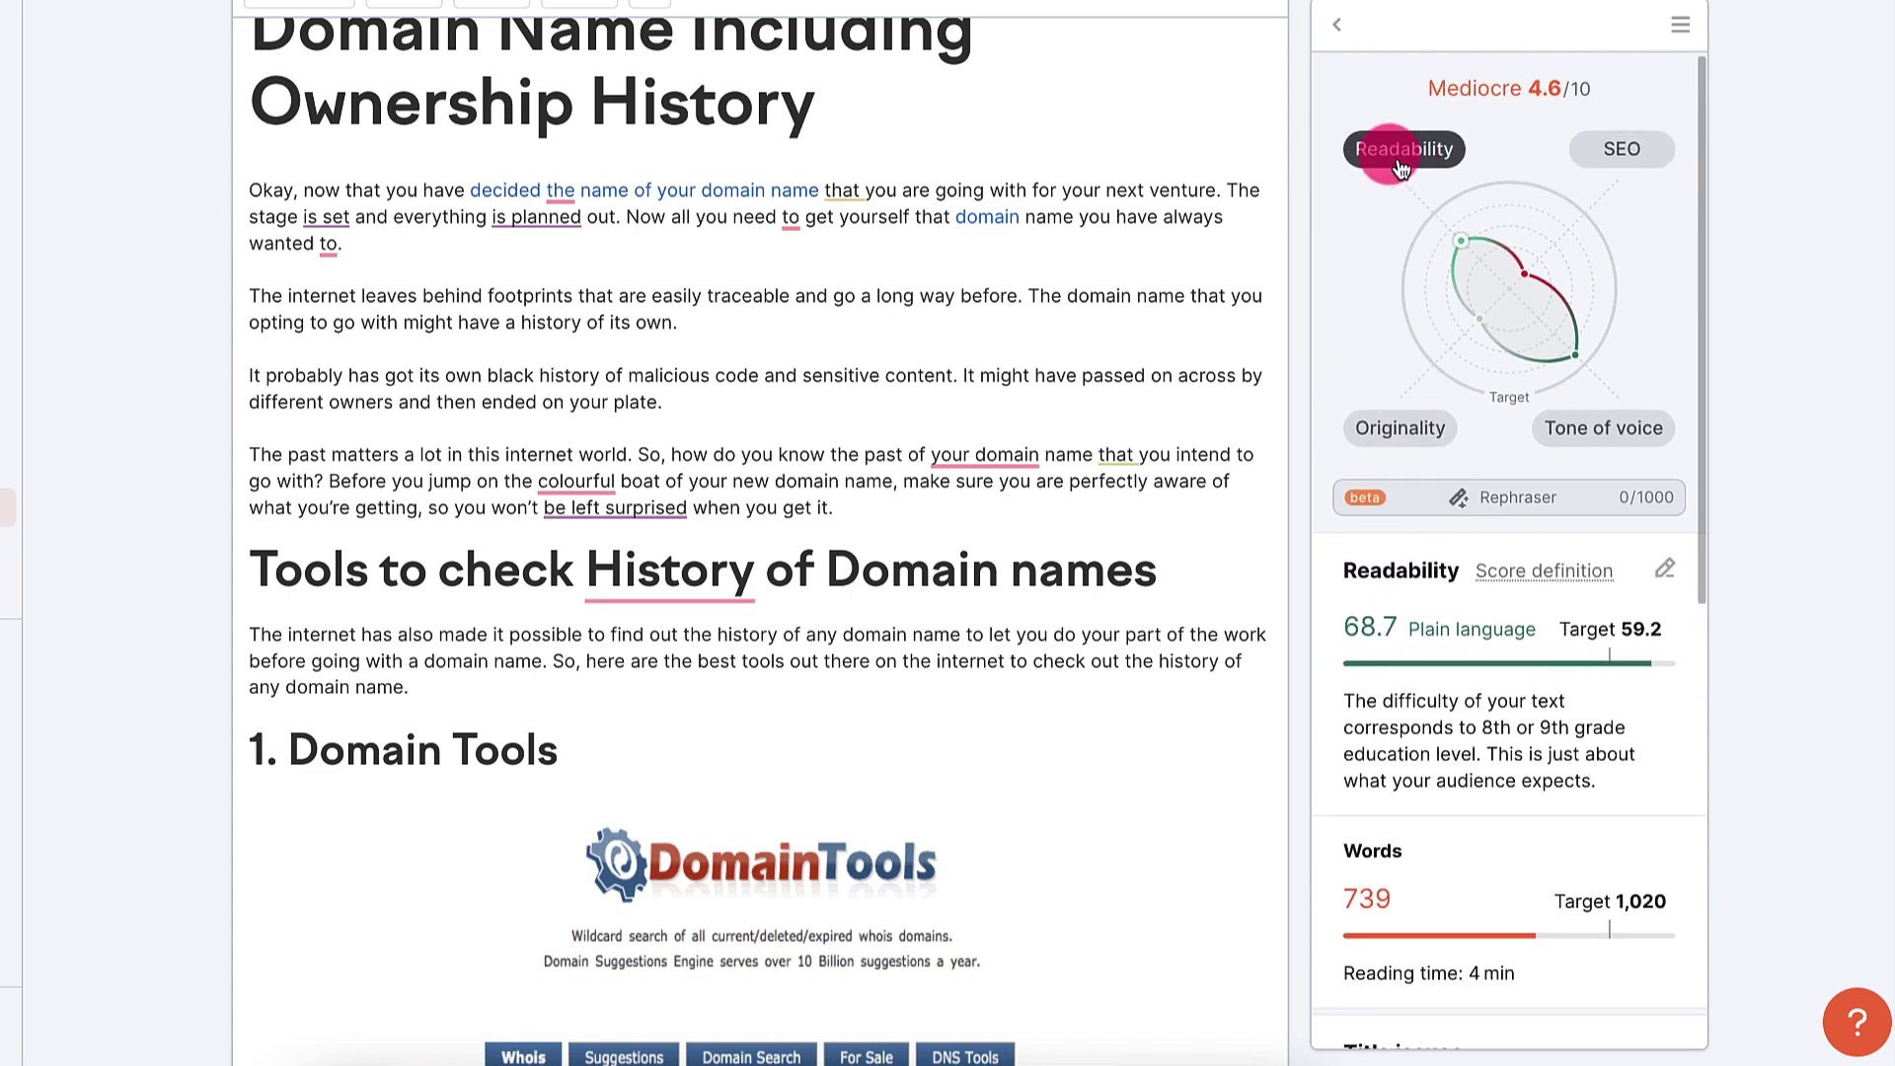
left_click(1594, 150)
Step: Review the target and recommended keywords, Alt attribute findings and link issues in the SEO panel
scroll(1686, 538, "down", 5)
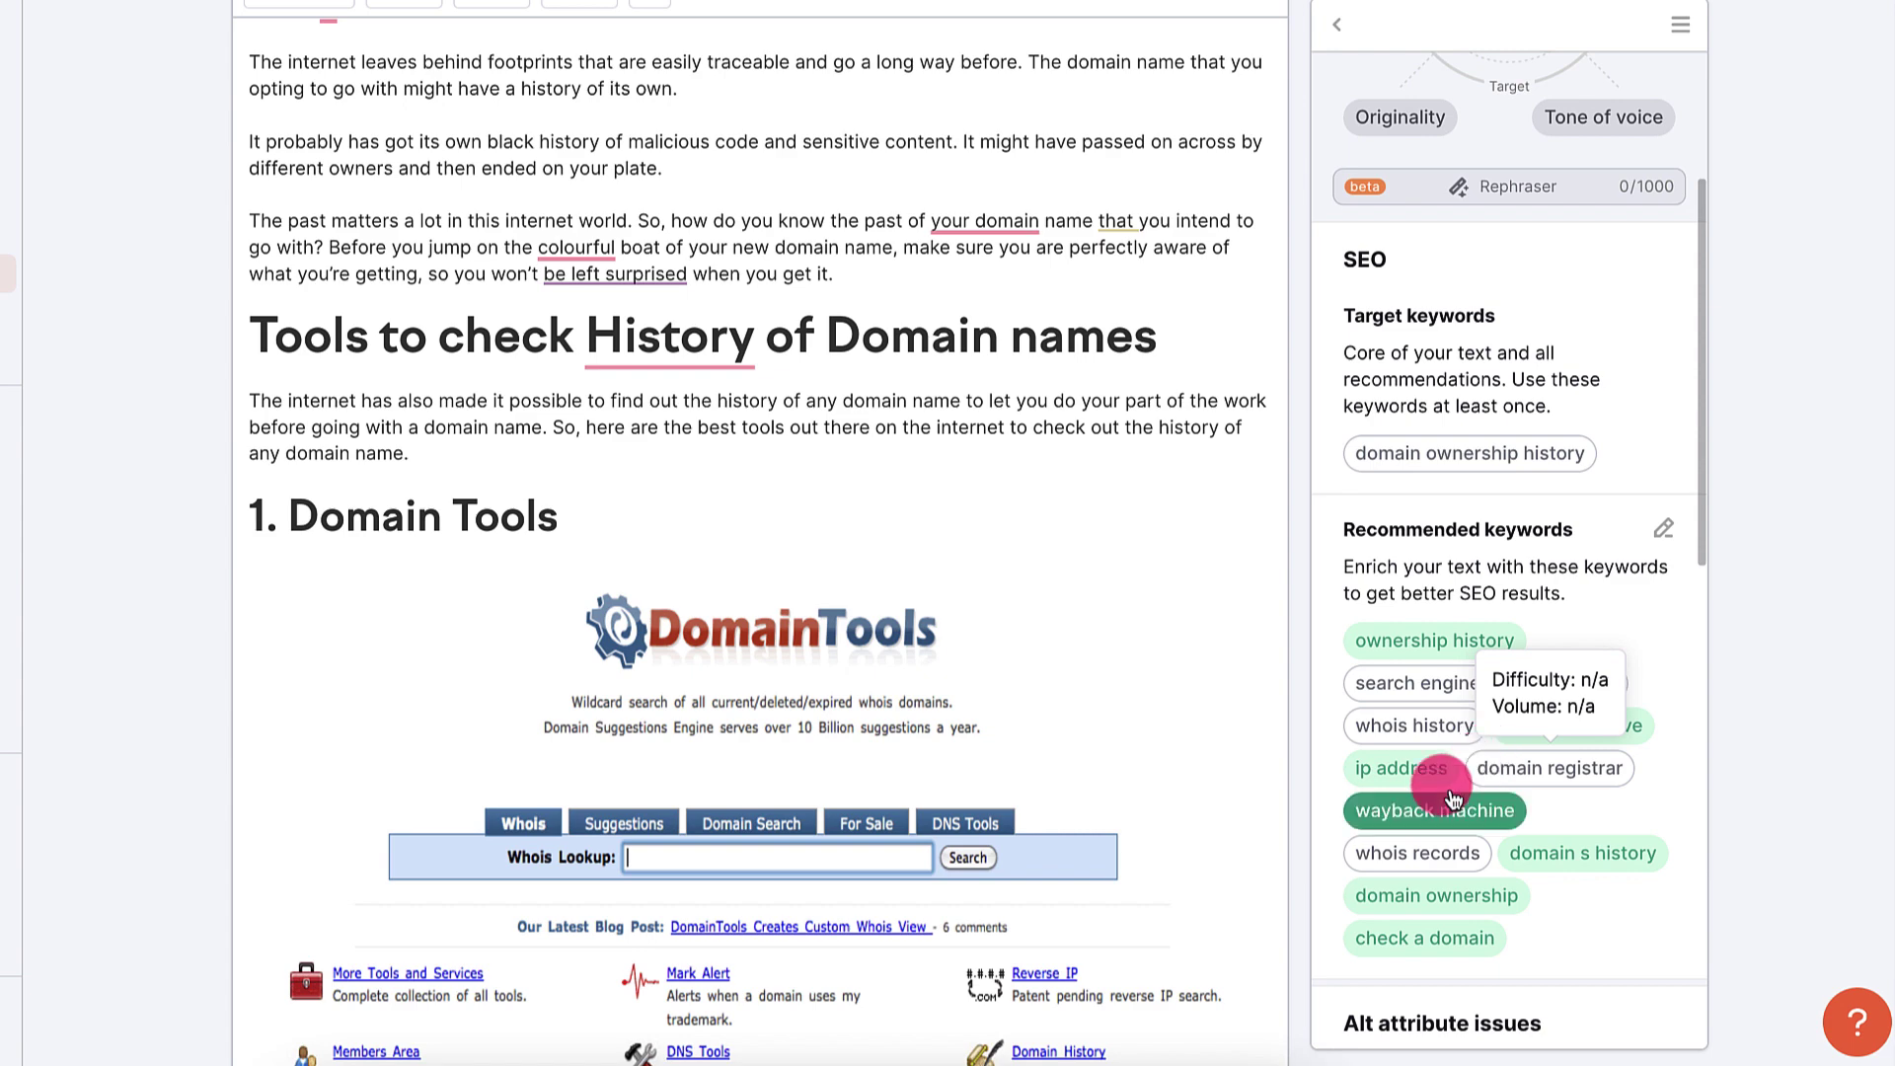
scroll(1404, 832, "down", 2)
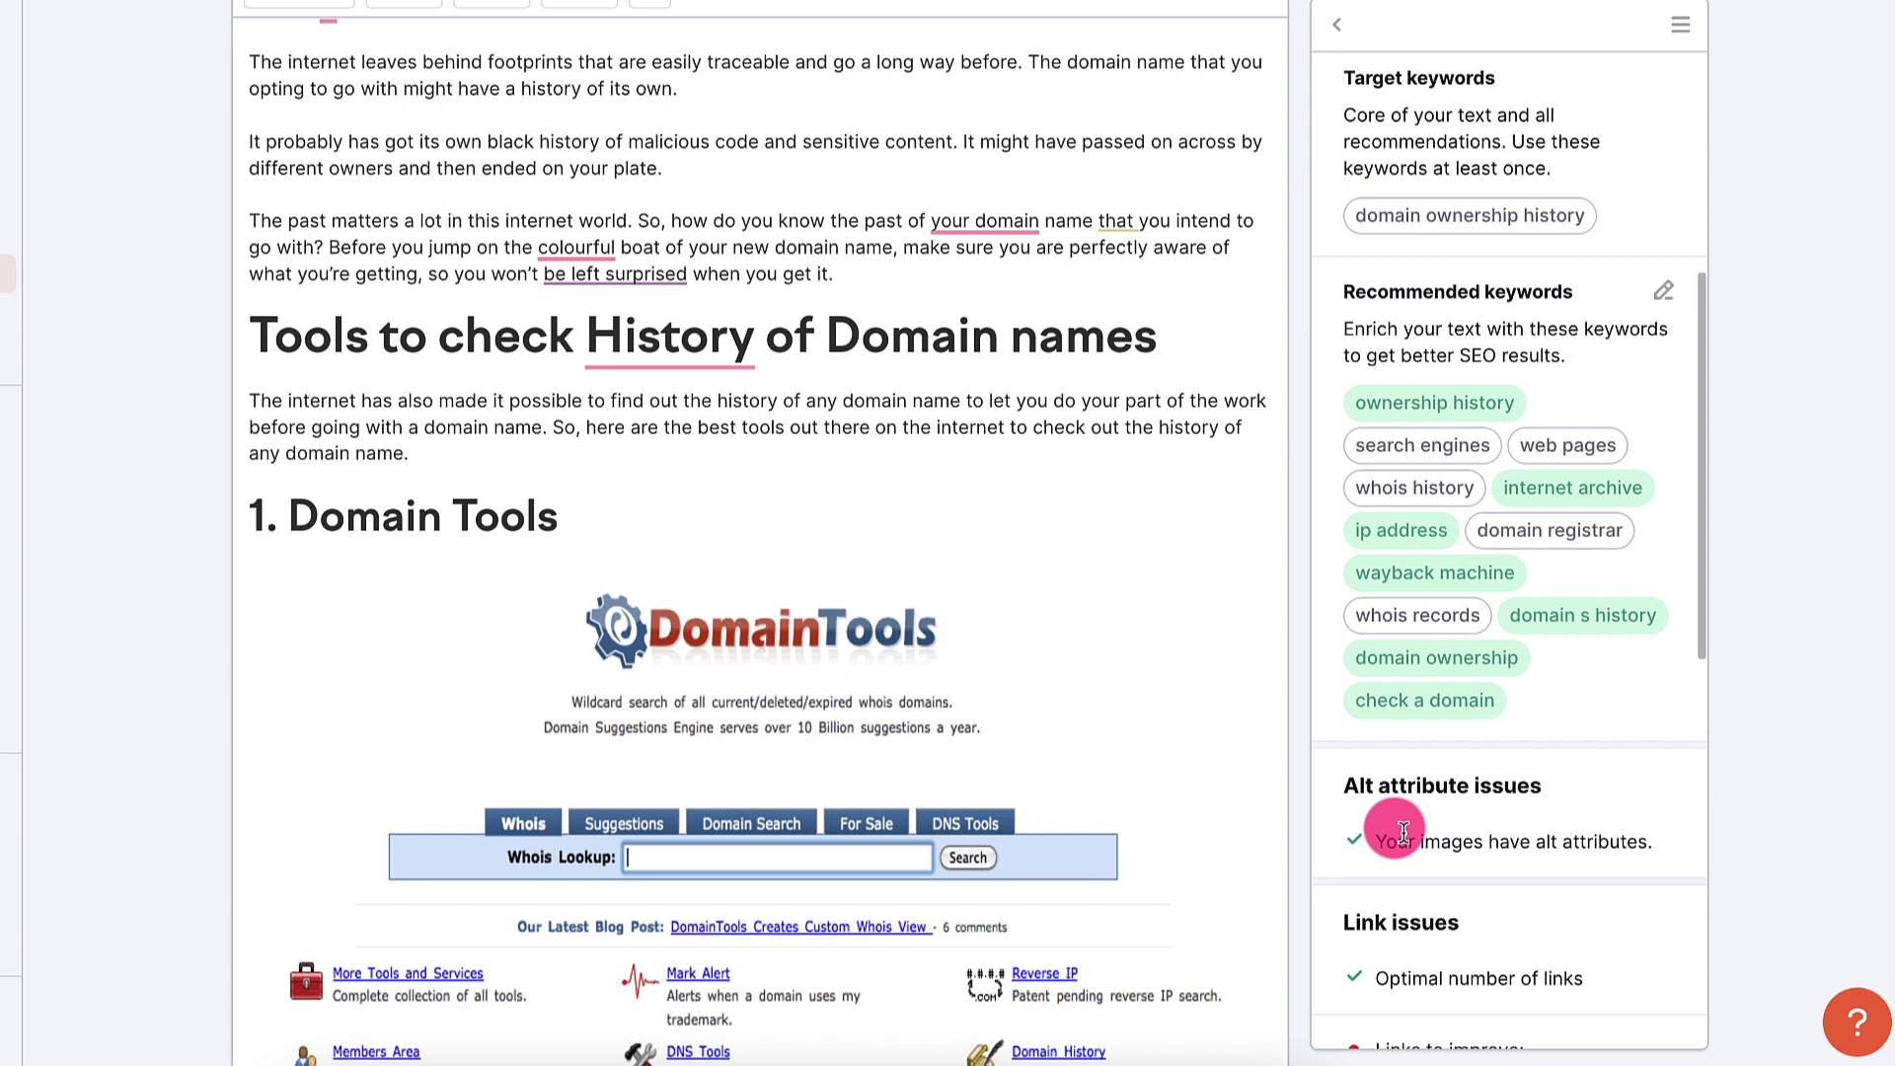
mouse_move(1395, 626)
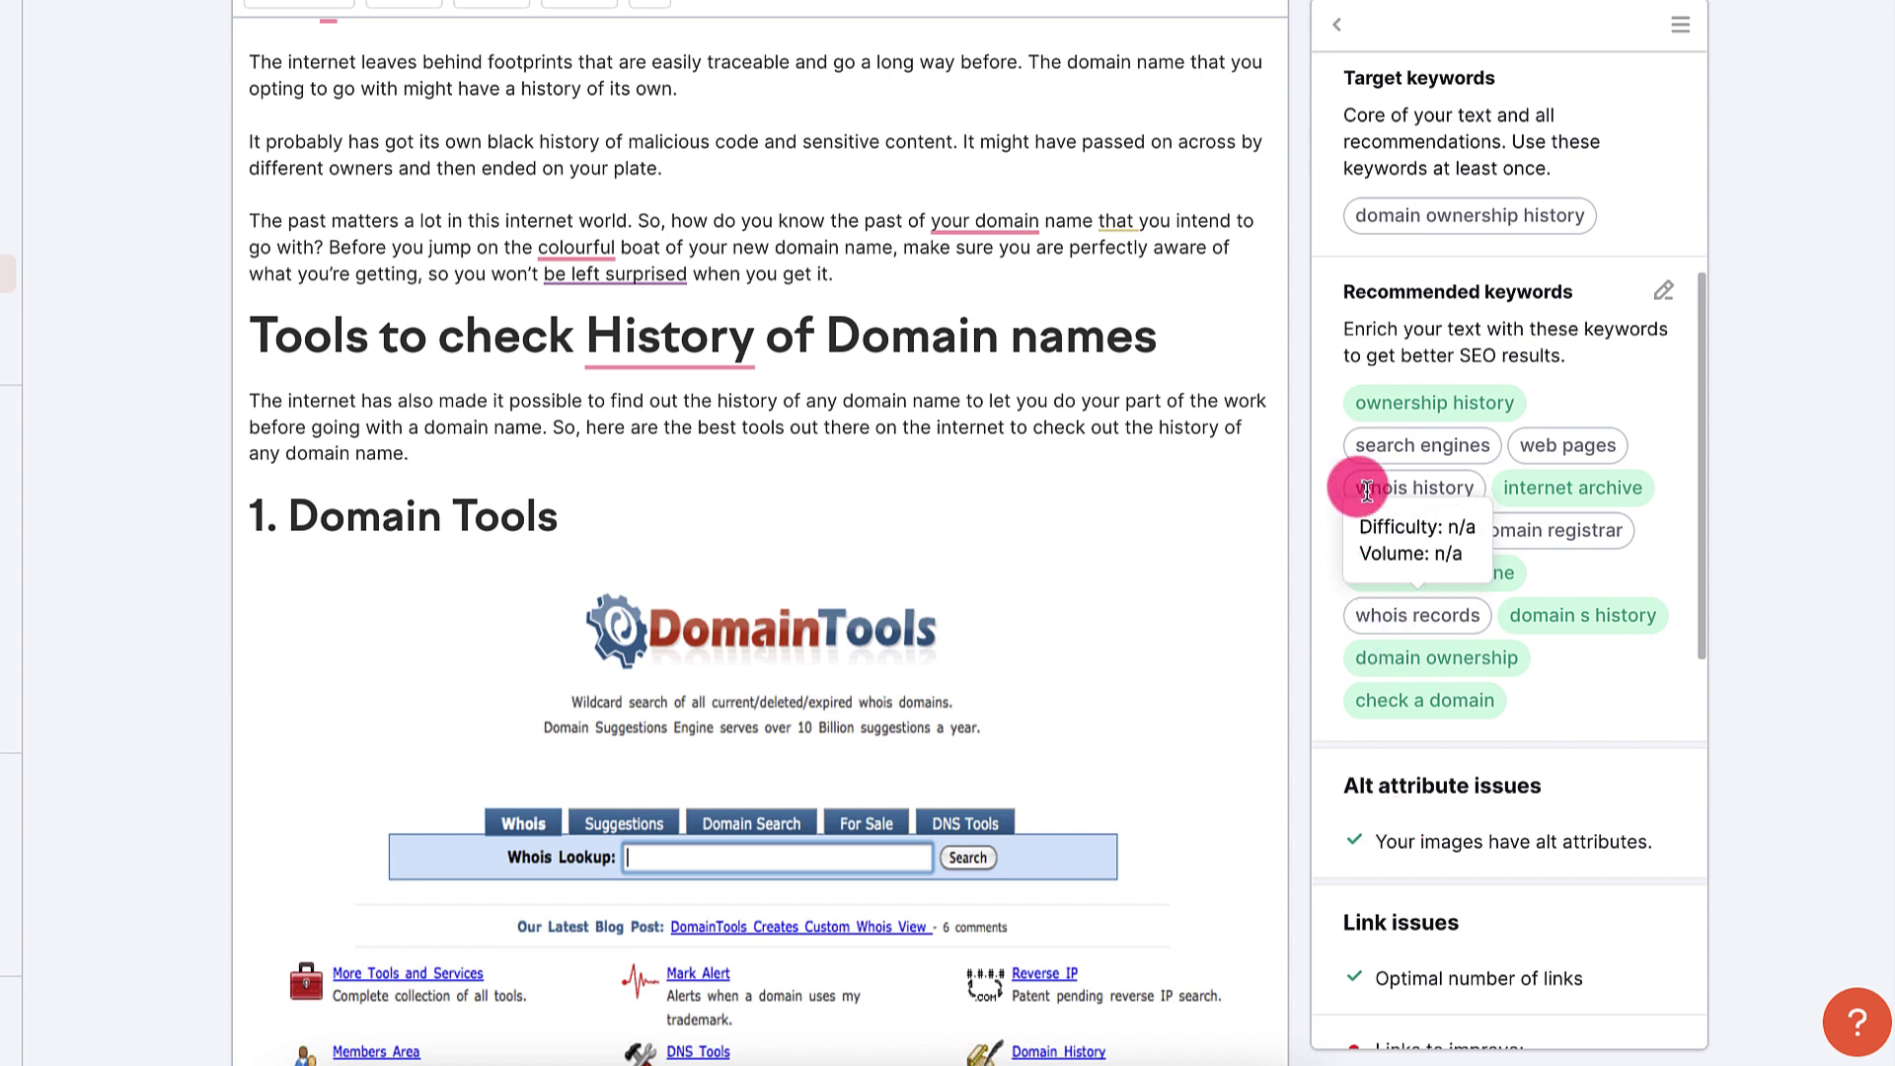
mouse_move(1380, 478)
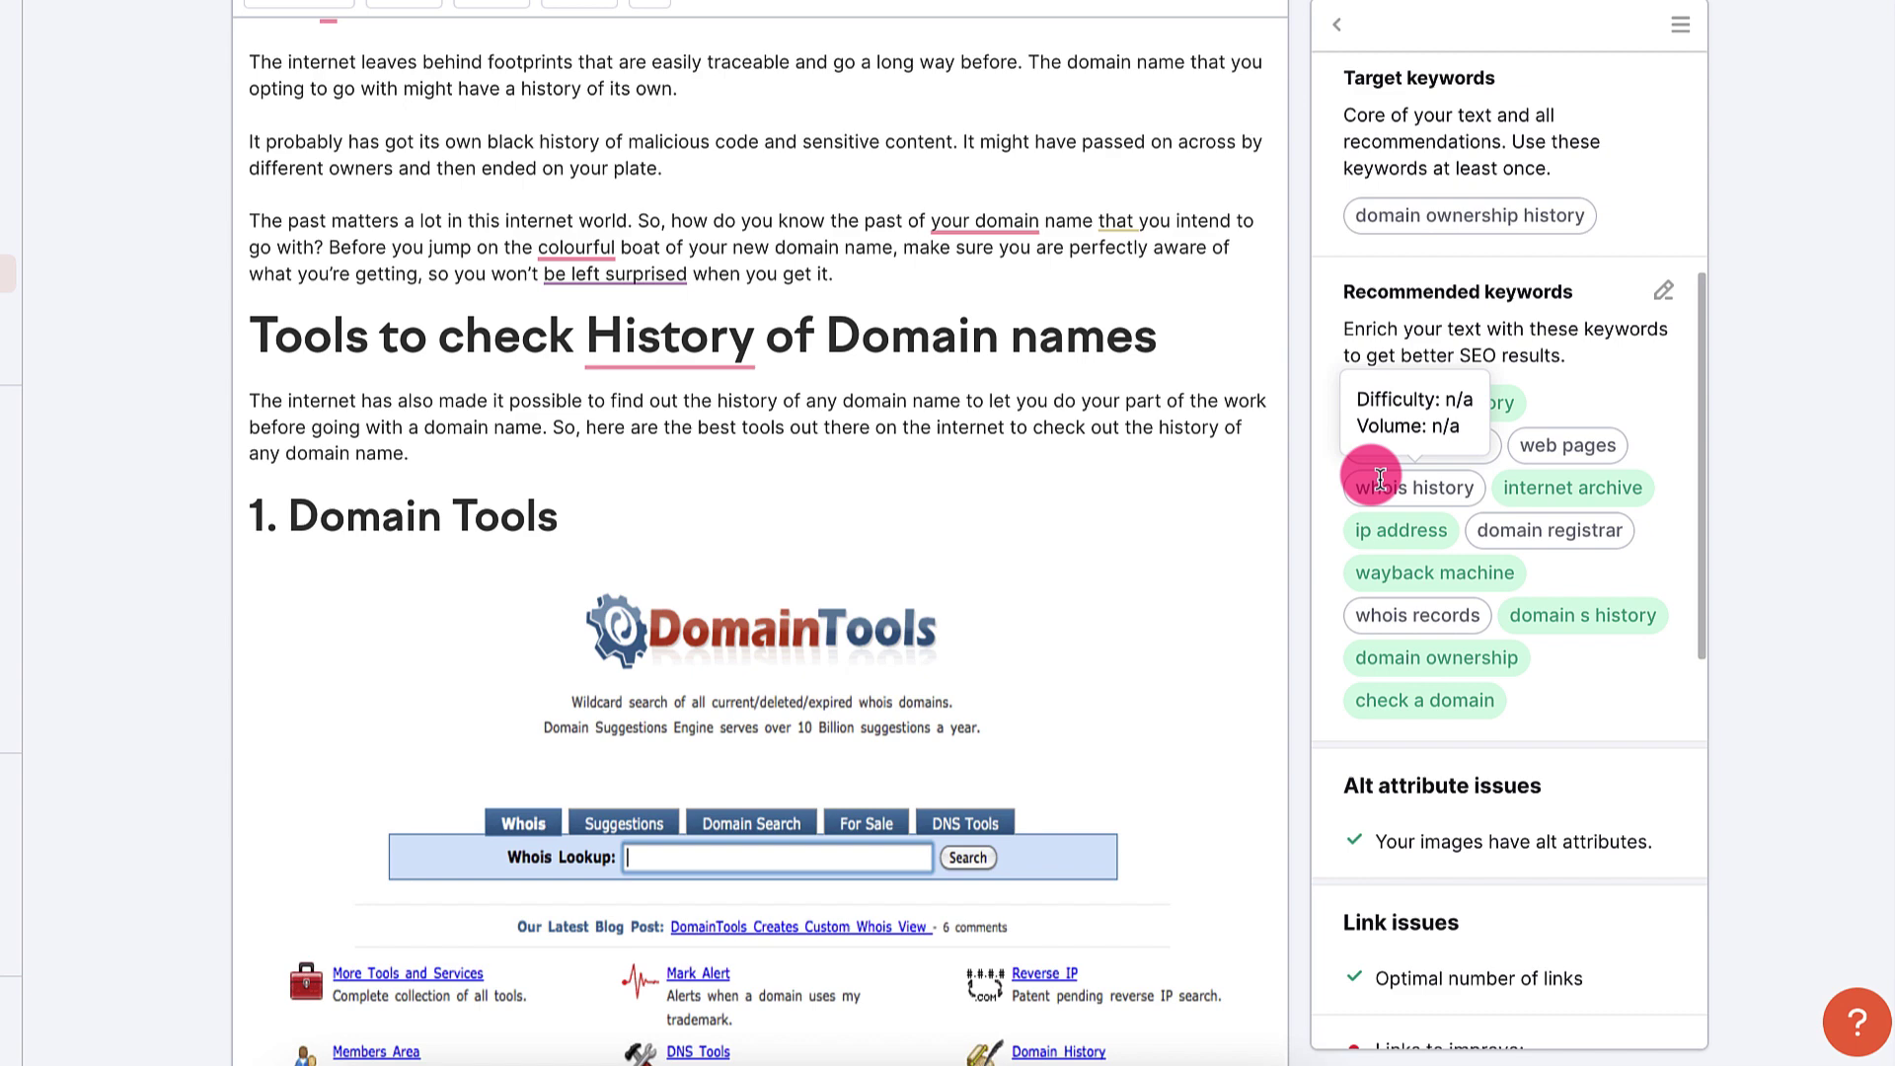
Step: Highlight the Alt attribute issues heading in the SEO panel
scroll(1380, 478, "down", 6)
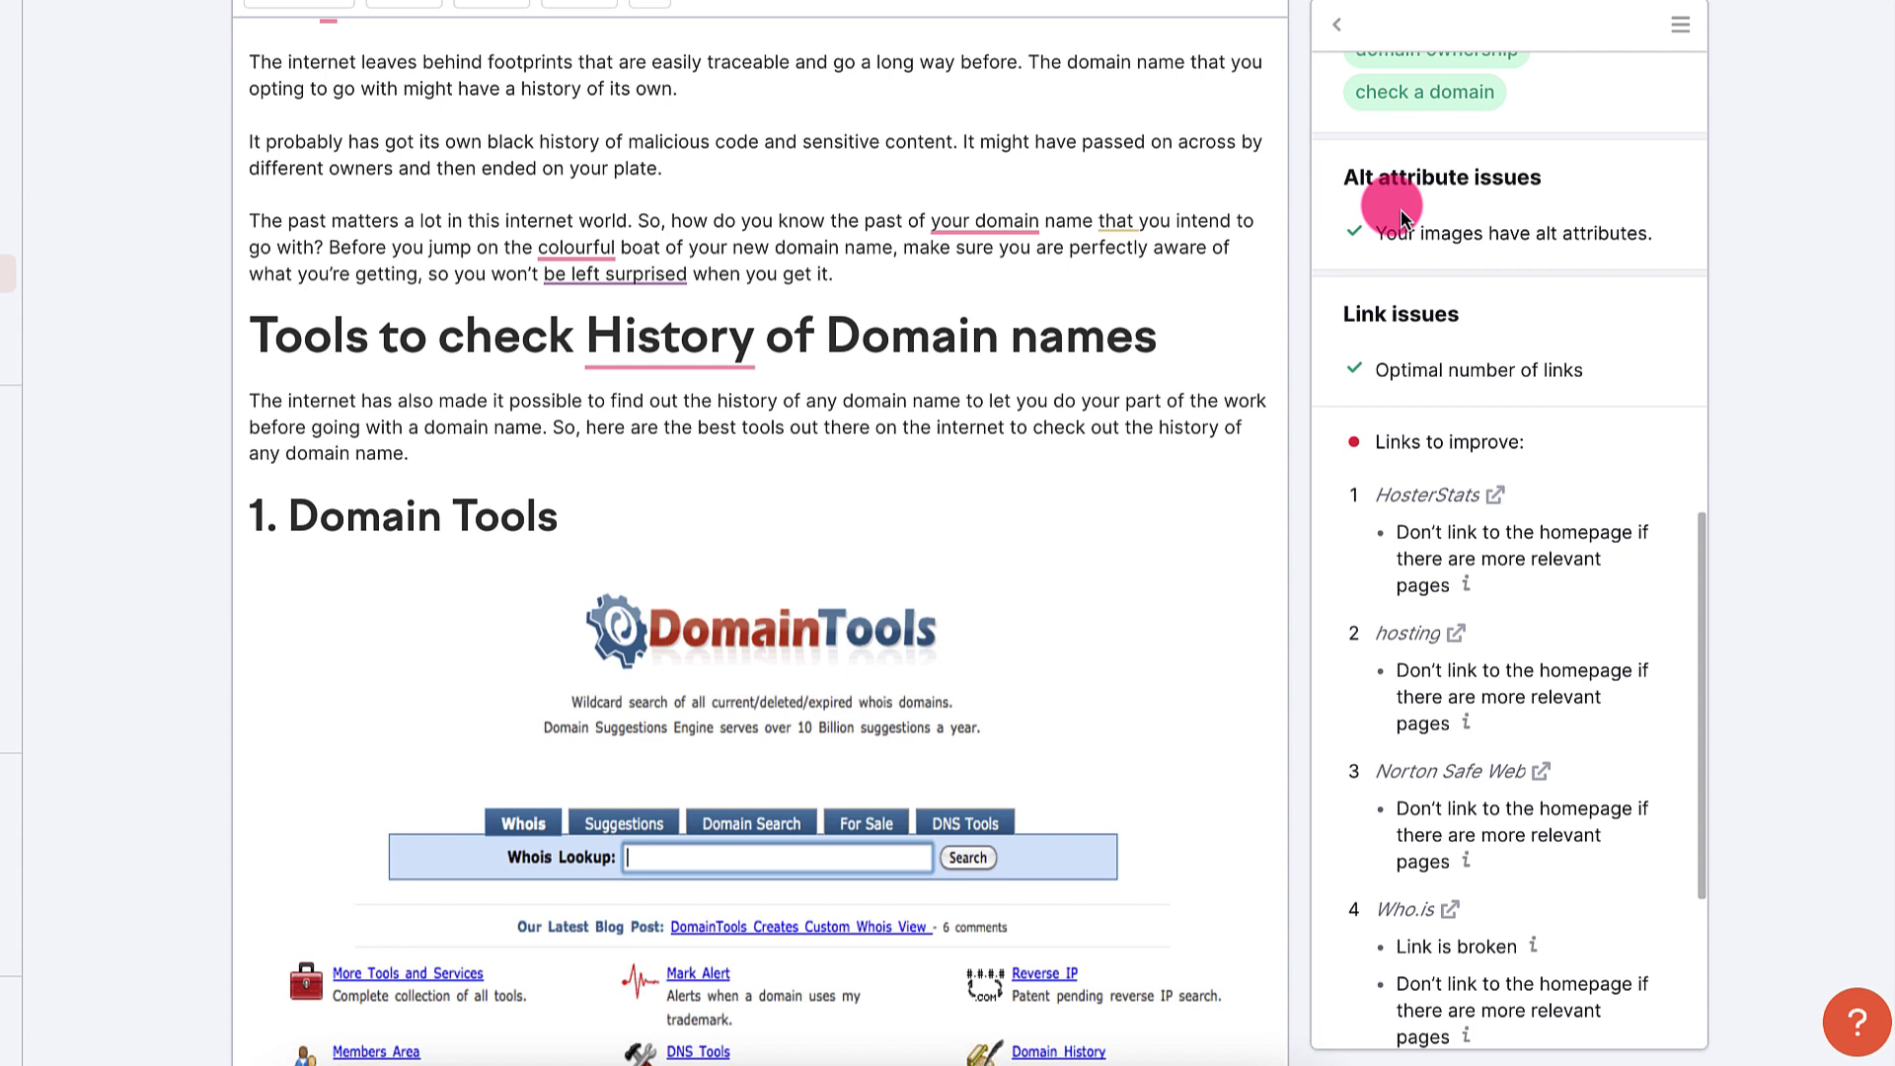
left_click_drag(1337, 177, 1527, 185)
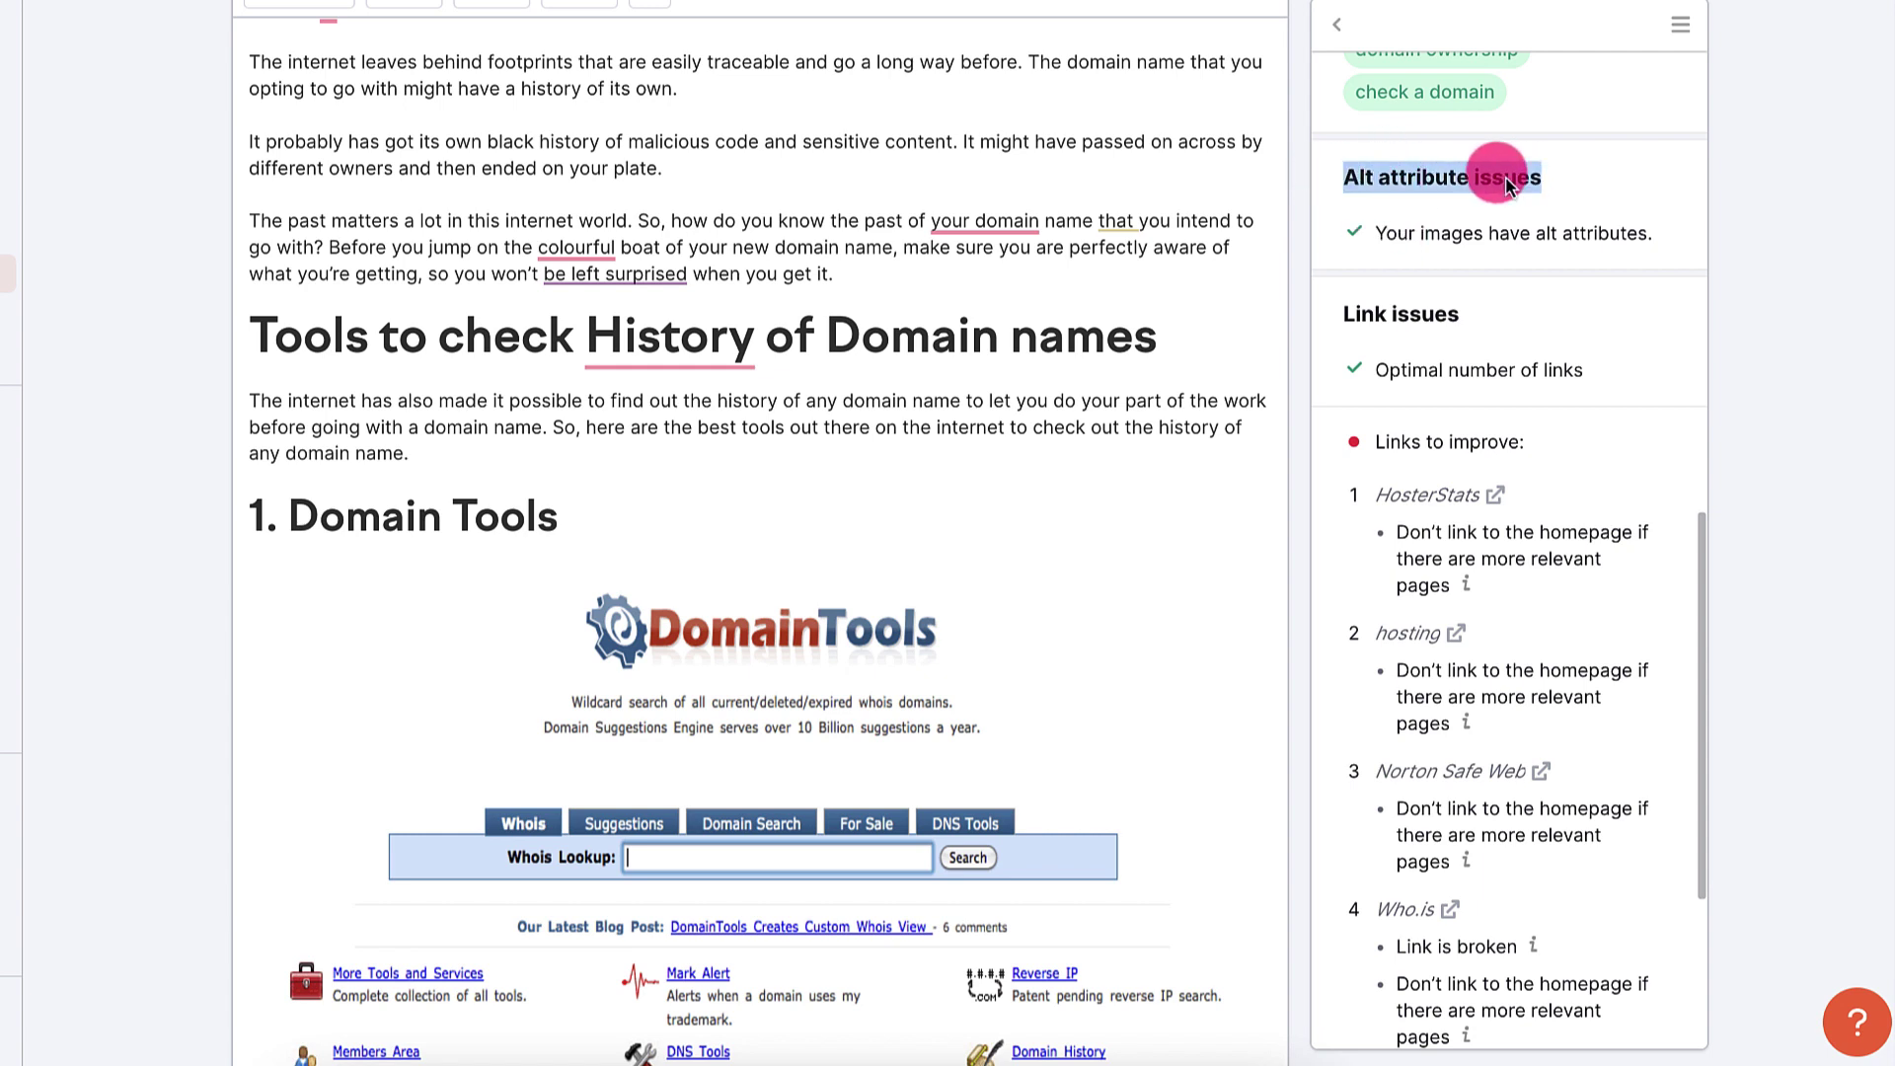
scroll(701, 273, "down", 3)
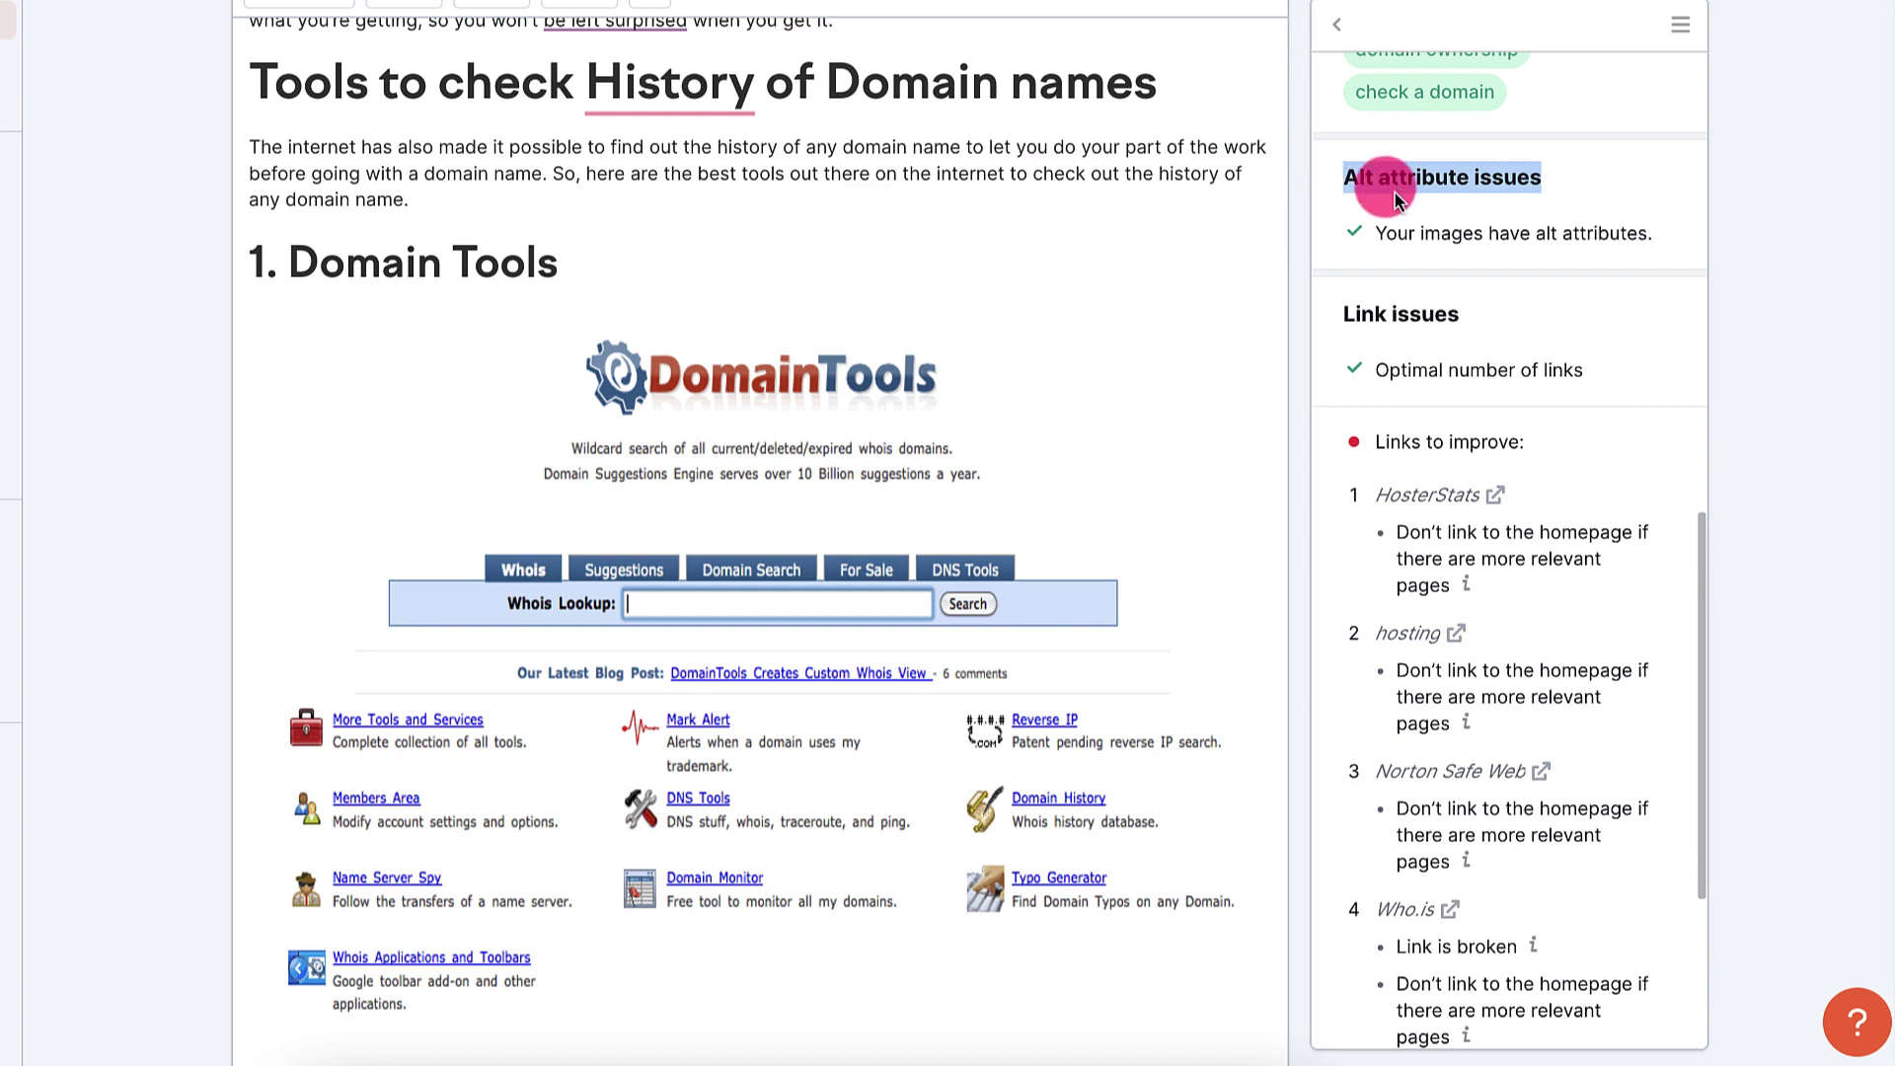
Step: From Links to improve, jump to the flagged hosting link in the article
scroll(1395, 250, "down", 4)
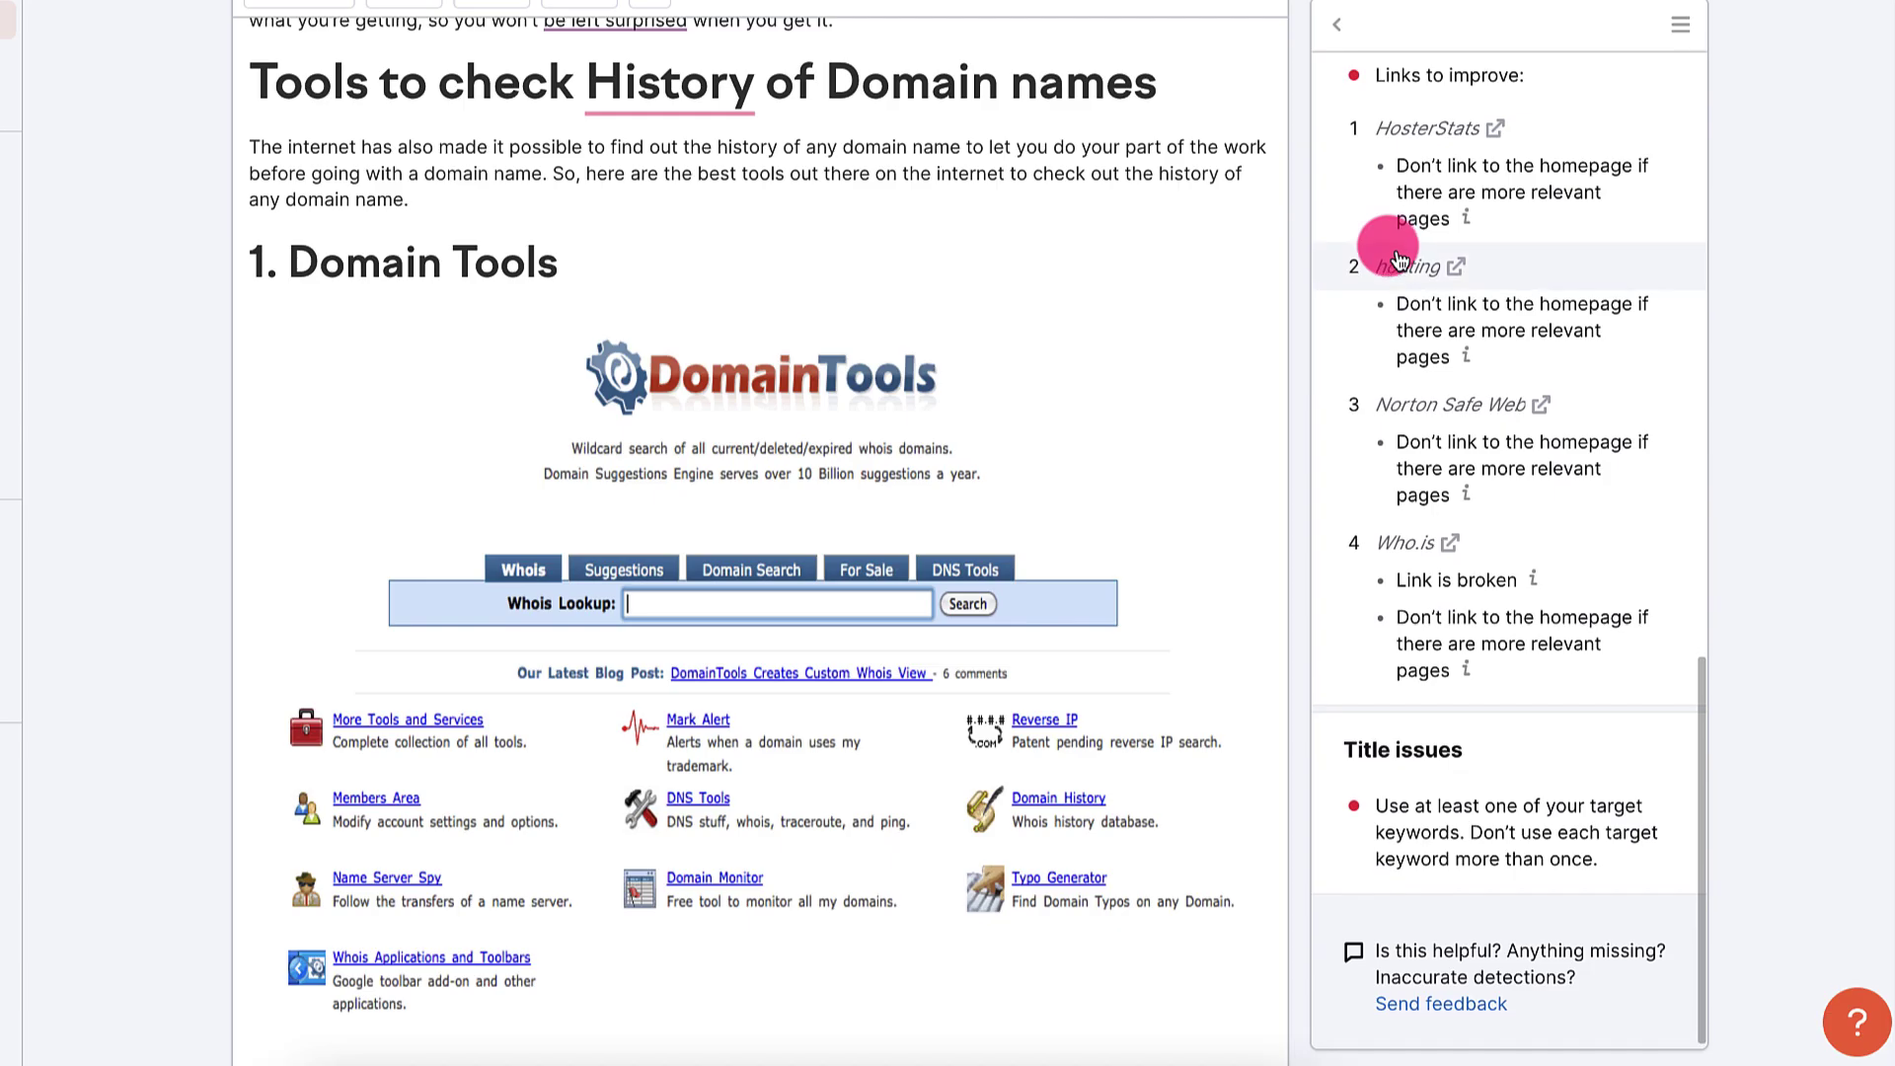
left_click(1398, 259)
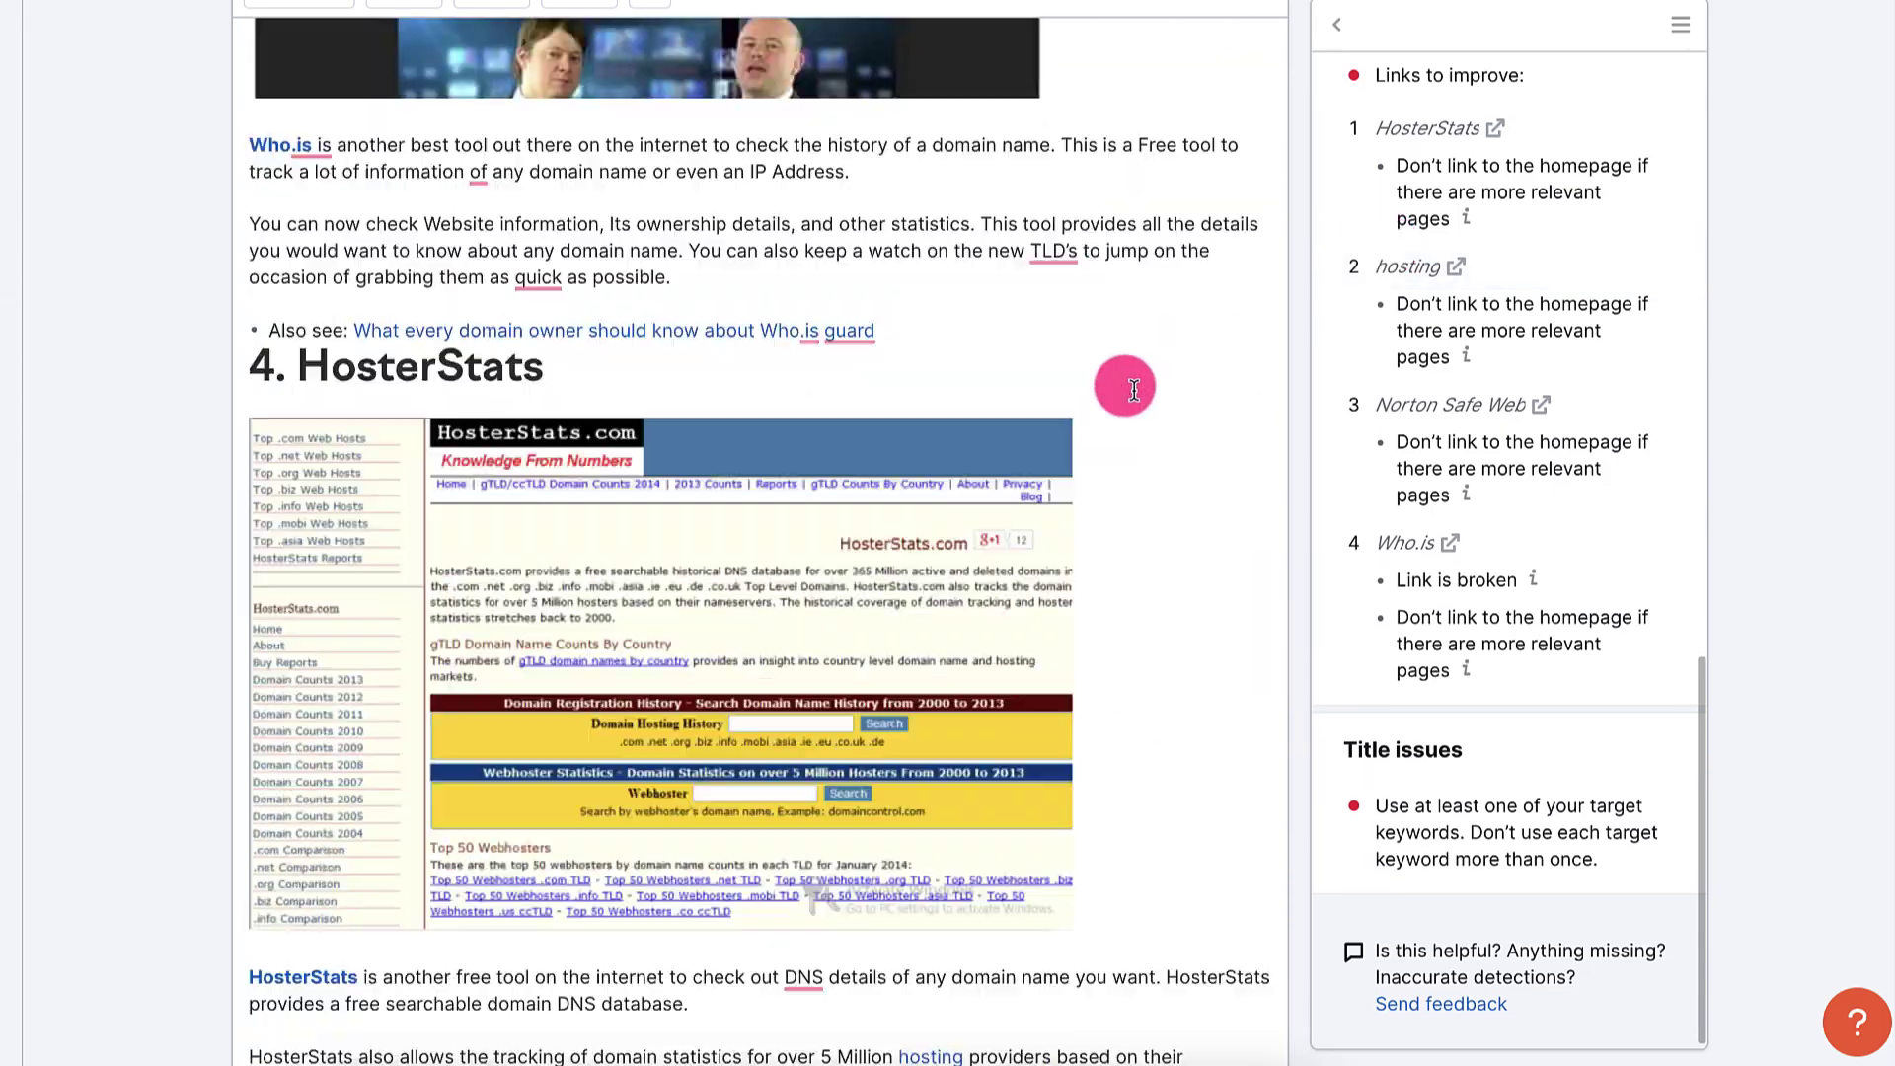
scroll(1134, 390, "down", 15)
scroll(1134, 393, "up", 20)
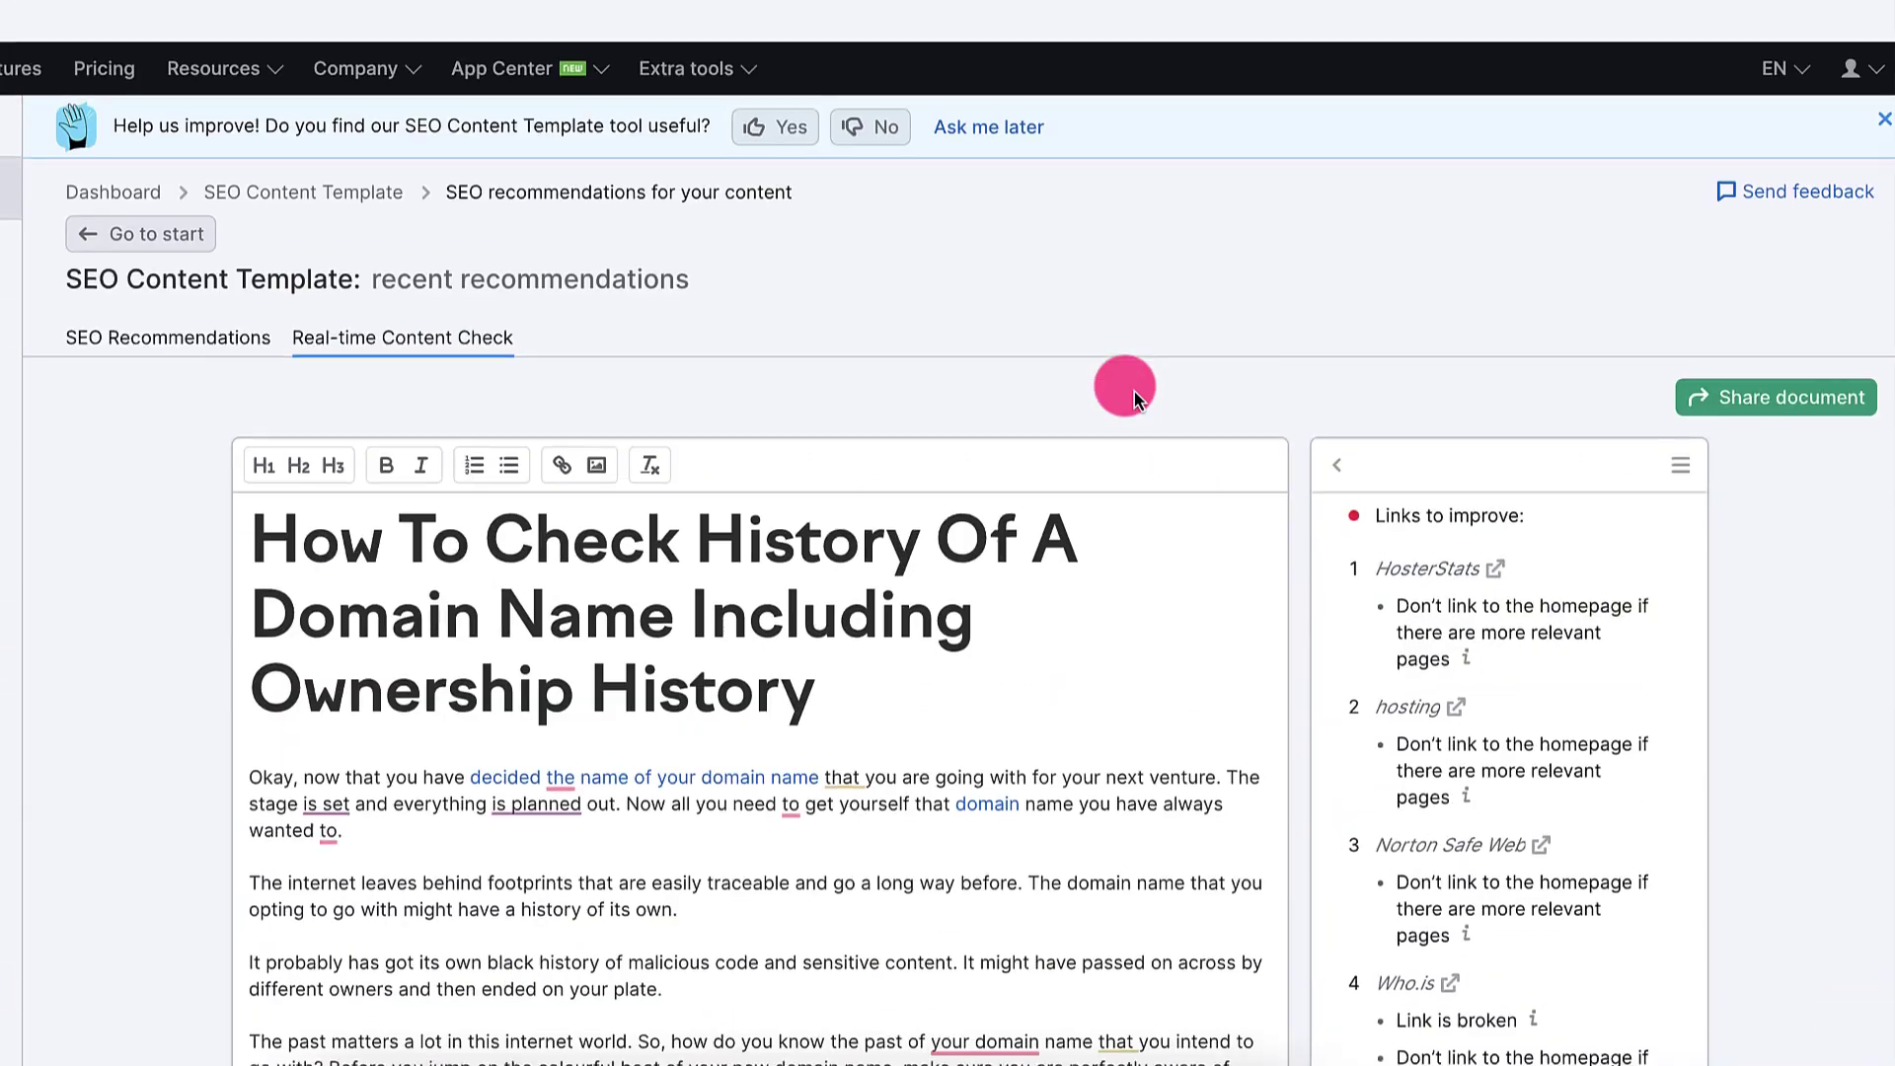
scroll(1134, 394, "down", 1)
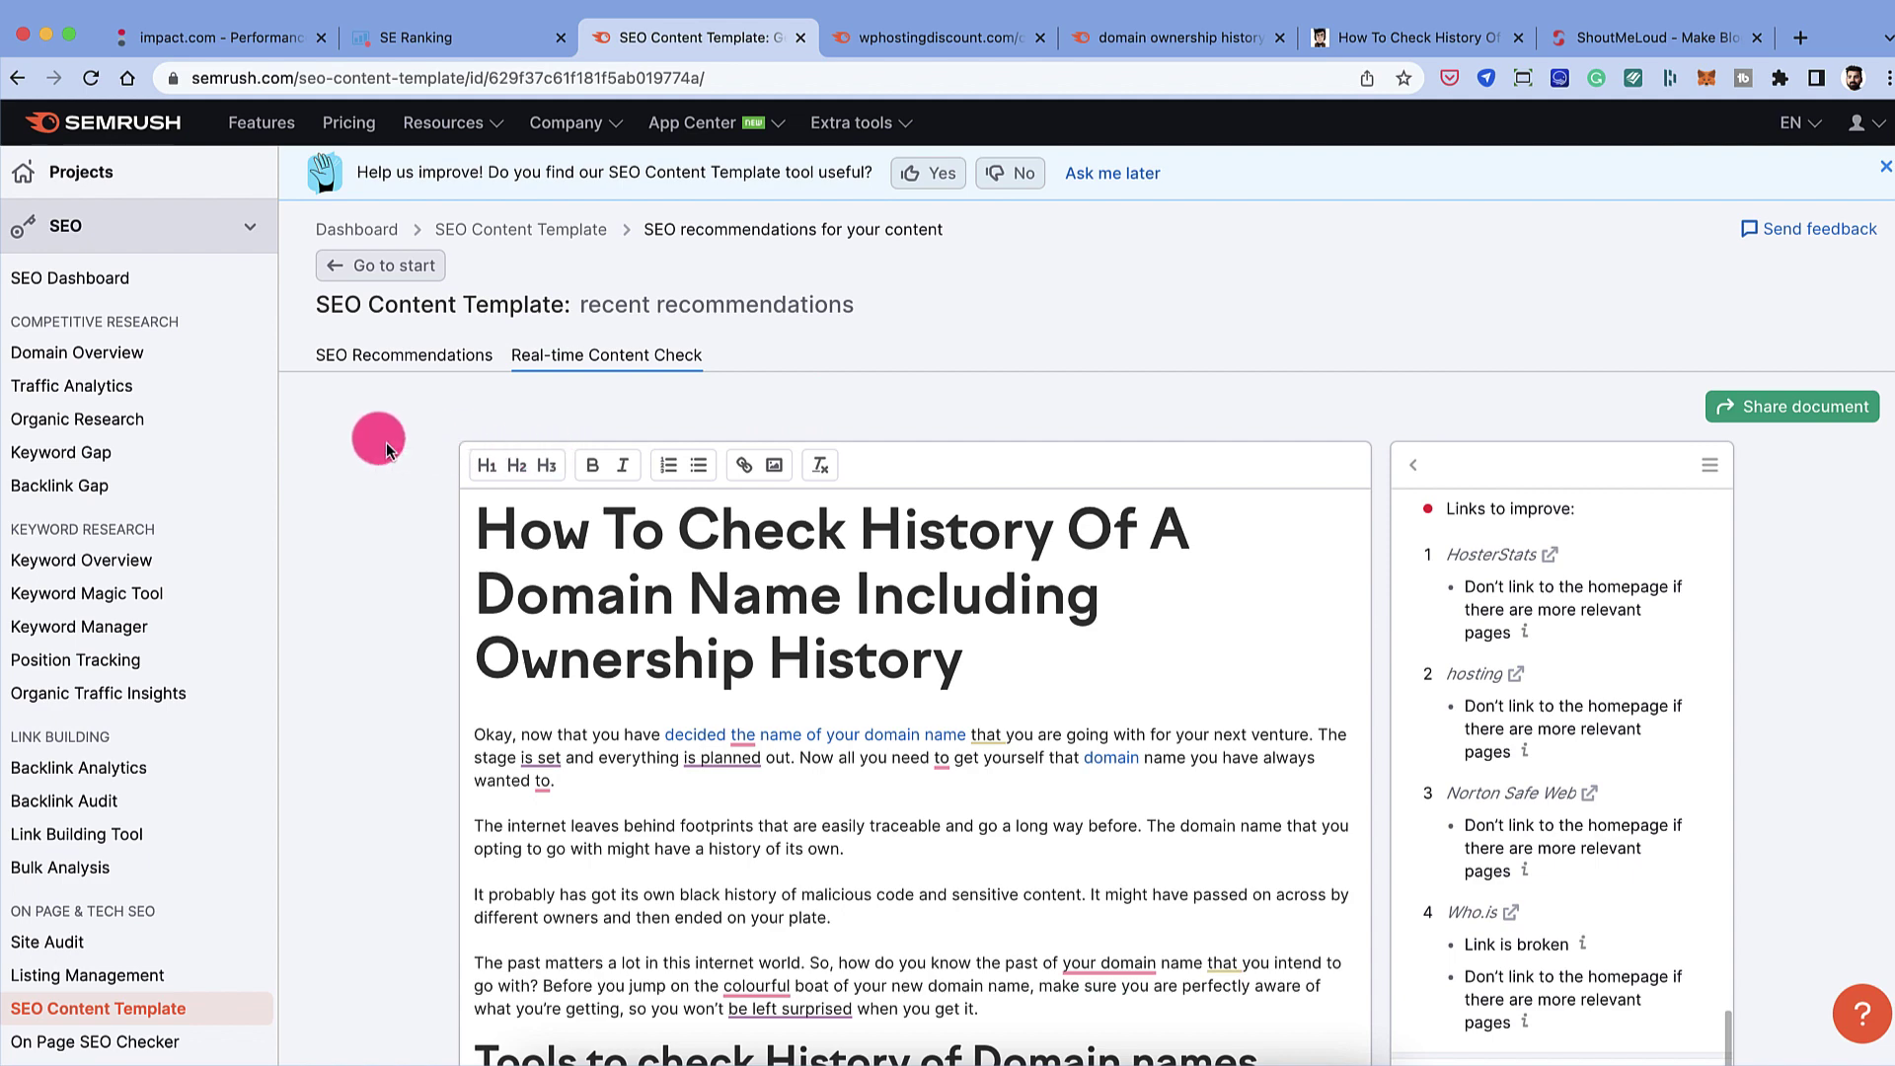
scroll(383, 505, "down", 1)
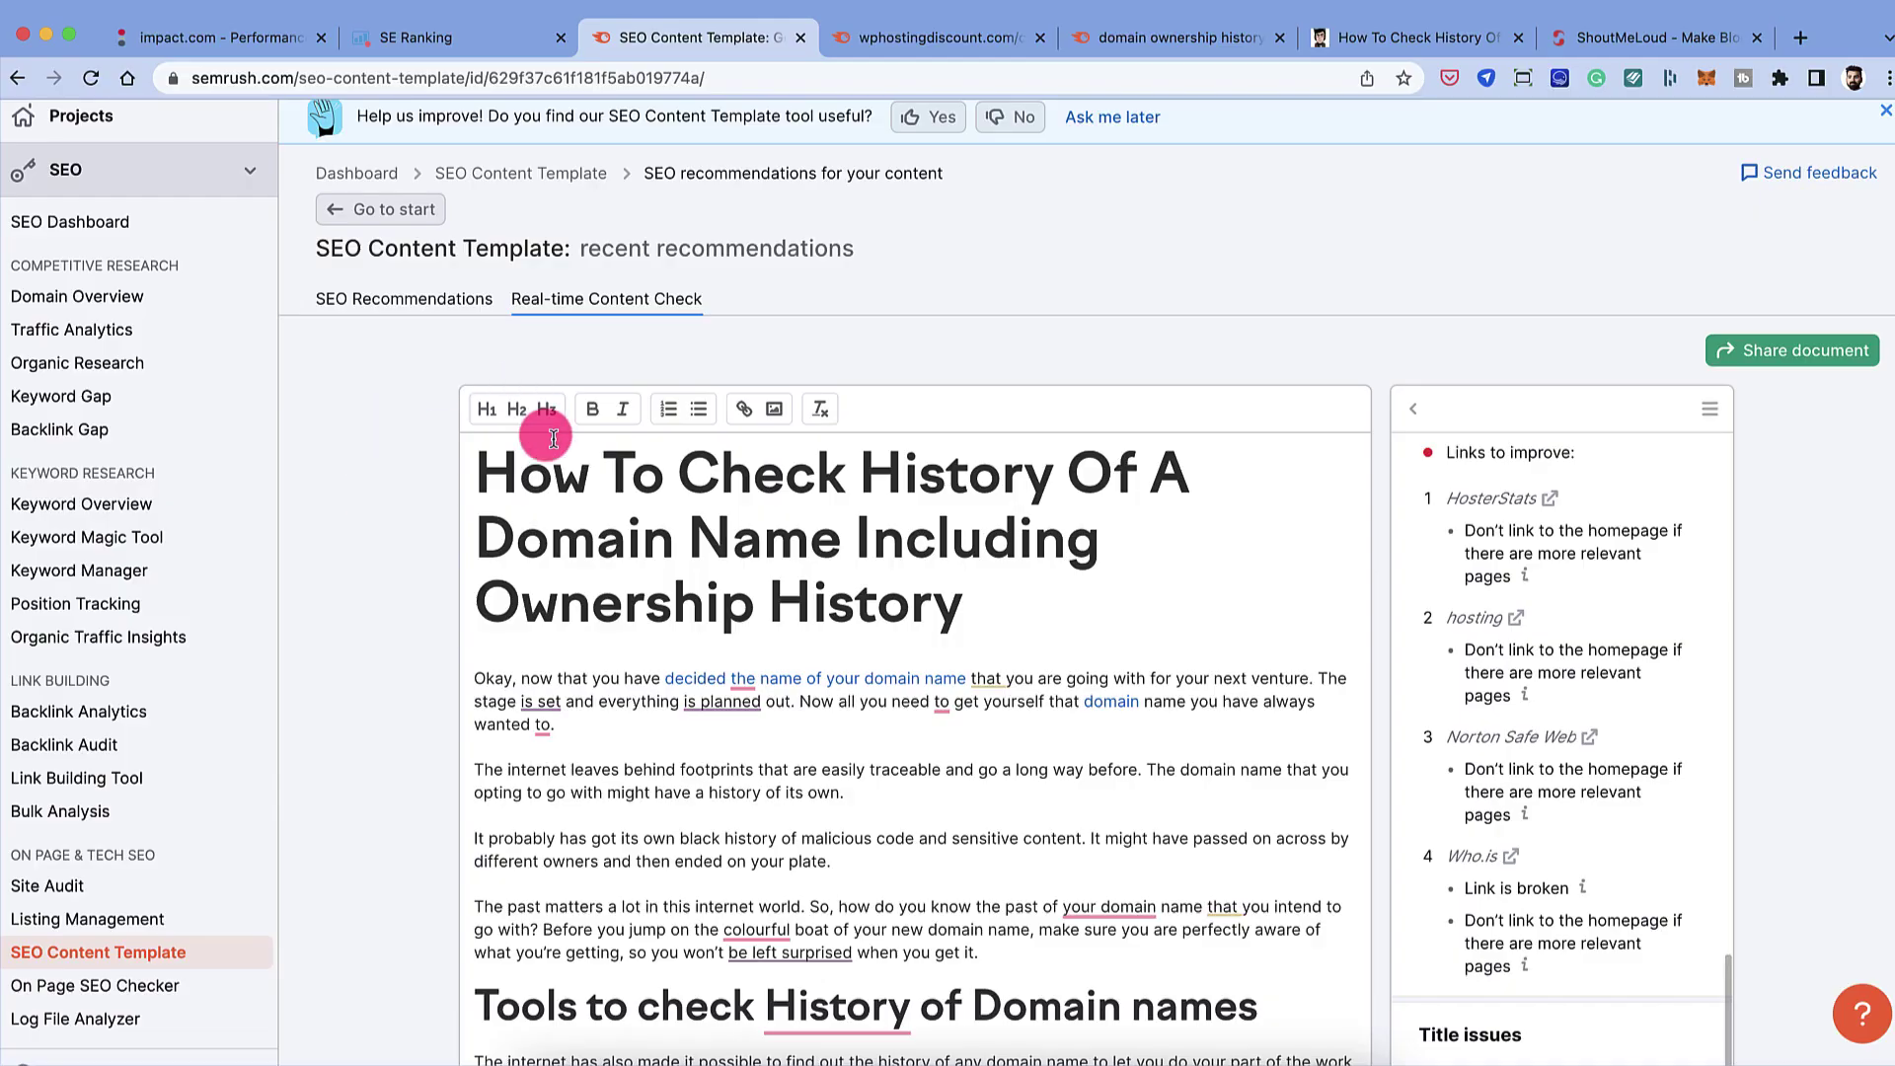
left_click_drag(947, 605, 482, 496)
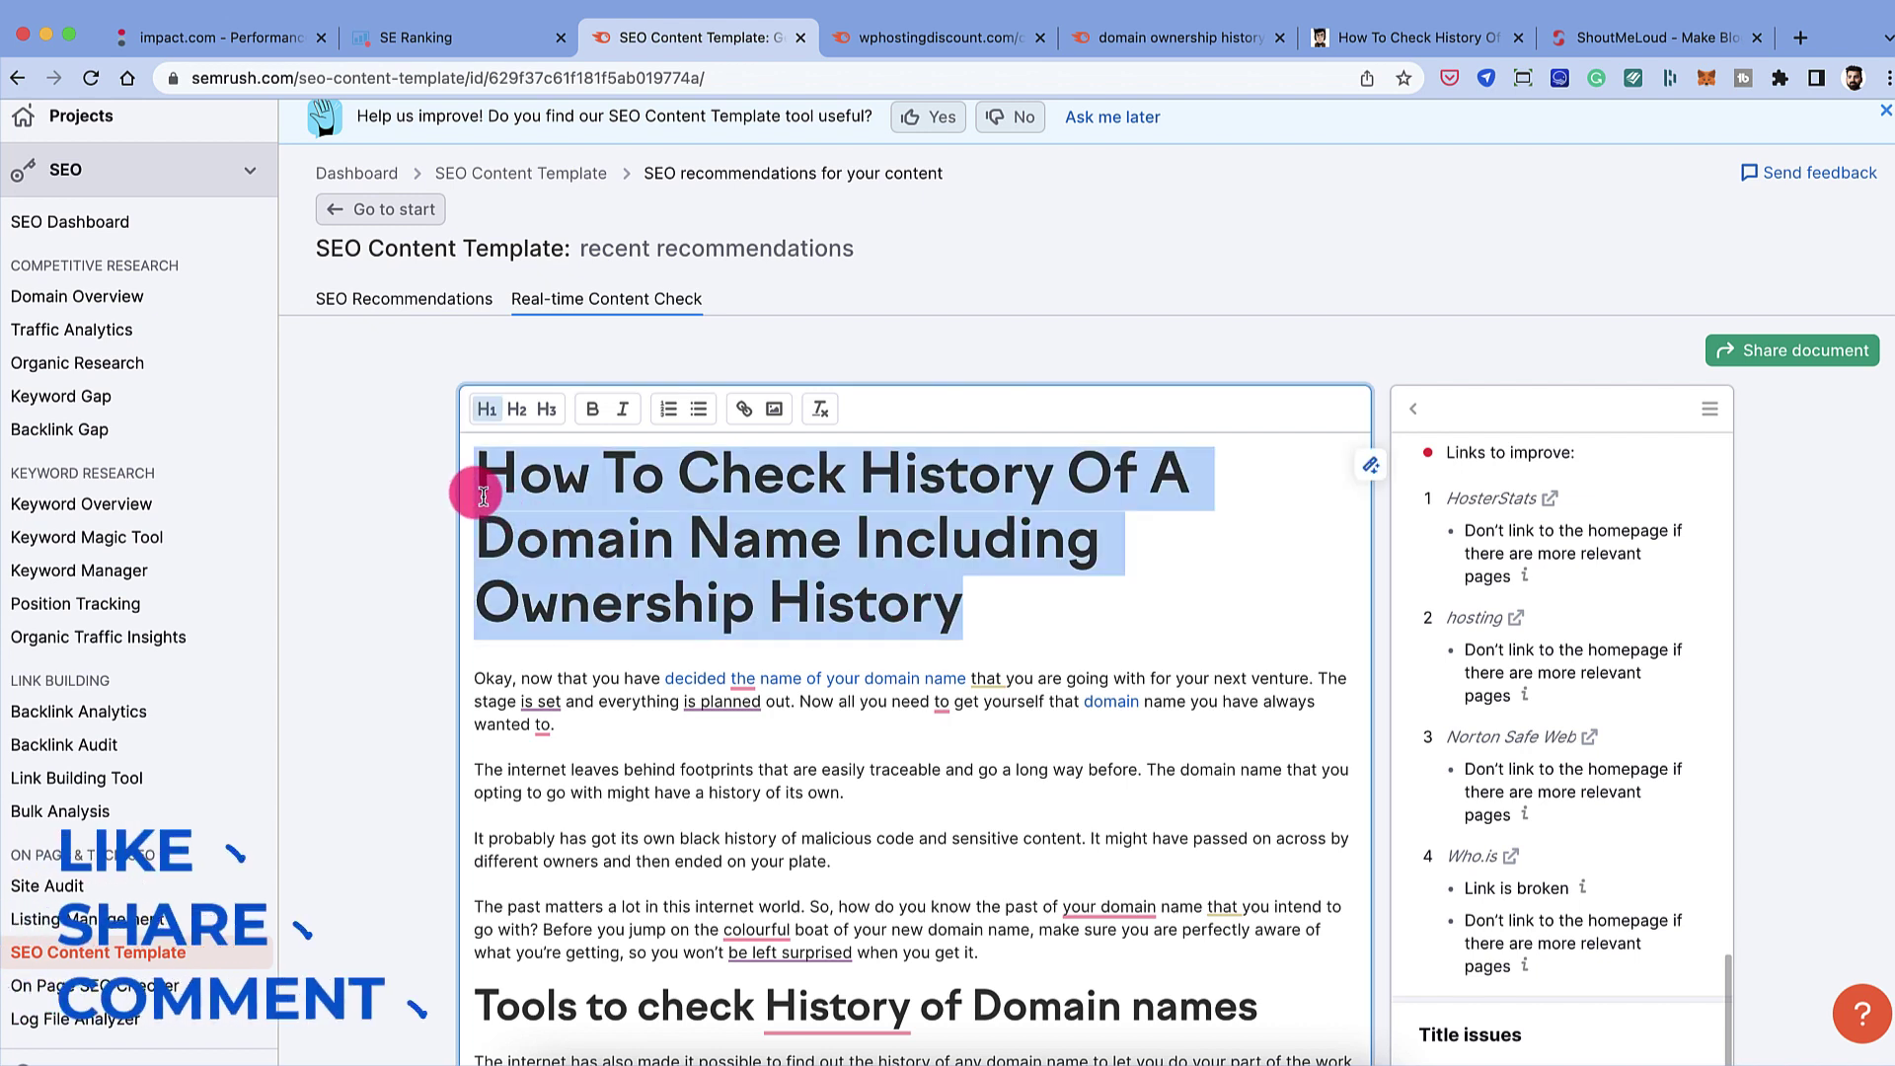